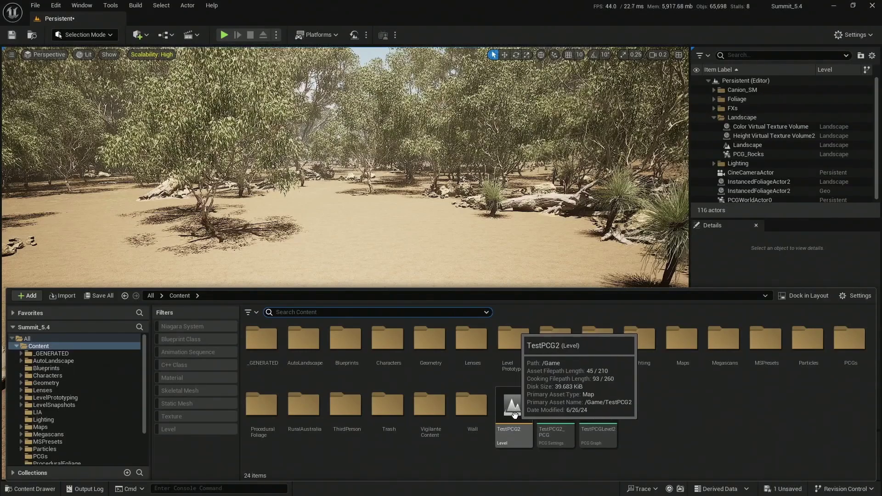
# - Place the TestPCG2 level on the open sand as a level instance and shift it along X to about 10695
pyautogui.moveTo(514, 414); pyautogui.dragTo(398, 370)
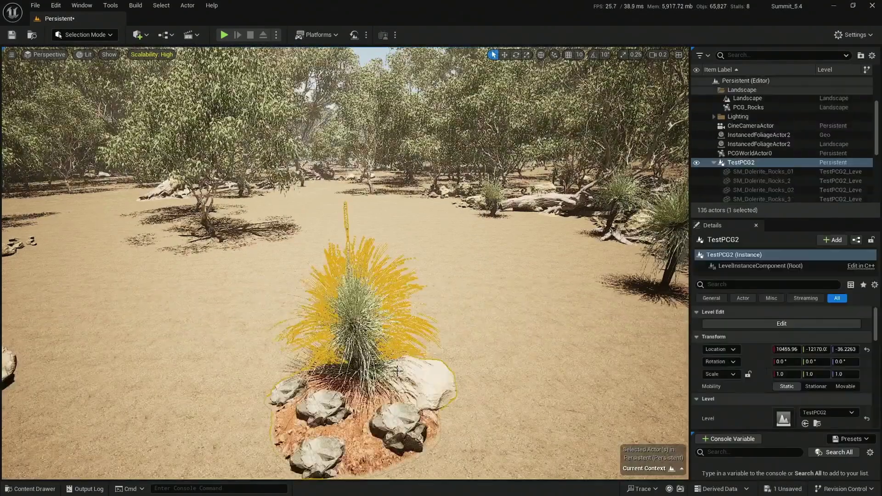
pyautogui.click(712, 163)
pyautogui.scroll(3, 463, 355)
pyautogui.moveTo(468, 354); pyautogui.dragTo(451, 399, button='right')
pyautogui.press('s')
pyautogui.scroll(2, 467, 354)
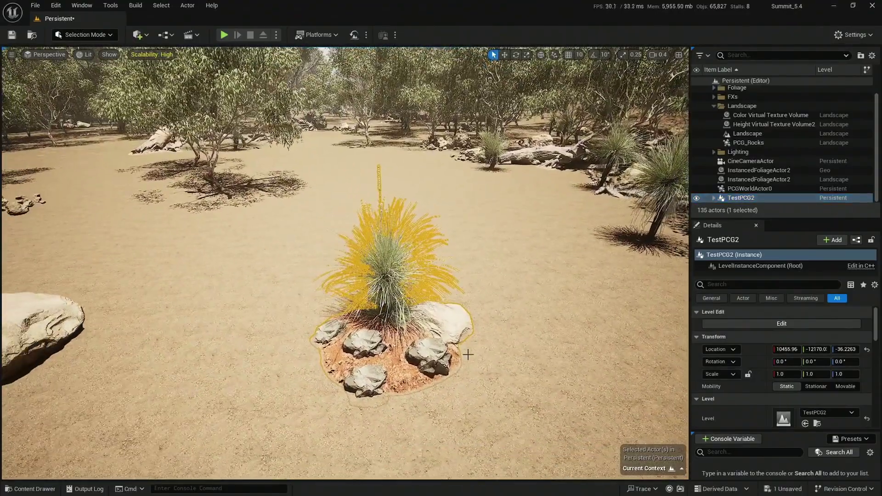
pyautogui.press('w')
pyautogui.moveTo(359, 318); pyautogui.dragTo(208, 319)
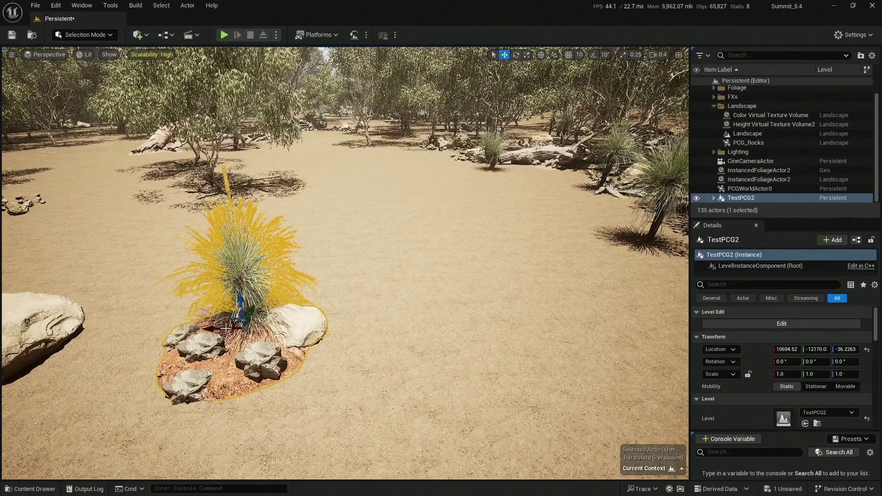
# - Duplicate the TestPCG2 level instance along X, placing the copy at about 10274, and reselect the original
pyautogui.keyDown('alt'); pyautogui.moveTo(217, 329); pyautogui.dragTo(456, 355); pyautogui.keyUp('alt')
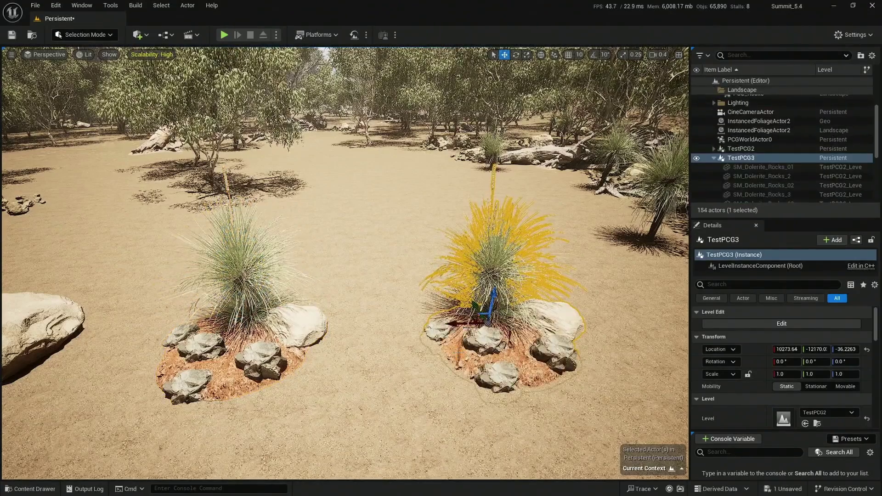
pyautogui.click(266, 344)
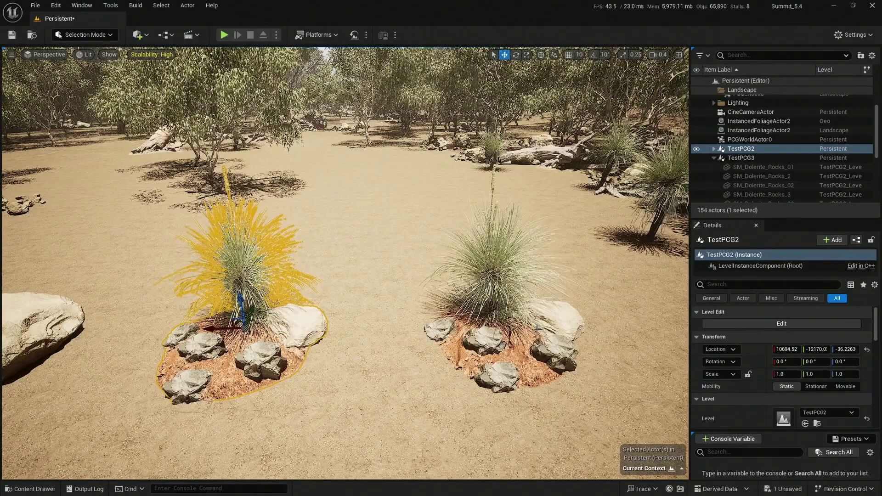
# - Examine the plants, rocks and ground patches of the two level instances up close and compare their arrangement
pyautogui.moveTo(345, 264); pyautogui.dragTo(310, 289, button='right')
pyautogui.press('w')
pyautogui.moveTo(456, 322); pyautogui.dragTo(452, 280, button='right')
pyautogui.press('s')
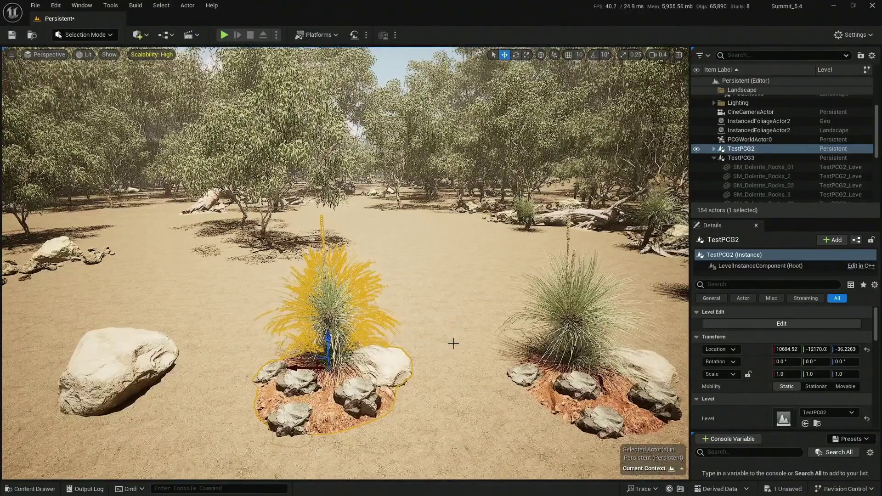
pyautogui.press('a')
pyautogui.press('w')
pyautogui.moveTo(382, 394); pyautogui.dragTo(381, 413, button='right')
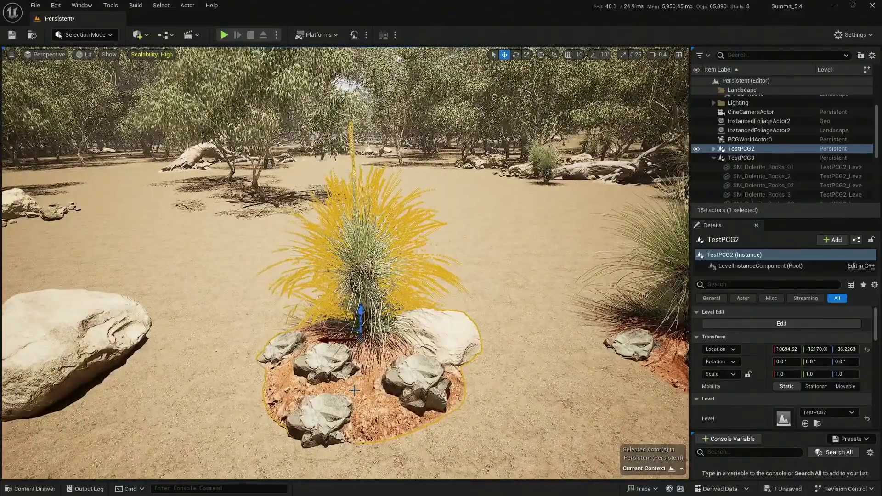
pyautogui.press('d')
pyautogui.scroll(2, 356, 389)
pyautogui.moveTo(354, 390); pyautogui.dragTo(357, 406, button='right')
pyautogui.press('w')
pyautogui.press('s')
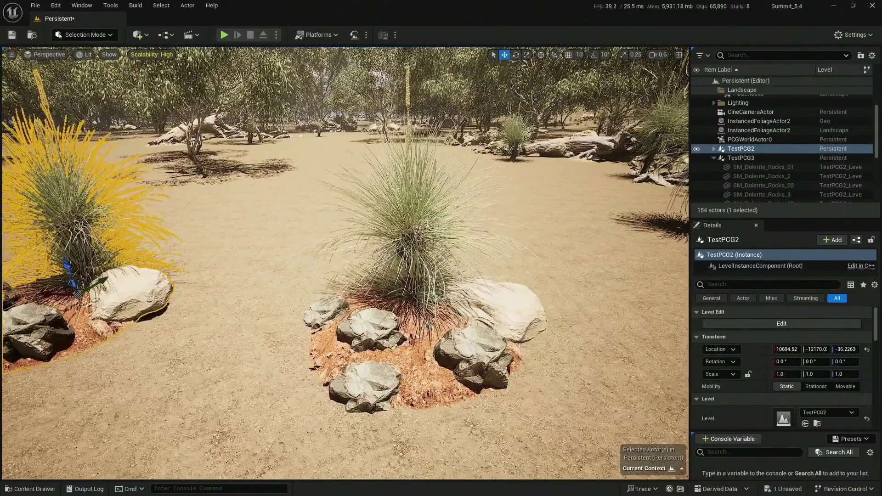
# - Delete the duplicated TestPCG3 level instance
pyautogui.click(428, 325)
pyautogui.press('Delete')
# - Place the TestPCGLevel2 PCG graph on the empty sand beside the TestPCG2 instance, at about X 10354
pyautogui.moveTo(384, 310); pyautogui.dragTo(363, 317, button='right')
pyautogui.press('a')
pyautogui.press('s')
pyautogui.scroll(1, 381, 313)
pyautogui.press('w')
pyautogui.press('w')
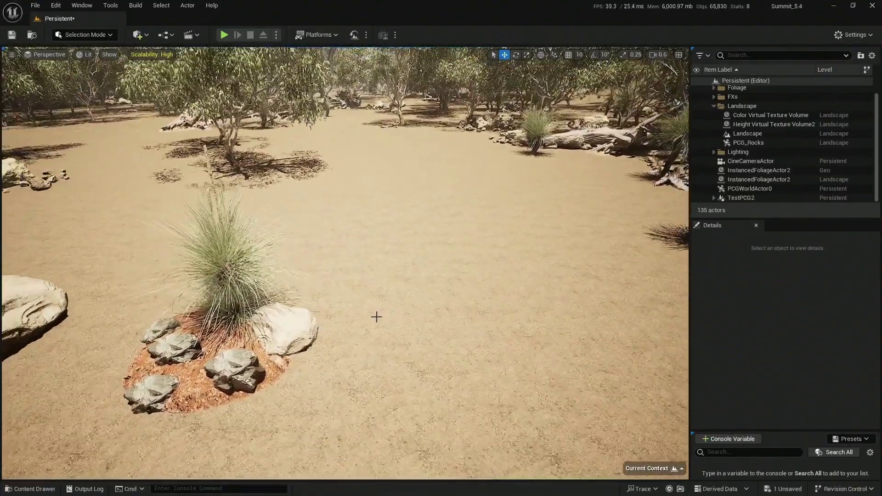
pyautogui.hotkey('ctrl', 'space')
pyautogui.moveTo(555, 409); pyautogui.dragTo(467, 357)
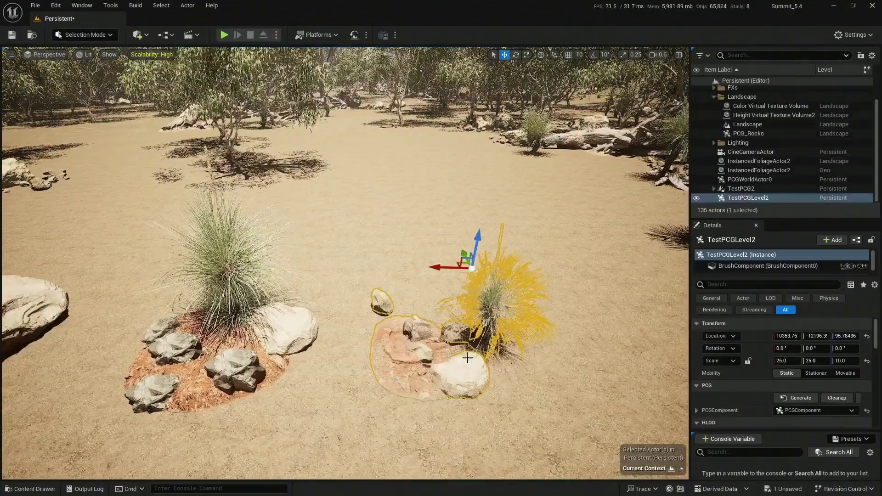
# - Move the TestPCGLevel2 volume along X in several stages to about 10223 to regenerate its rocks and plant
pyautogui.press('w')
pyautogui.moveTo(428, 322); pyautogui.dragTo(431, 336, button='right')
pyautogui.press('s')
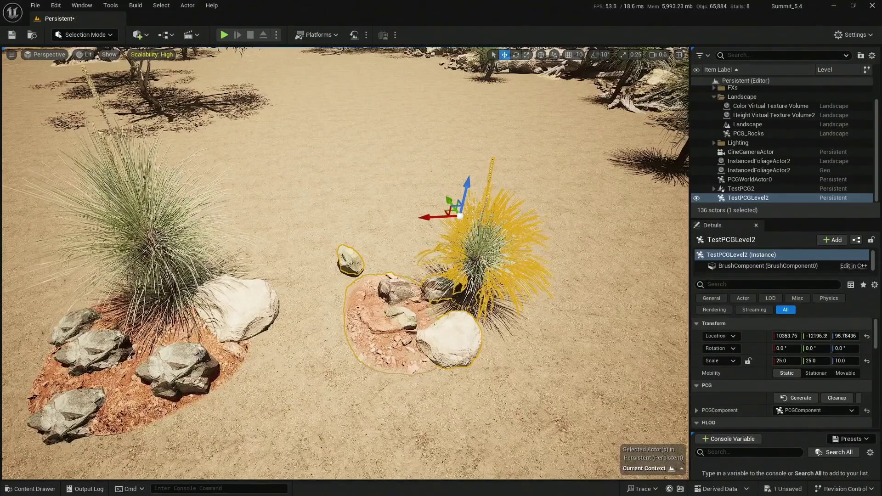
pyautogui.moveTo(416, 320); pyautogui.dragTo(413, 308, button='right')
pyautogui.press('s')
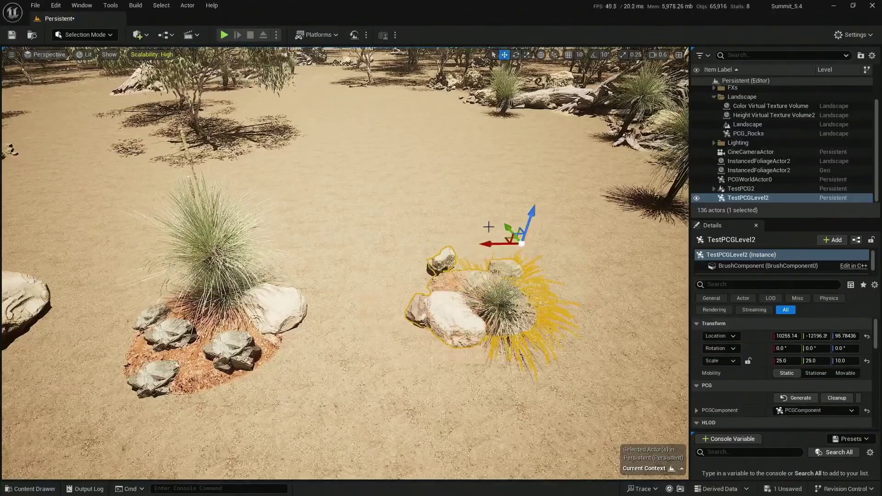
pyautogui.press('w')
pyautogui.moveTo(413, 308)
pyautogui.mouseDown(button='right')
pyautogui.moveTo(425, 314)
pyautogui.moveTo(419, 304)
pyautogui.mouseUp(button='right')
pyautogui.scroll(1, 422, 312)
pyautogui.press('Down')
pyautogui.moveTo(359, 268); pyautogui.dragTo(416, 279)
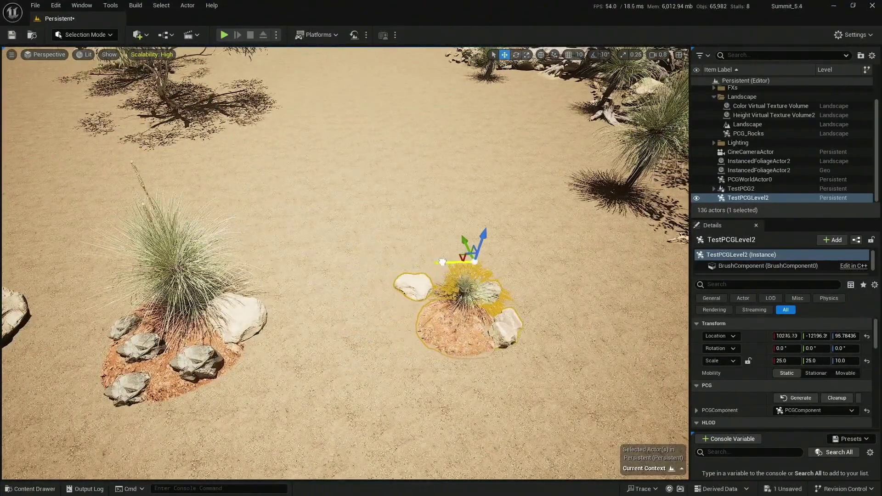
pyautogui.moveTo(498, 261); pyautogui.dragTo(444, 264)
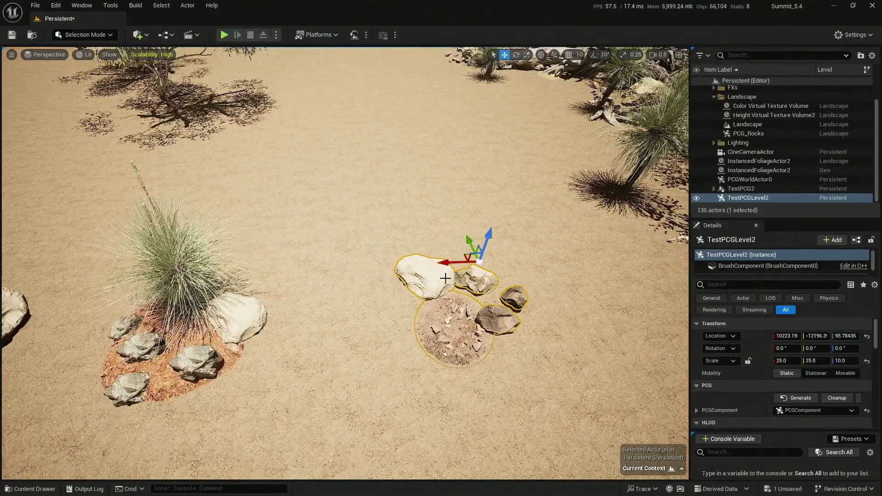
# - Move the TestPCGLevel2 volume back toward the TestPCG2 instance, to about X 10313
pyautogui.press('w')
pyautogui.moveTo(445, 264); pyautogui.dragTo(460, 221, button='right')
pyautogui.press('s')
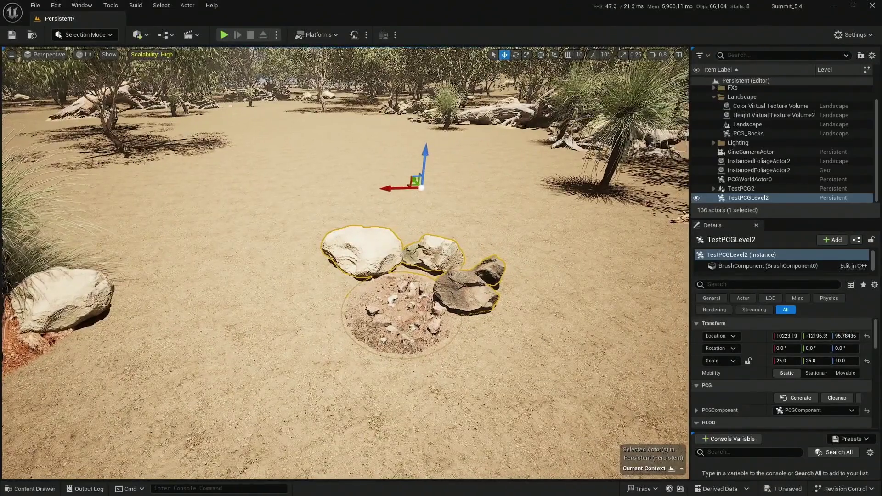
pyautogui.moveTo(459, 230); pyautogui.dragTo(436, 230, button='right')
pyautogui.press('s')
pyautogui.moveTo(368, 243); pyautogui.dragTo(395, 232, button='right')
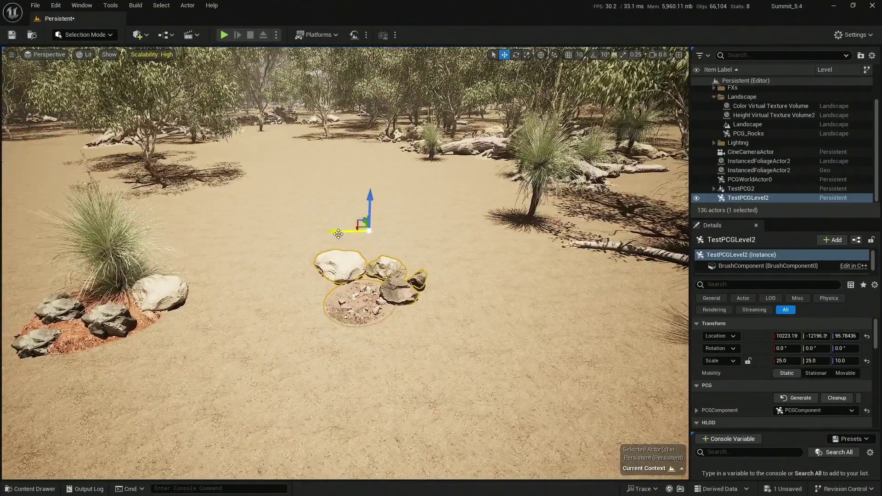
pyautogui.moveTo(363, 231); pyautogui.dragTo(284, 232)
pyautogui.scroll(3, 257, 254)
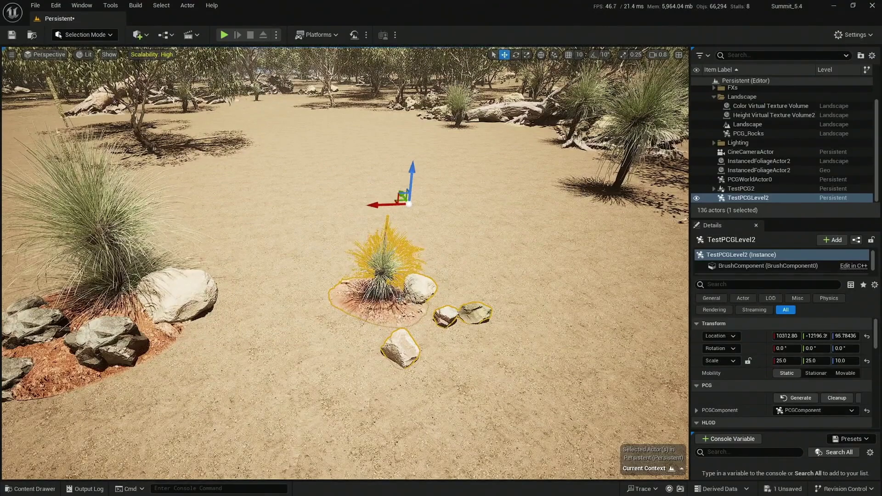
# - Review the TestPCG2_PCG settings asset and the PCG asset types that can be created in the Content folder
pyautogui.hotkey('ctrl', 'space')
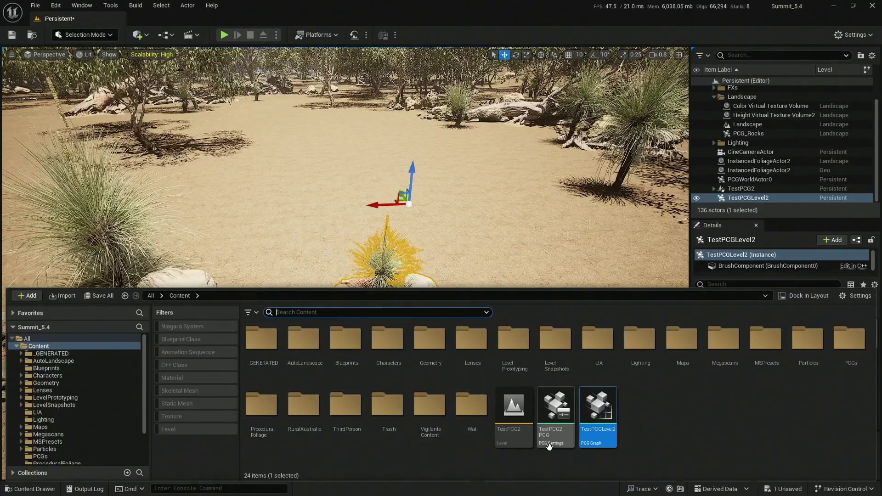
pyautogui.click(555, 404)
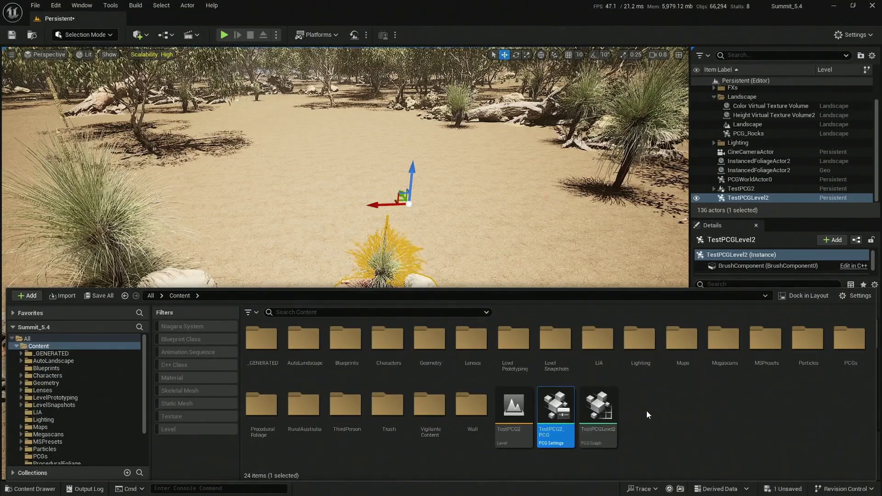
pyautogui.rightClick(648, 411)
pyautogui.moveTo(677, 363)
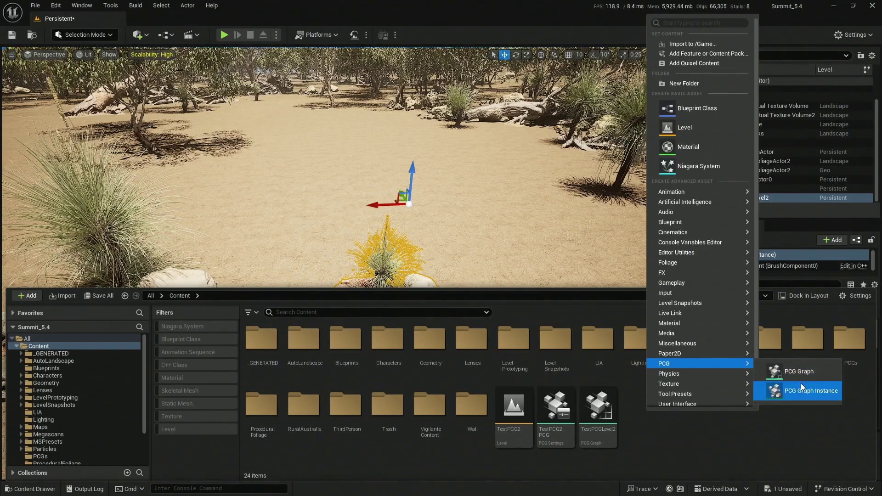
pyautogui.click(761, 434)
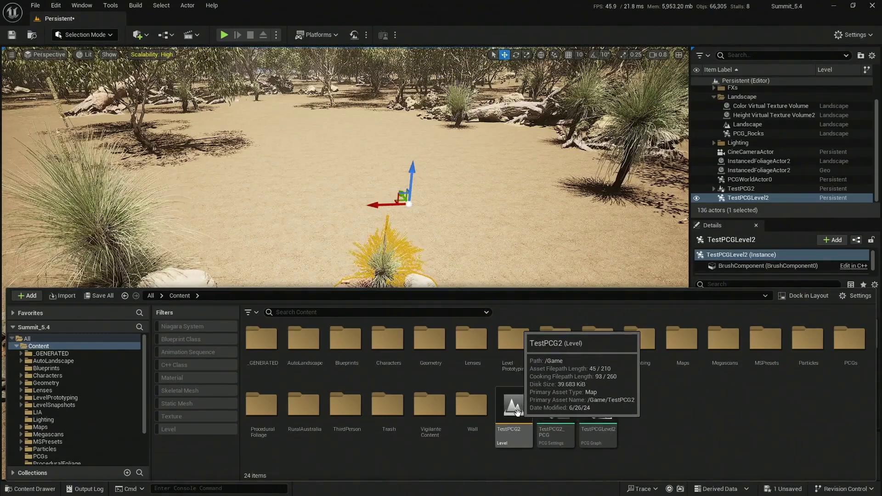
# - Run the PCG - Level To PCG Settings scripted action on the TestPCG2 level asset
pyautogui.rightClick(517, 412)
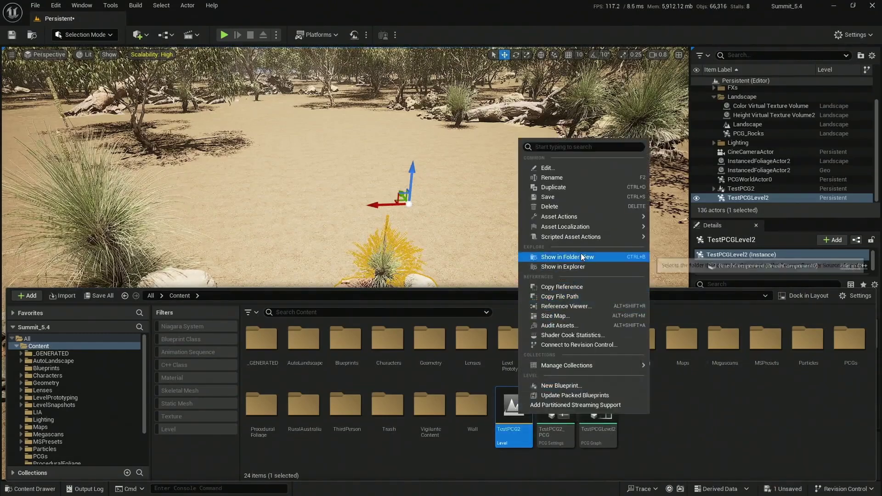
pyautogui.moveTo(539, 239)
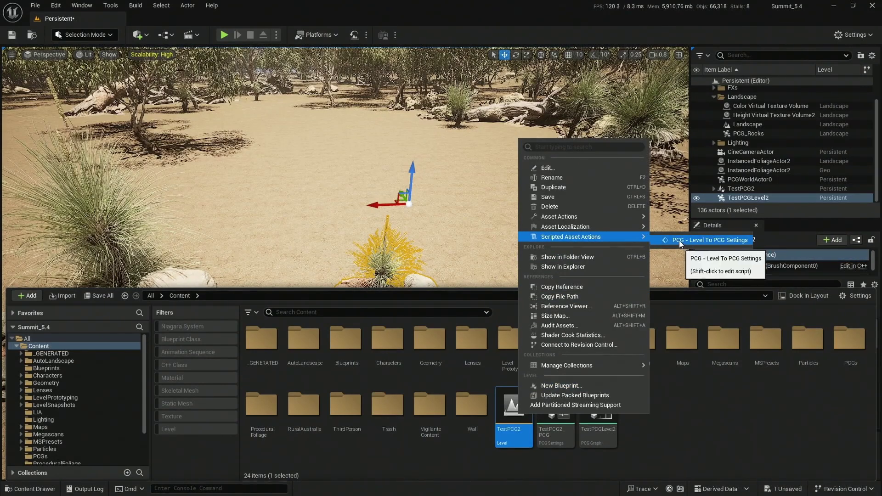
pyautogui.click(724, 239)
# - Open the TestPCG2_PCG settings asset, look through its properties and close it
pyautogui.click(560, 416)
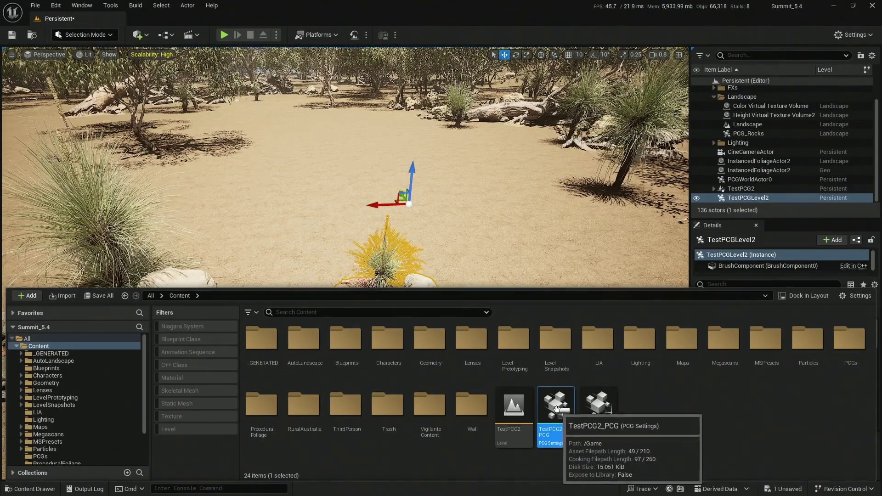
pyautogui.doubleClick(558, 409)
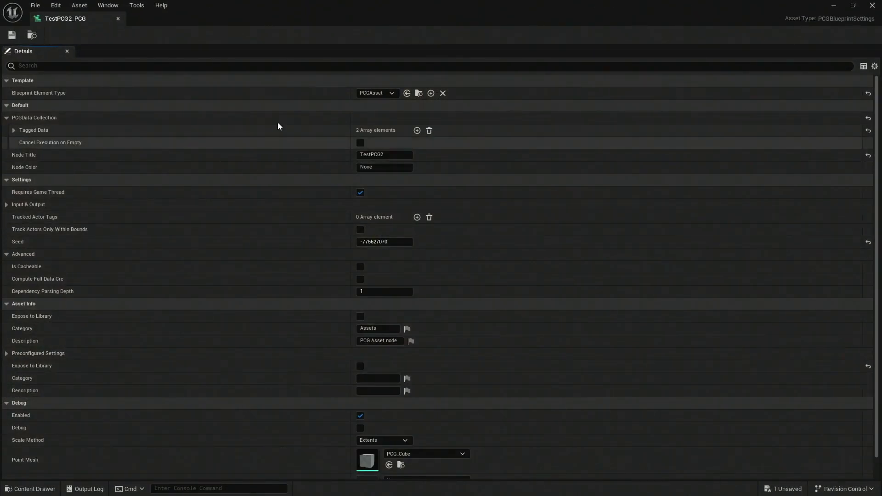
pyautogui.scroll(-2, 302, 224)
pyautogui.scroll(2, 299, 217)
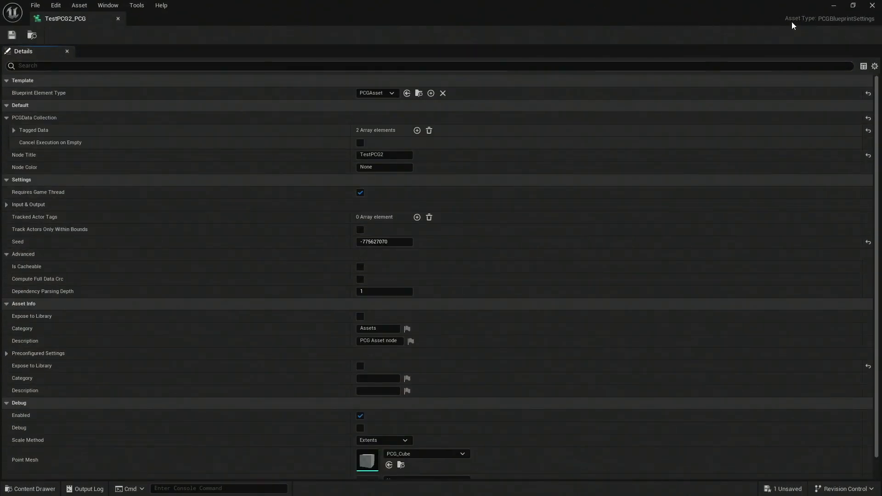
pyautogui.click(871, 5)
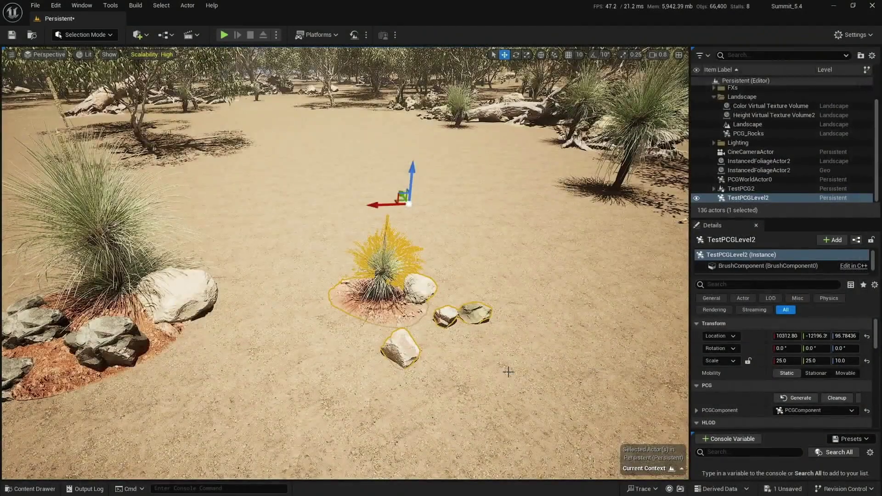
# - Open the TestPCGLevel2 PCG graph and bring the TestPCG2 node feeding Copy Points into view
pyautogui.hotkey('ctrl', 'space')
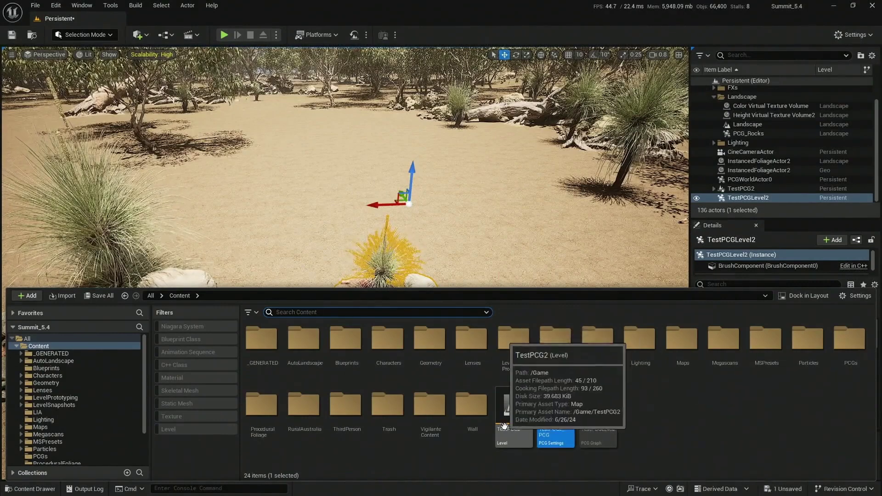
pyautogui.moveTo(606, 408)
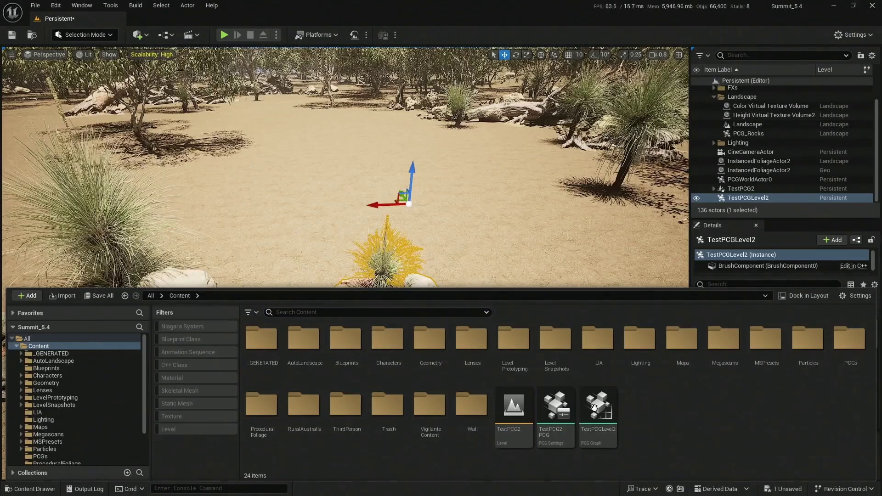
pyautogui.moveTo(559, 423)
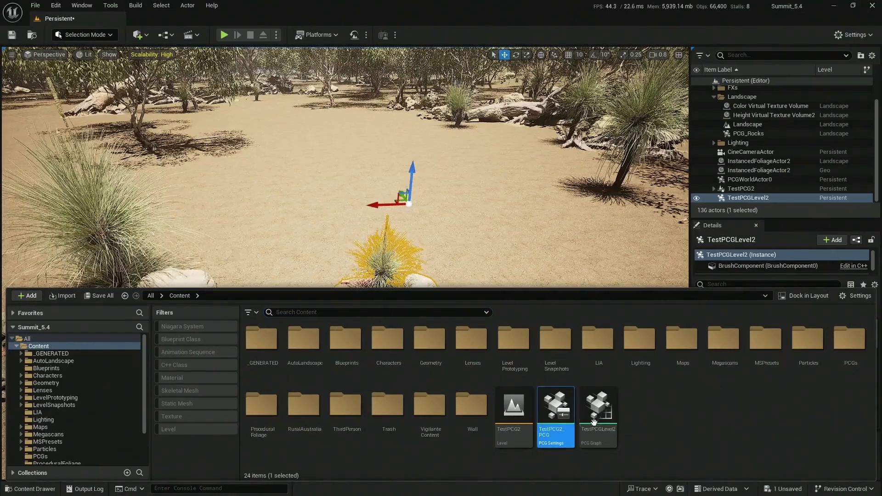
pyautogui.click(594, 422)
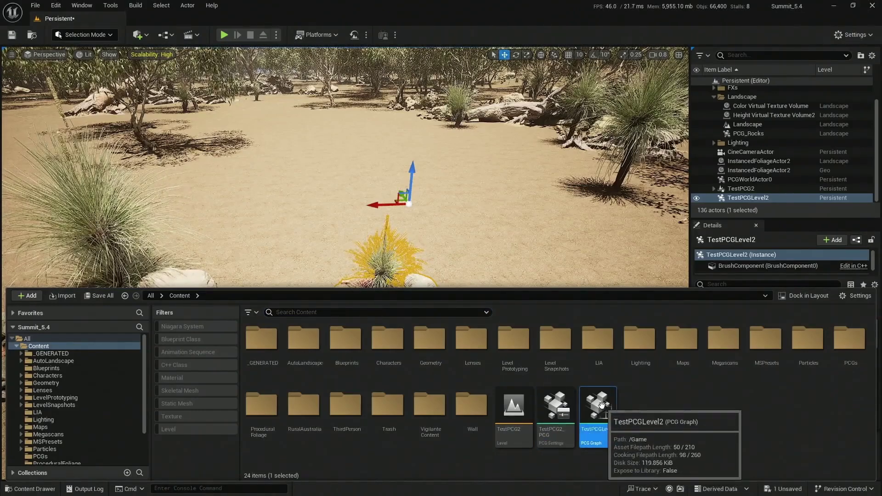
pyautogui.doubleClick(601, 405)
pyautogui.moveTo(295, 192); pyautogui.dragTo(410, 189, button='right')
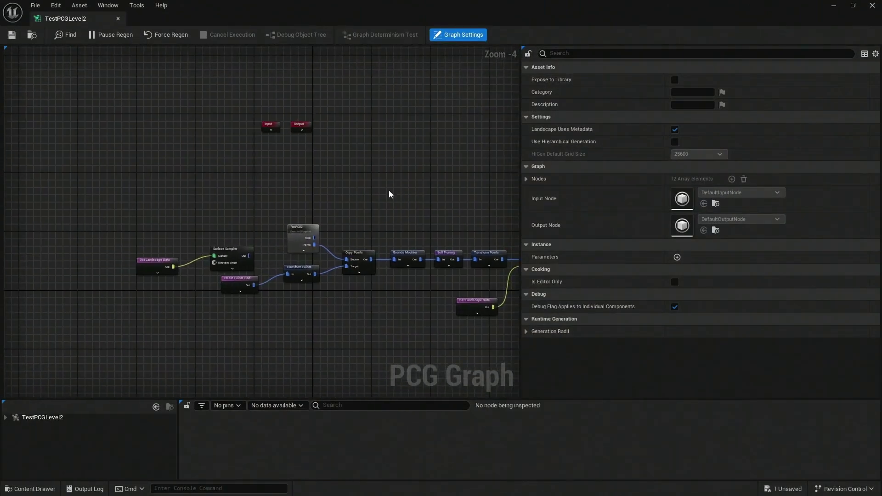
pyautogui.scroll(4, 344, 205)
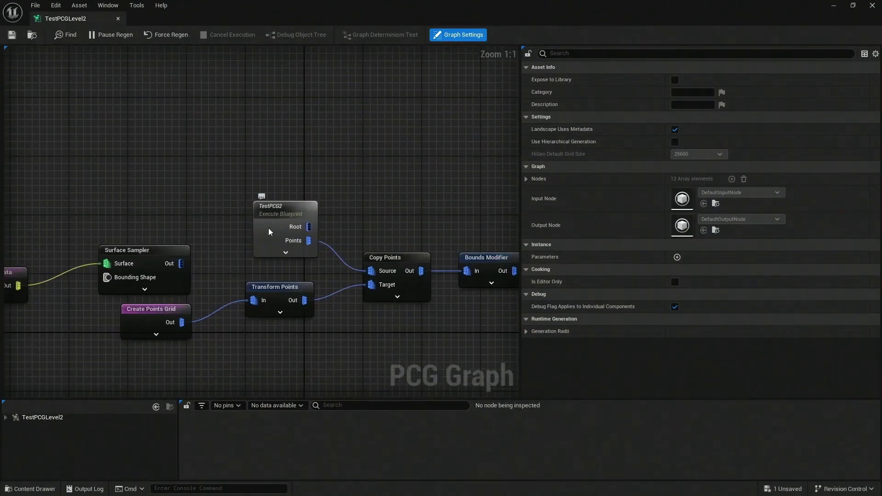
# - Add TestPCG2_PCG to the graph as an instance node above the existing TestPCG2 node
pyautogui.hotkey('ctrl', 'space')
pyautogui.moveTo(623, 432); pyautogui.dragTo(321, 116)
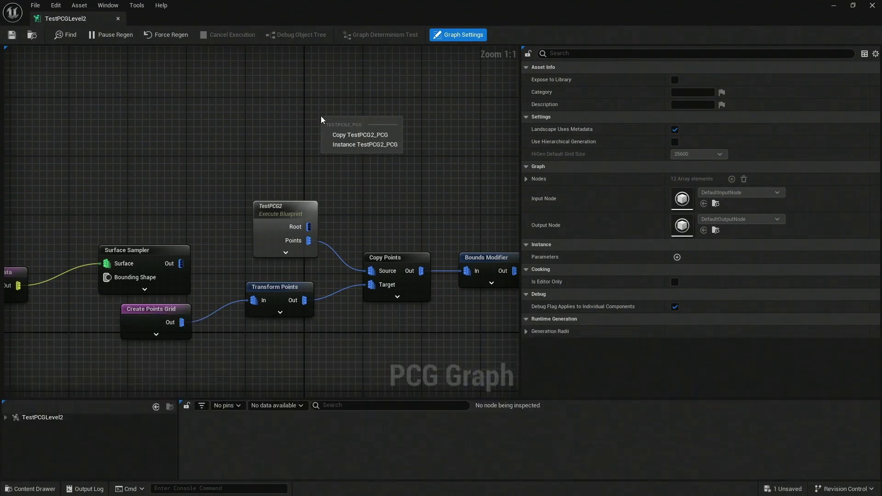
pyautogui.click(368, 146)
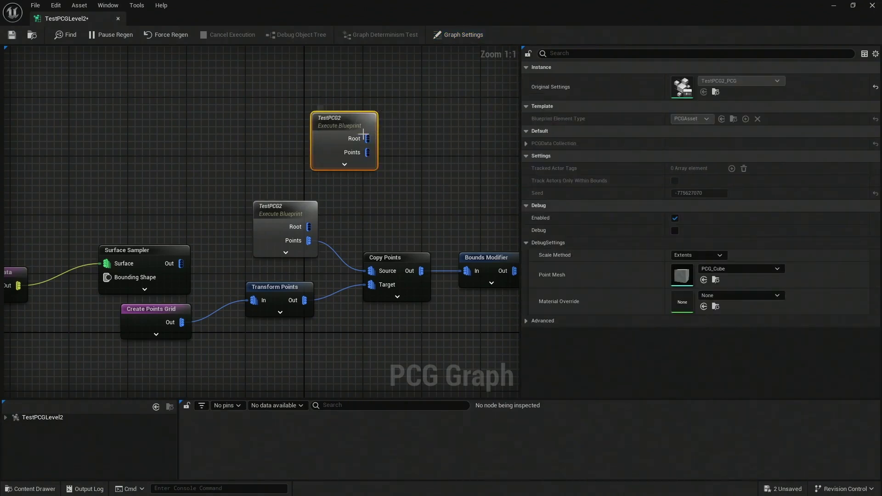
# - Delete the newly added TestPCG2 instance node and look over the whole node graph
pyautogui.press('Delete')
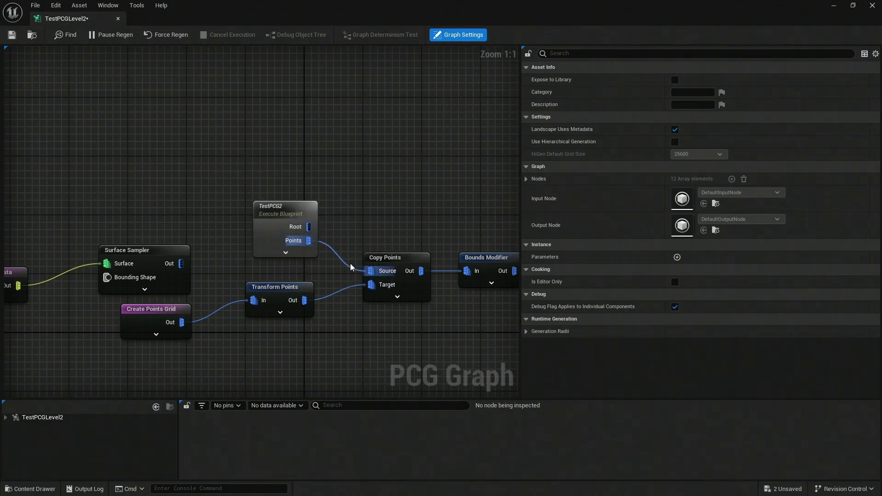
pyautogui.moveTo(435, 235); pyautogui.dragTo(309, 217, button='right')
pyautogui.scroll(-2, 360, 184)
pyautogui.scroll(-2, 383, 206)
pyautogui.scroll(-1, 305, 214)
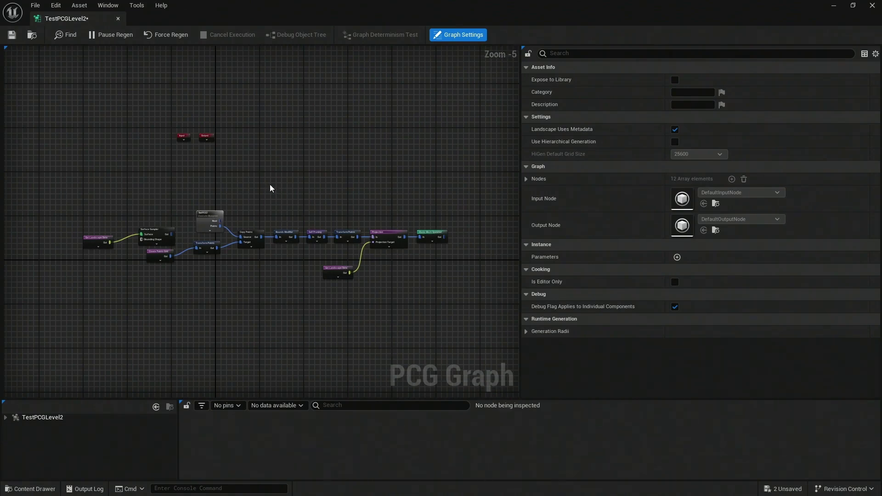
pyautogui.scroll(2, 278, 275)
pyautogui.scroll(-1, 276, 282)
pyautogui.scroll(-1, 276, 283)
pyautogui.moveTo(276, 283); pyautogui.dragTo(314, 279, button='right')
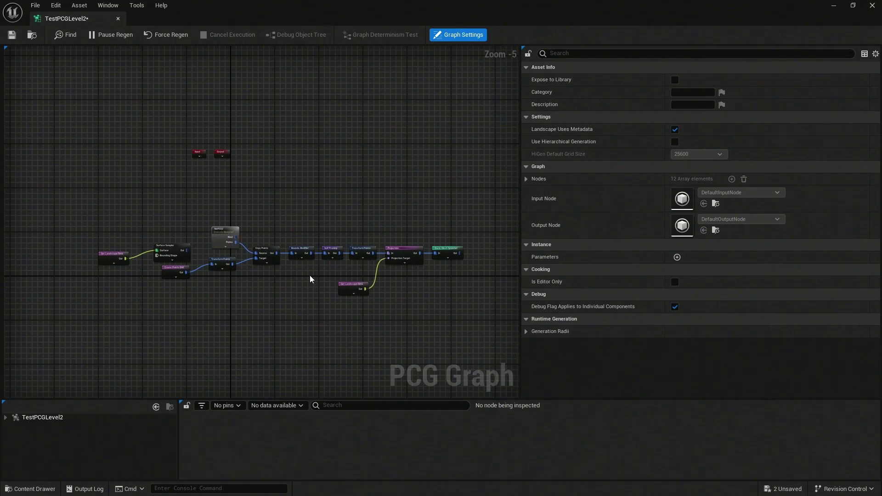
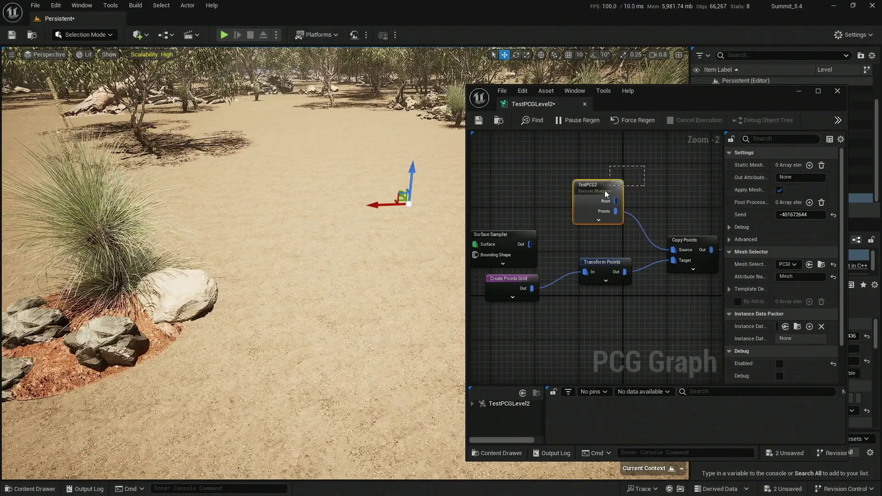
# - Toggle debug display on the TestPCG2 node and look at its effect in the level viewport
pyautogui.press('d')
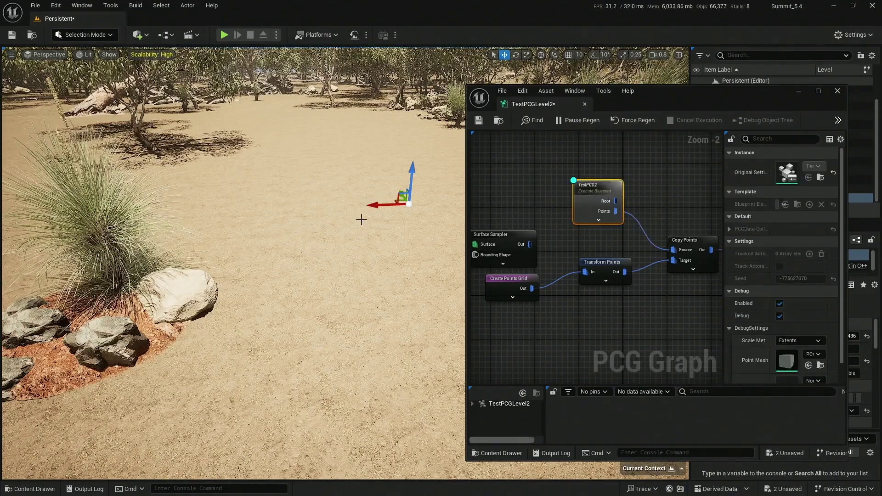
pyautogui.moveTo(328, 235)
pyautogui.mouseDown(button='right')
pyautogui.moveTo(368, 232)
pyautogui.moveTo(328, 234)
pyautogui.mouseUp(button='right')
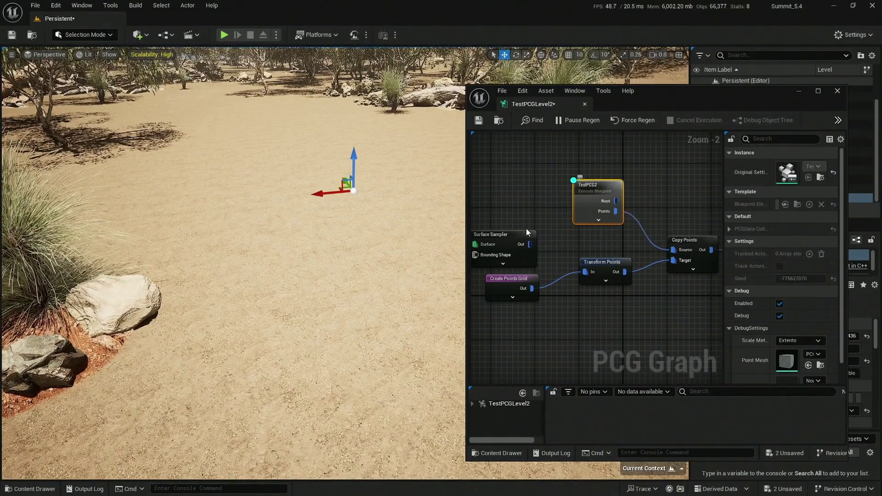
pyautogui.moveTo(207, 296); pyautogui.dragTo(161, 286, button='right')
pyautogui.press('w')
pyautogui.press('s')
pyautogui.press('w')
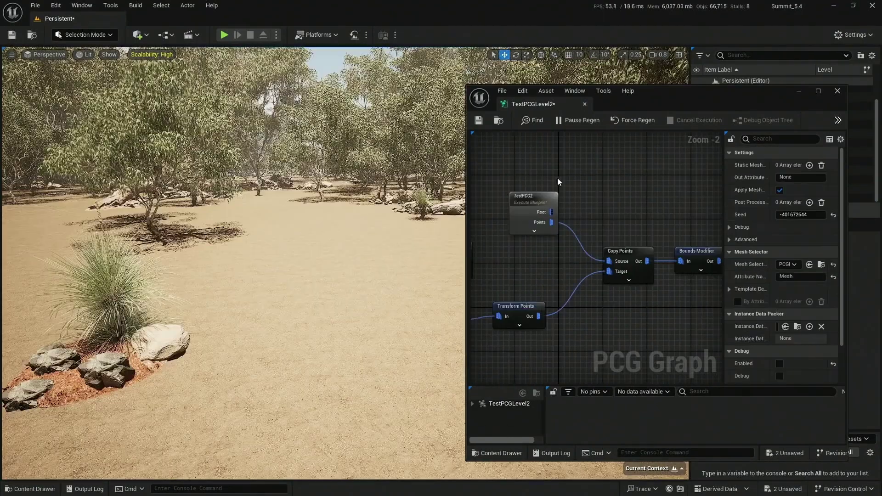
pyautogui.click(545, 195)
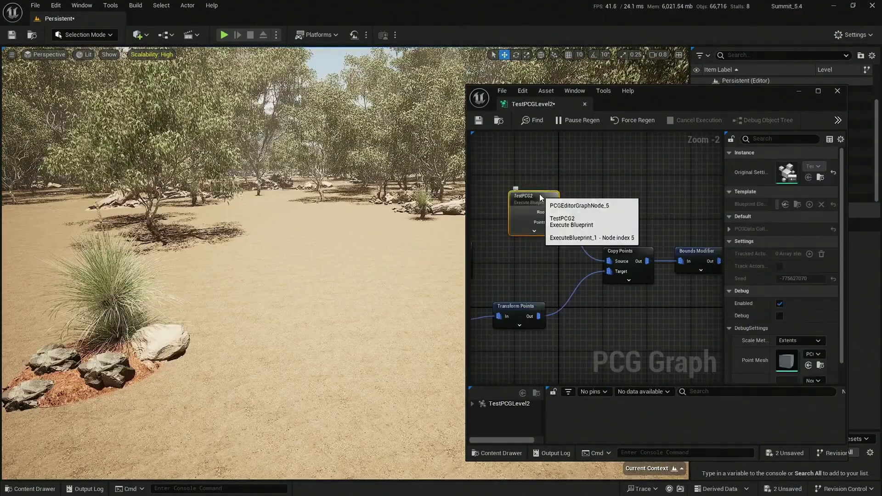
pyautogui.press('d')
# - Enable debug on the Create Points Grid node, inspect its grid volume in the level from above, and disable debug again
pyautogui.moveTo(627, 243); pyautogui.dragTo(600, 209, button='right')
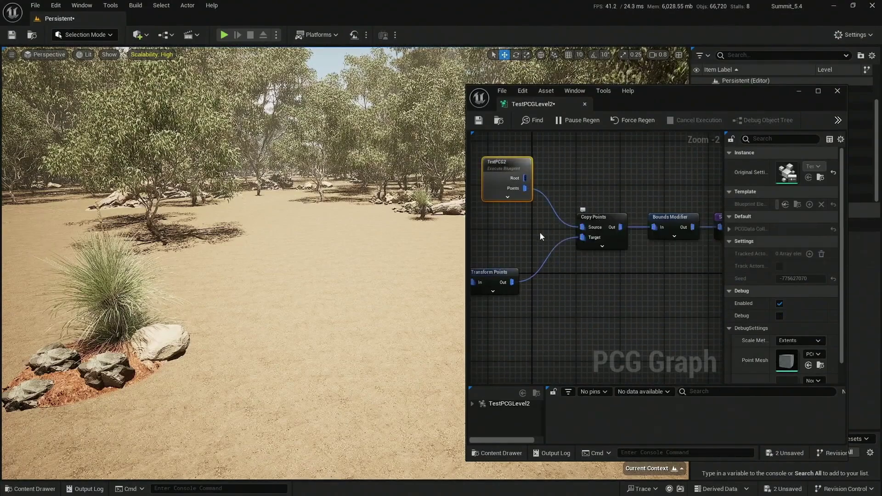
pyautogui.moveTo(540, 237); pyautogui.dragTo(624, 221, button='right')
pyautogui.moveTo(564, 245); pyautogui.dragTo(624, 228, button='right')
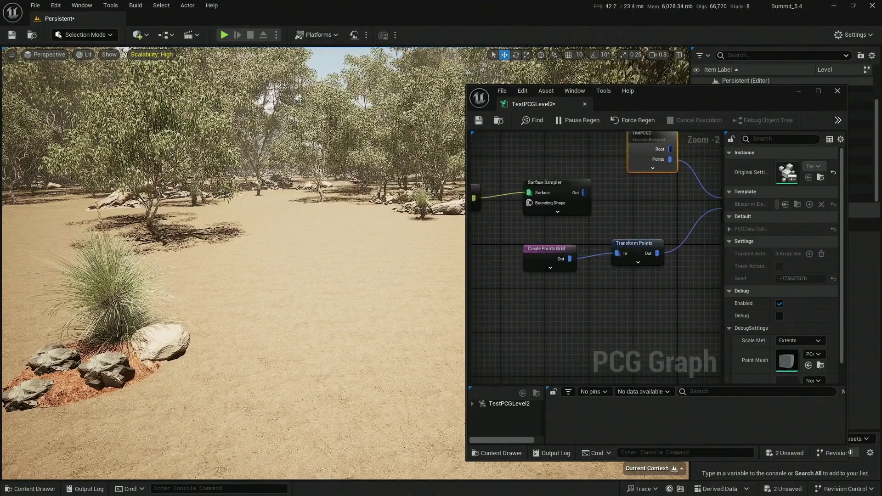
pyautogui.moveTo(697, 208); pyautogui.dragTo(648, 225, button='right')
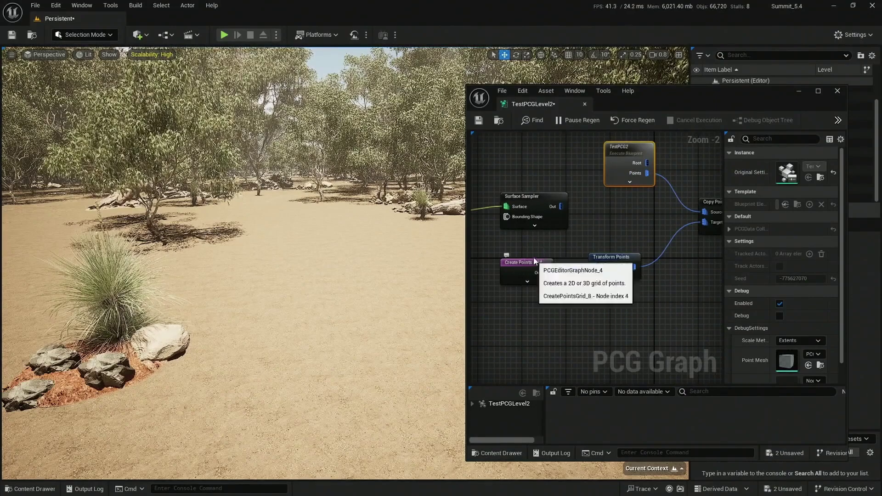
pyautogui.click(524, 265)
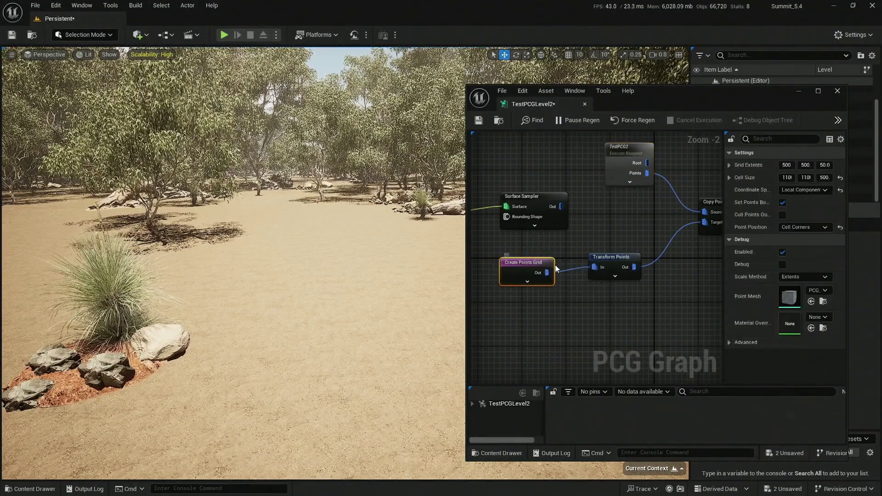
pyautogui.click(782, 264)
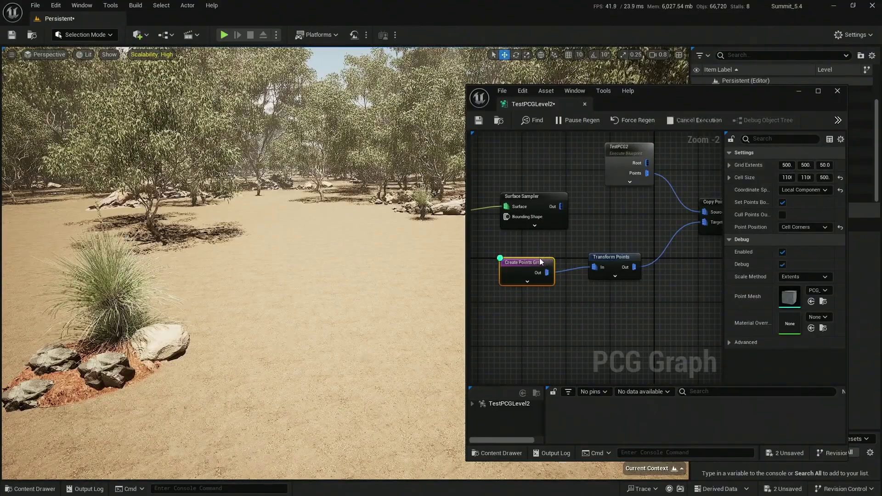
pyautogui.press('s')
pyautogui.moveTo(394, 280); pyautogui.dragTo(394, 344, button='right')
pyautogui.scroll(3, 394, 280)
pyautogui.moveTo(337, 340); pyautogui.dragTo(316, 340, button='right')
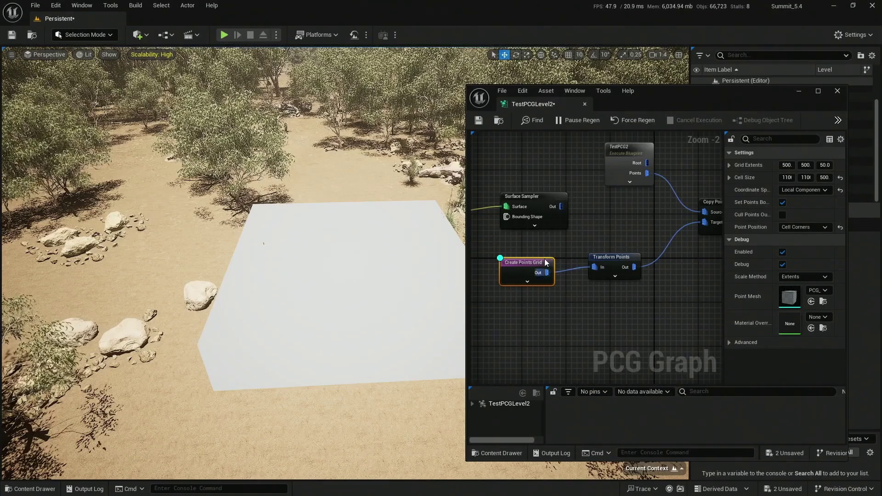
pyautogui.press('d')
# - Disable the Transform Points node between Create Points Grid and Copy Points
pyautogui.moveTo(634, 243); pyautogui.dragTo(572, 247, button='right')
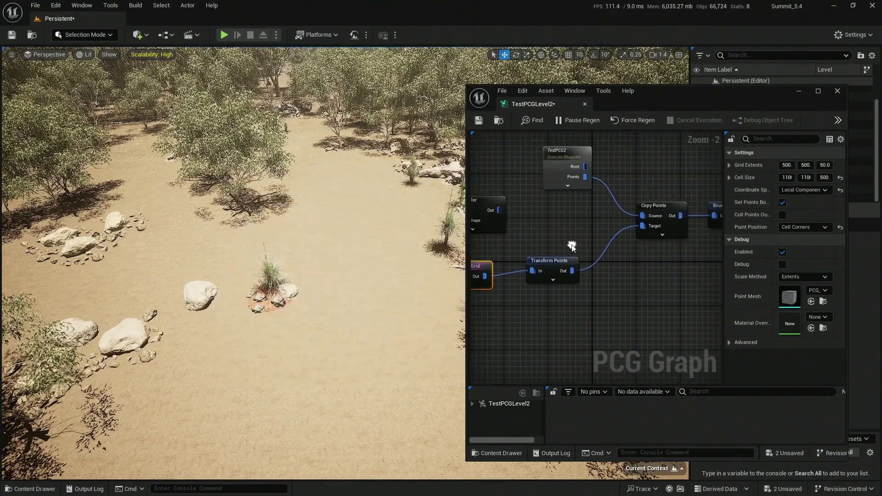
pyautogui.click(555, 259)
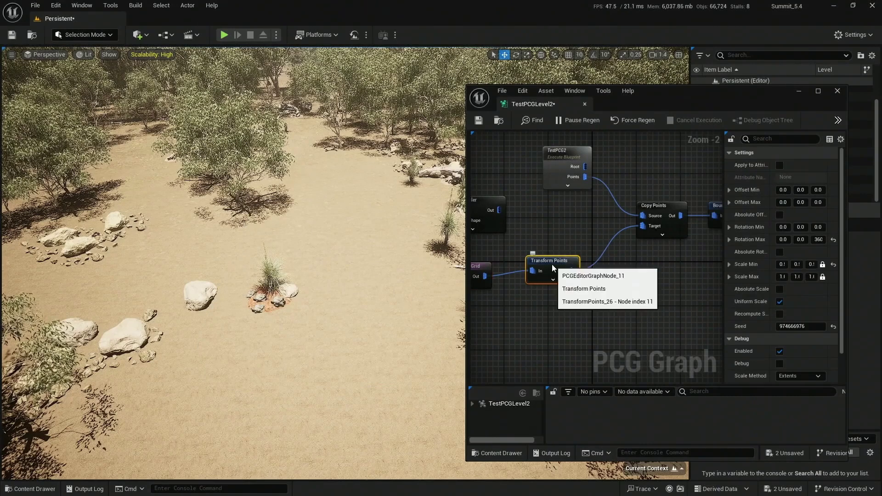
pyautogui.press('e')
# - Enable debug display on the Copy Points node
pyautogui.moveTo(588, 239); pyautogui.dragTo(514, 280, button='right')
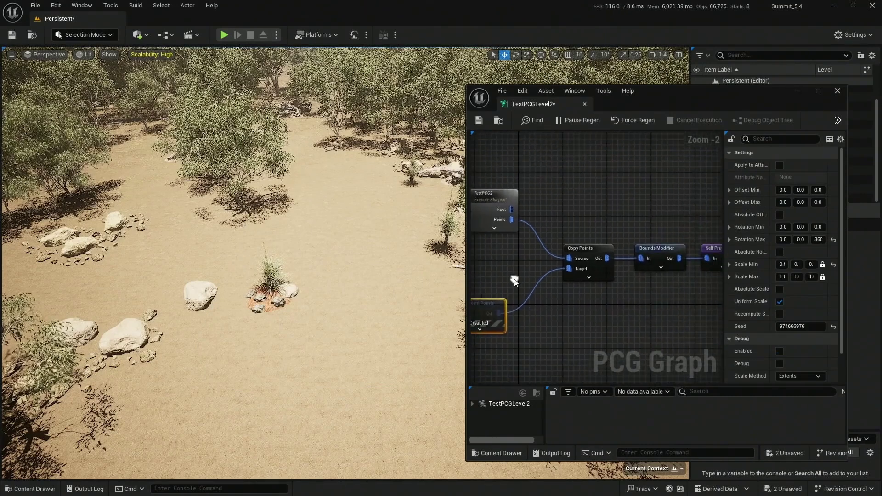
pyautogui.click(595, 248)
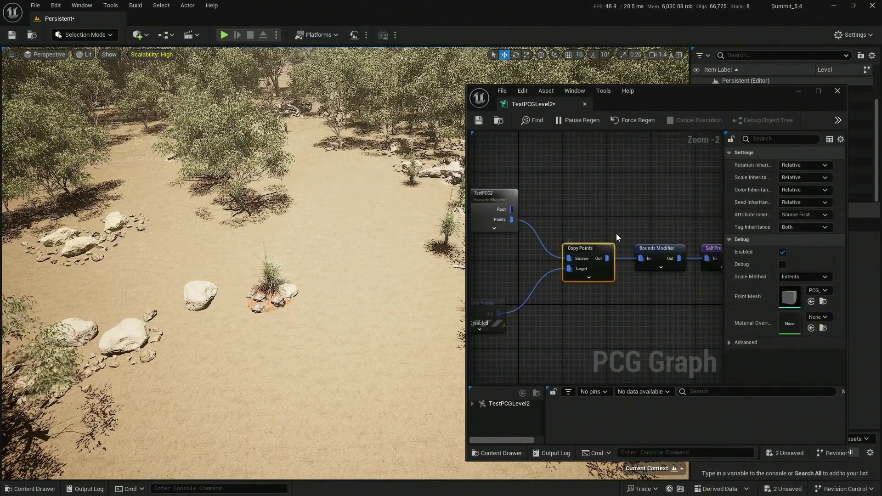
pyautogui.moveTo(598, 241); pyautogui.dragTo(643, 242, button='right')
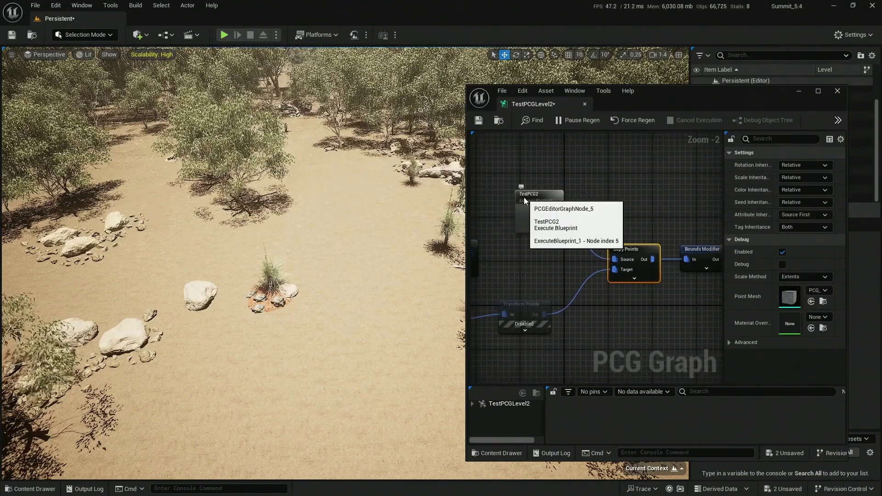
pyautogui.scroll(2, 524, 199)
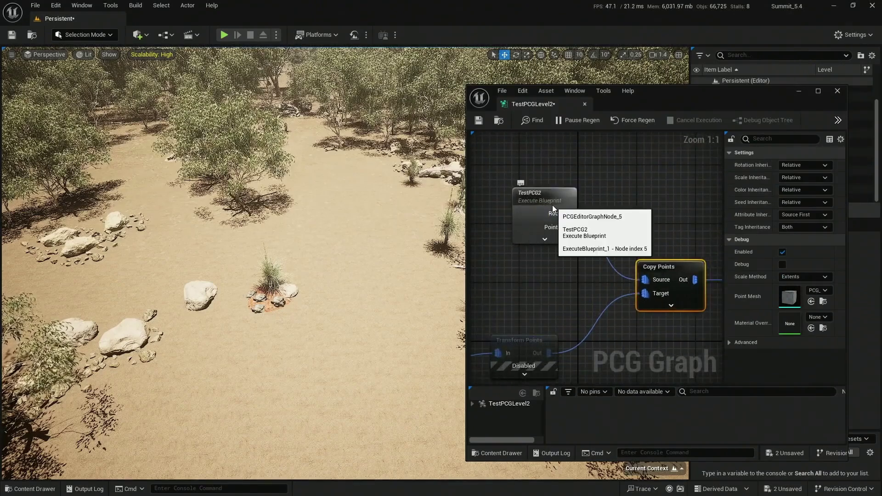
pyautogui.moveTo(670, 224); pyautogui.dragTo(618, 192, button='right')
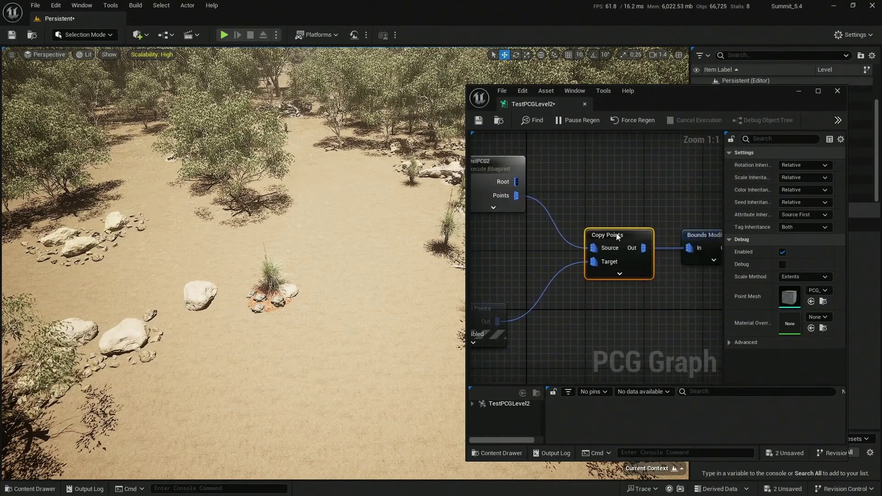
pyautogui.moveTo(621, 239); pyautogui.dragTo(621, 241)
pyautogui.press('d')
# - Inspect the Copy Points debug volume up close in the level and select its PCG actor
pyautogui.moveTo(385, 284)
pyautogui.mouseDown(button='right')
pyautogui.moveTo(390, 277)
pyautogui.moveTo(385, 300)
pyautogui.moveTo(394, 279)
pyautogui.moveTo(387, 276)
pyautogui.moveTo(403, 298)
pyautogui.moveTo(389, 297)
pyautogui.mouseUp(button='right')
pyautogui.press('w')
pyautogui.scroll(-4, 395, 279)
pyautogui.press('w')
pyautogui.press('s')
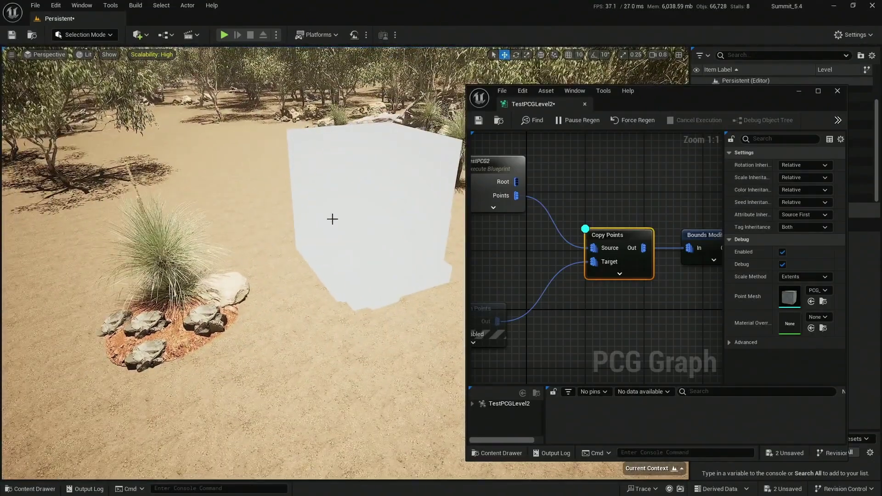
pyautogui.click(377, 167)
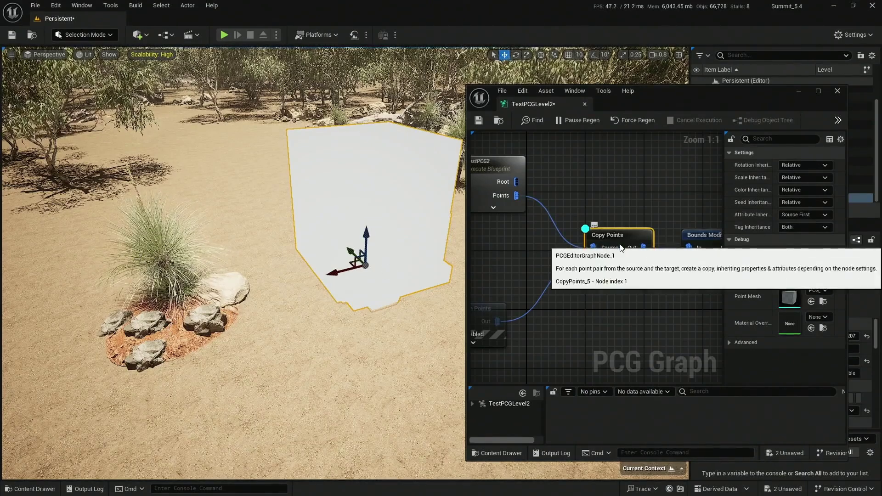
# - Disable the Bounds Modifier, Self Pruning and Transform Points nodes that follow Copy Points
pyautogui.moveTo(645, 210); pyautogui.dragTo(529, 207, button='right')
pyautogui.scroll(-2, 556, 197)
pyautogui.moveTo(516, 202); pyautogui.dragTo(639, 251)
pyautogui.press('e')
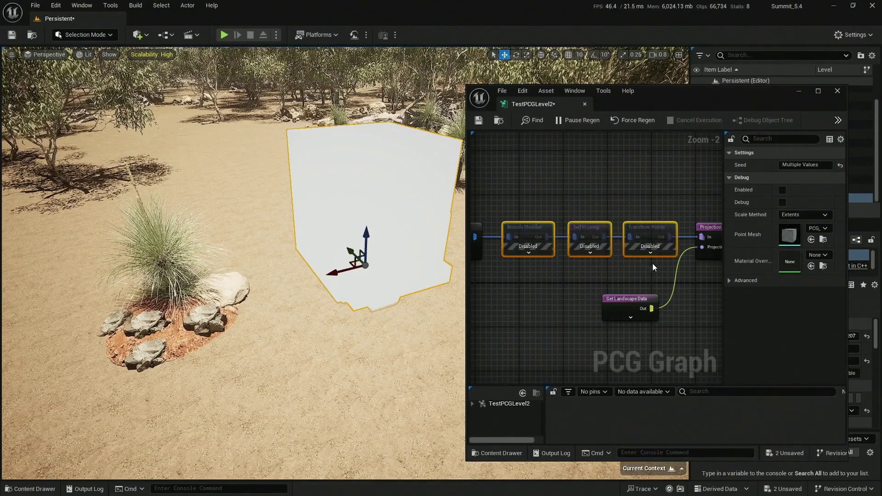
# - Examine the Static Mesh Spawner's settings, including its available mesh selector types and attribute name
pyautogui.moveTo(652, 263); pyautogui.dragTo(507, 264, button='right')
pyautogui.moveTo(569, 201); pyautogui.dragTo(593, 203, button='right')
pyautogui.moveTo(698, 222); pyautogui.dragTo(575, 217, button='right')
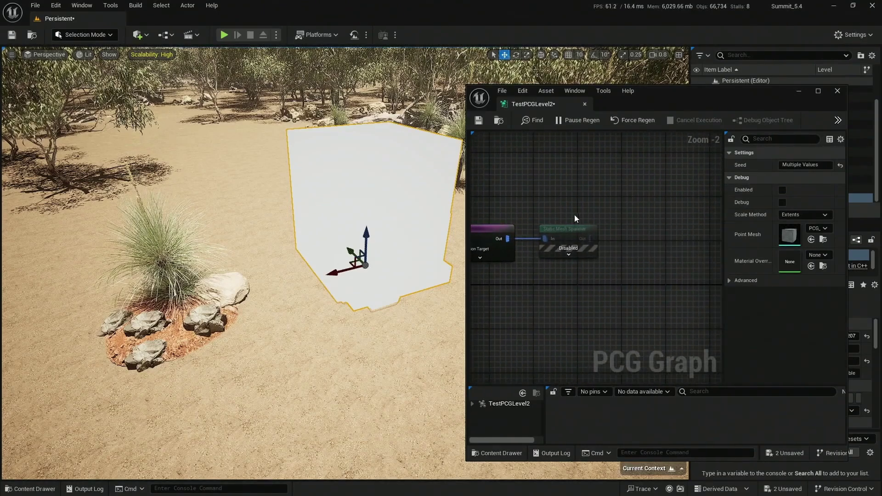
pyautogui.click(568, 239)
pyautogui.scroll(2, 558, 234)
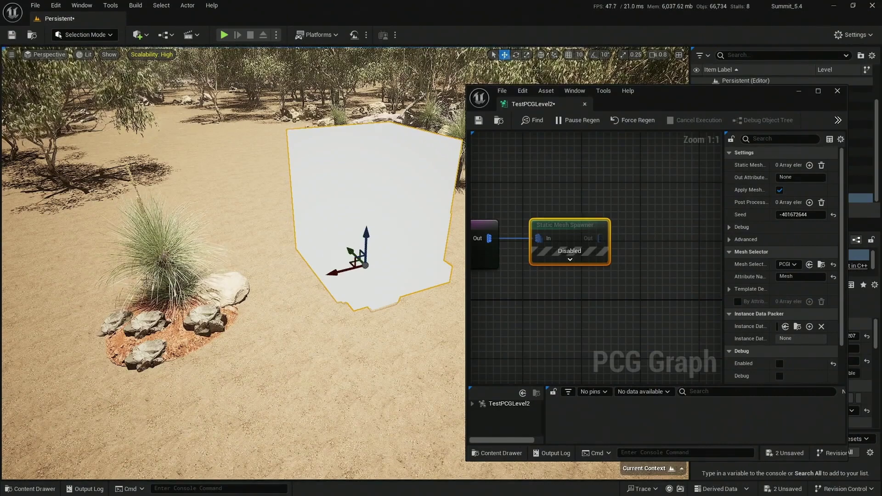
pyautogui.moveTo(588, 280); pyautogui.dragTo(645, 288, button='right')
pyautogui.moveTo(660, 215); pyautogui.dragTo(610, 214, button='right')
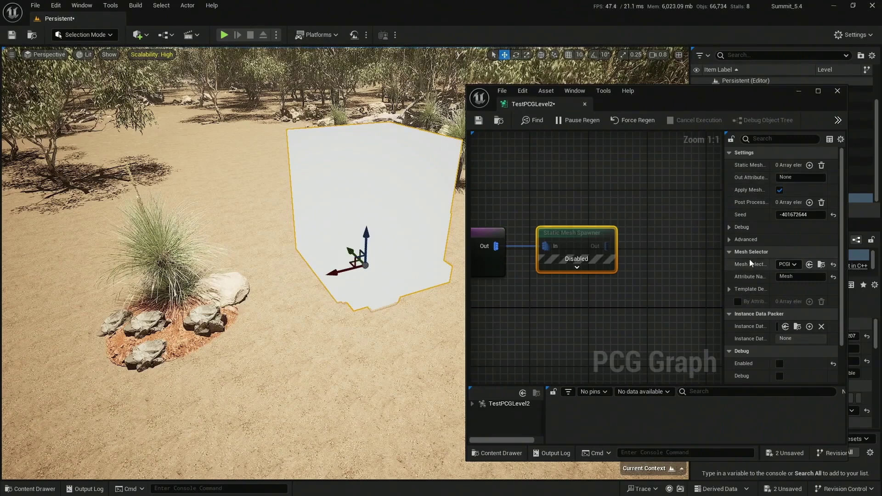
pyautogui.click(792, 266)
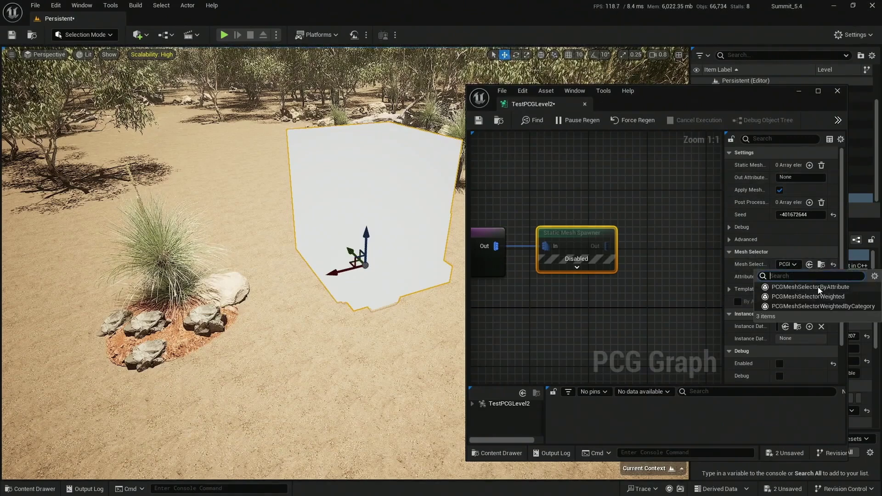
pyautogui.moveTo(724, 262); pyautogui.dragTo(593, 258)
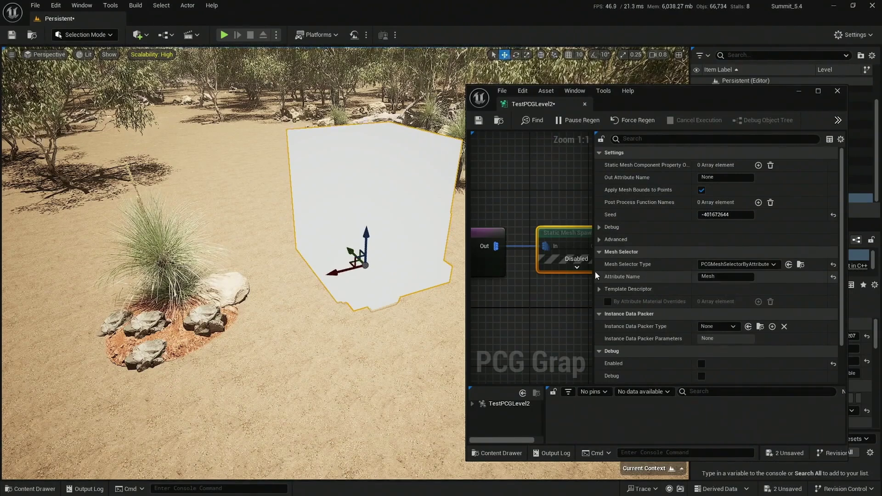
pyautogui.moveTo(594, 274); pyautogui.dragTo(701, 272)
# - Enable the Static Mesh Spawner node at the end of the graph
pyautogui.click(637, 277)
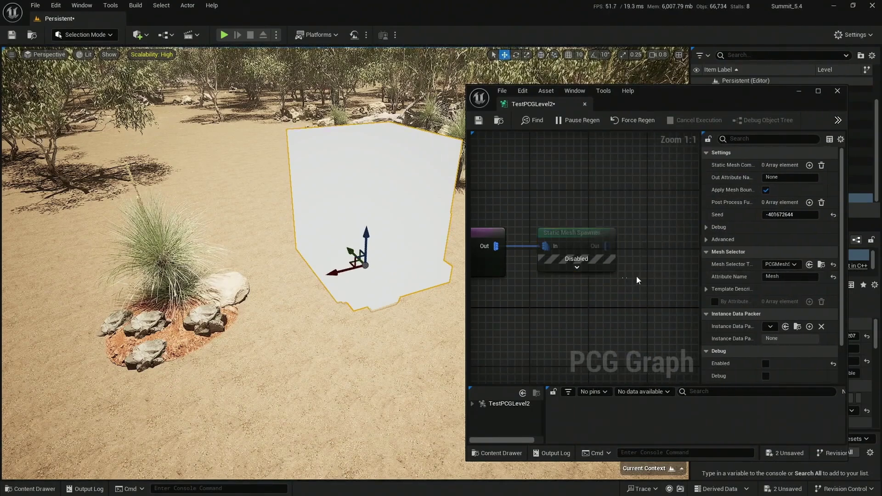
pyautogui.moveTo(637, 278); pyautogui.dragTo(661, 277, button='right')
pyautogui.moveTo(628, 204); pyautogui.dragTo(604, 250)
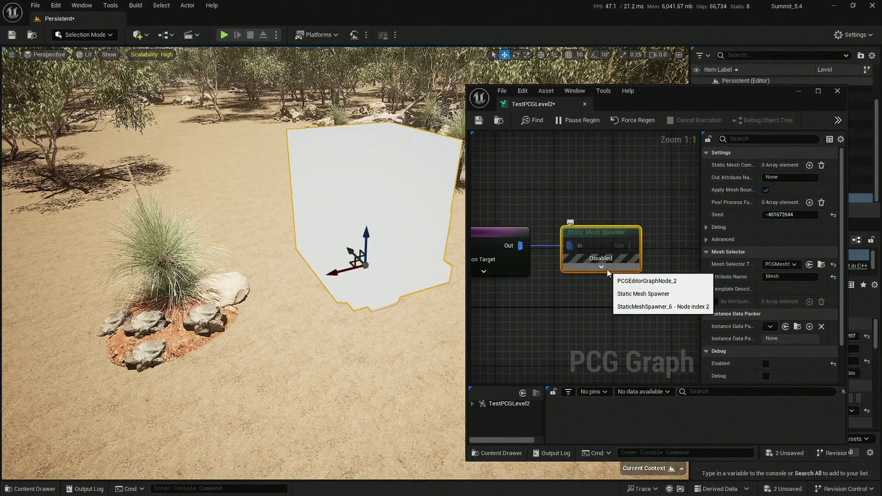
pyautogui.press('e')
# - Turn off debug display on the Copy Points node
pyautogui.moveTo(555, 278); pyautogui.dragTo(684, 271, button='right')
pyautogui.scroll(-2, 542, 276)
pyautogui.moveTo(601, 270); pyautogui.dragTo(622, 269, button='right')
pyautogui.moveTo(643, 200); pyautogui.dragTo(632, 241)
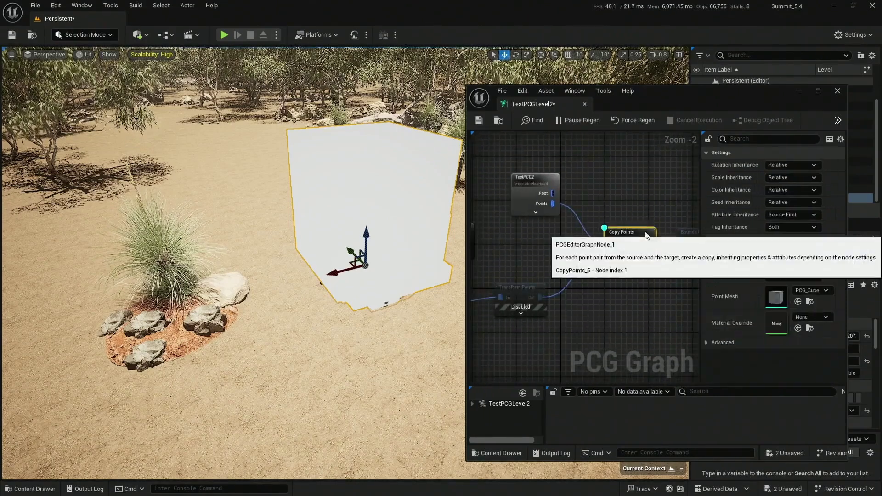
pyautogui.press('d')
# - Move the selected PCG rock-and-plant arrangement across the sand and view it beside the original cluster
pyautogui.press('w')
pyautogui.moveTo(362, 254)
pyautogui.mouseDown(button='right')
pyautogui.moveTo(404, 255)
pyautogui.moveTo(363, 253)
pyautogui.mouseUp(button='right')
pyautogui.moveTo(395, 279); pyautogui.dragTo(370, 283)
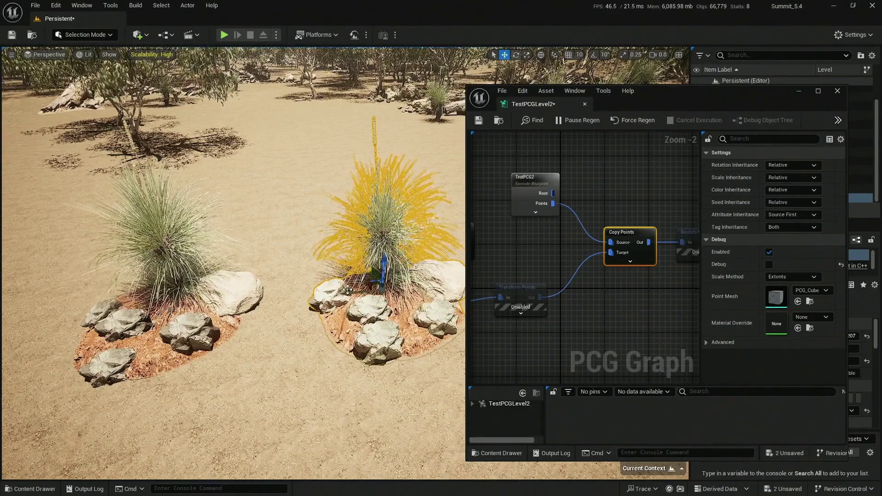
pyautogui.moveTo(348, 290); pyautogui.dragTo(381, 285)
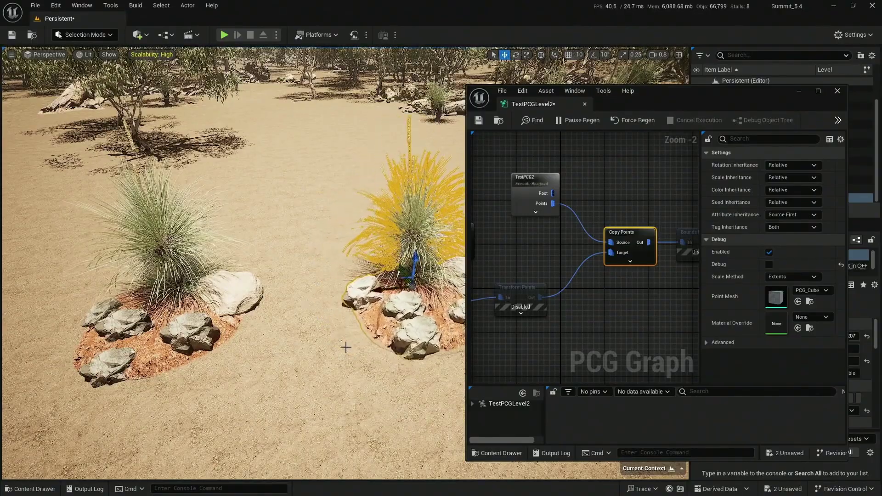
pyautogui.press('w')
pyautogui.moveTo(346, 347)
pyautogui.mouseDown(button='right')
pyautogui.moveTo(363, 344)
pyautogui.moveTo(345, 345)
pyautogui.mouseUp(button='right')
pyautogui.press('s')
pyautogui.scroll(1, 346, 348)
pyautogui.press('w')
pyautogui.press('d')
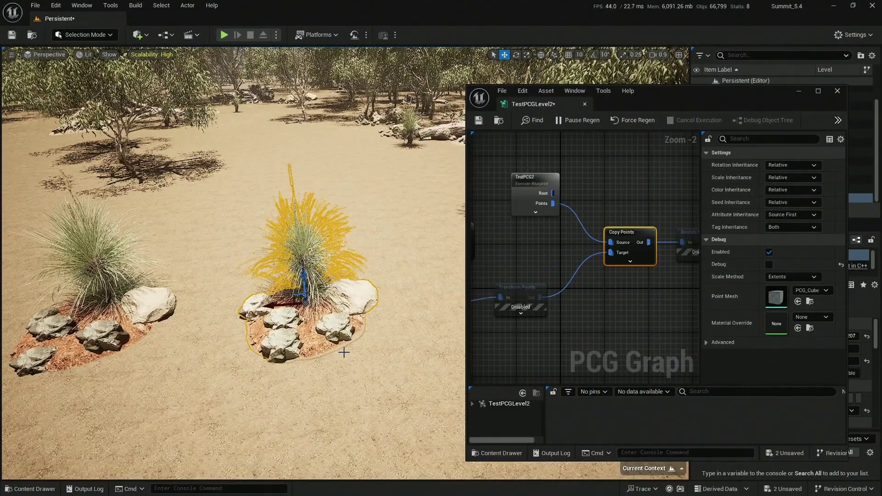
# - Enable the disabled Transform Points node between Self Pruning and Projection
pyautogui.moveTo(527, 258)
pyautogui.mouseDown(button='right')
pyautogui.moveTo(642, 239)
pyautogui.moveTo(580, 240)
pyautogui.moveTo(527, 255)
pyautogui.mouseUp(button='right')
pyautogui.moveTo(616, 213); pyautogui.dragTo(686, 214, button='right')
pyautogui.click(604, 240)
pyautogui.moveTo(519, 237); pyautogui.dragTo(592, 236, button='right')
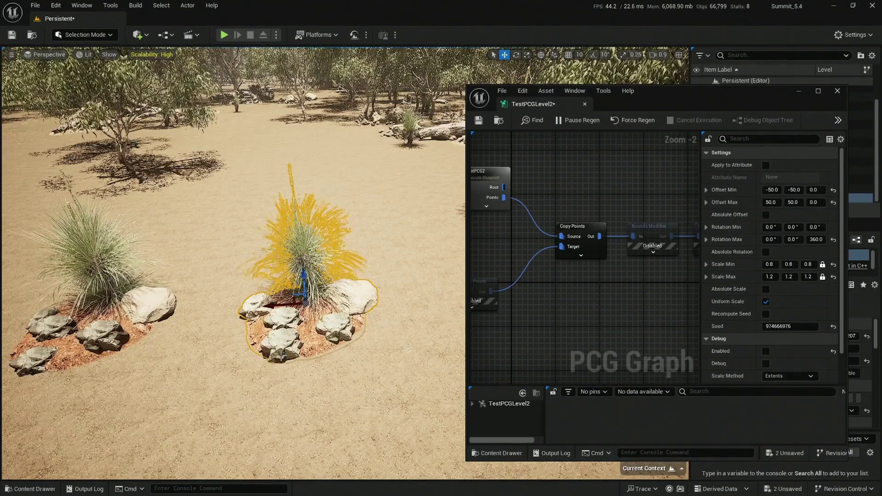
pyautogui.moveTo(629, 277); pyautogui.dragTo(467, 281, button='right')
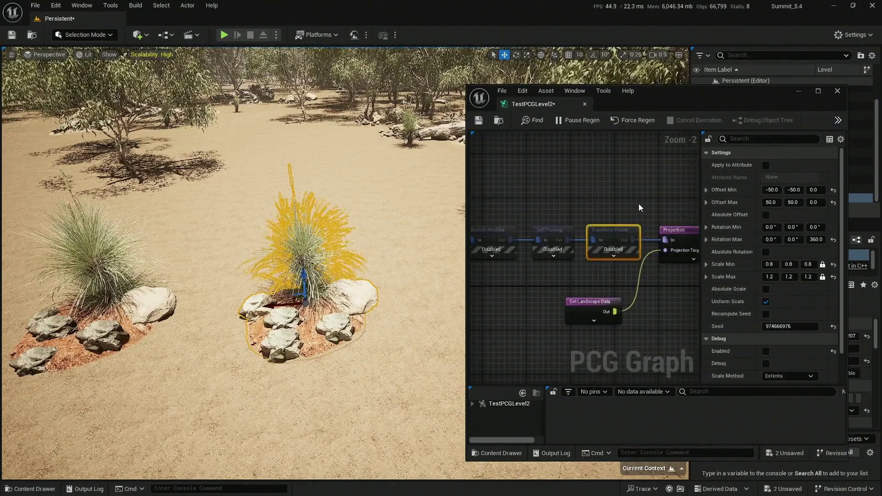
pyautogui.scroll(2, 625, 236)
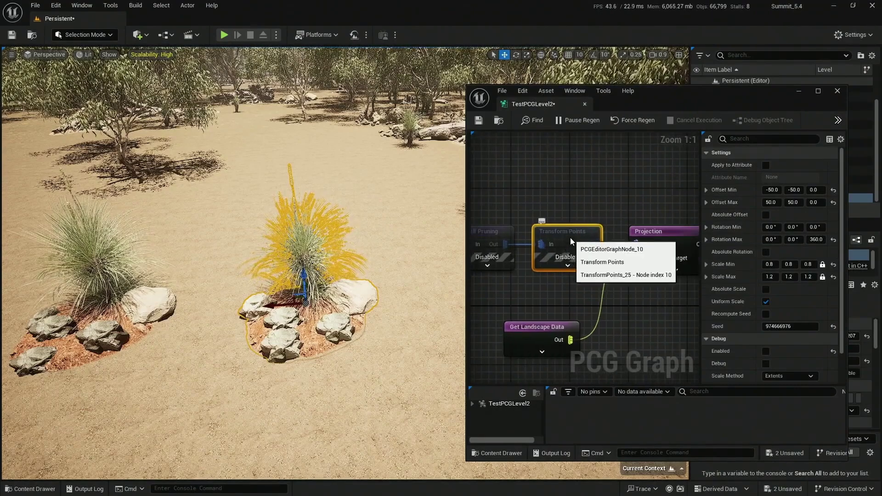
pyautogui.press('e')
# - Move the selected PCG arrangement across the sand beside the original cluster to produce varied rock layouts
pyautogui.moveTo(198, 321); pyautogui.dragTo(276, 322, button='right')
pyautogui.moveTo(200, 333); pyautogui.dragTo(231, 310)
pyautogui.moveTo(295, 297); pyautogui.dragTo(295, 297, button='right')
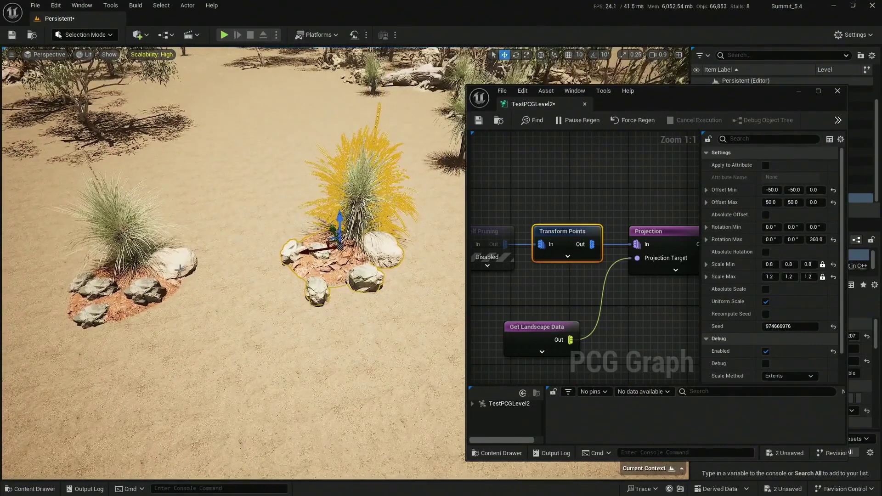
pyautogui.moveTo(247, 268); pyautogui.dragTo(247, 268, button='right')
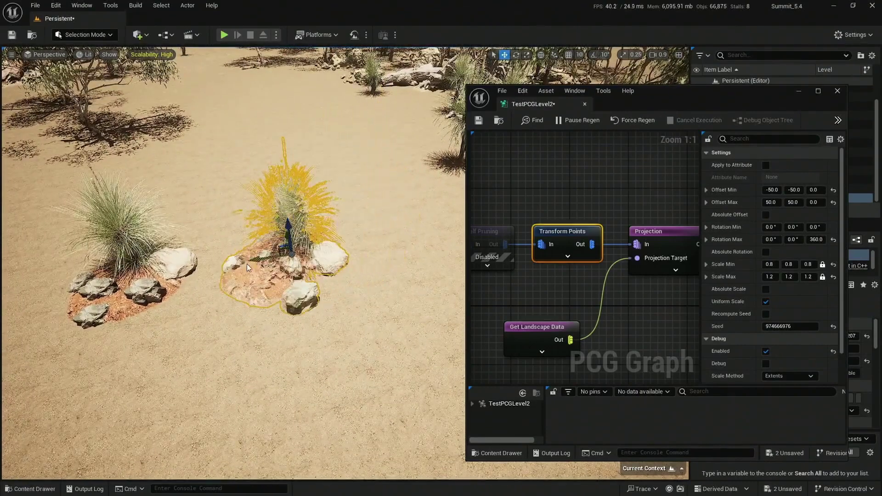
pyautogui.moveTo(260, 258); pyautogui.dragTo(295, 258)
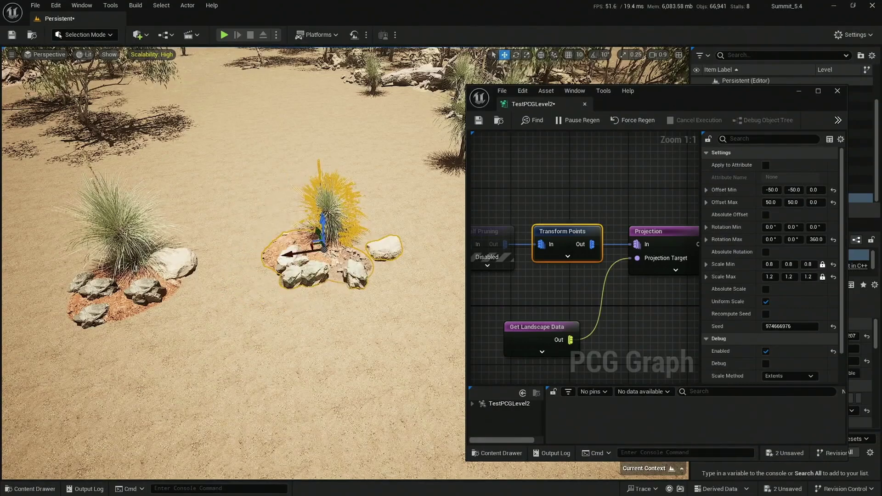
# - Review the graph's node chain from Copy Points through Bounds Modifier, Self Pruning and Transform Points to Projection
pyautogui.scroll(-5, 537, 207)
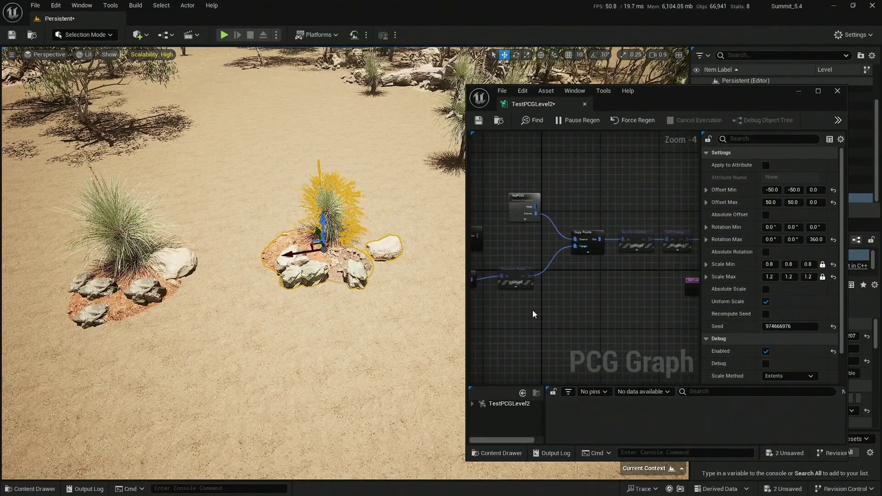
pyautogui.moveTo(534, 313); pyautogui.dragTo(606, 305, button='right')
pyautogui.scroll(3, 532, 268)
pyautogui.scroll(1, 532, 269)
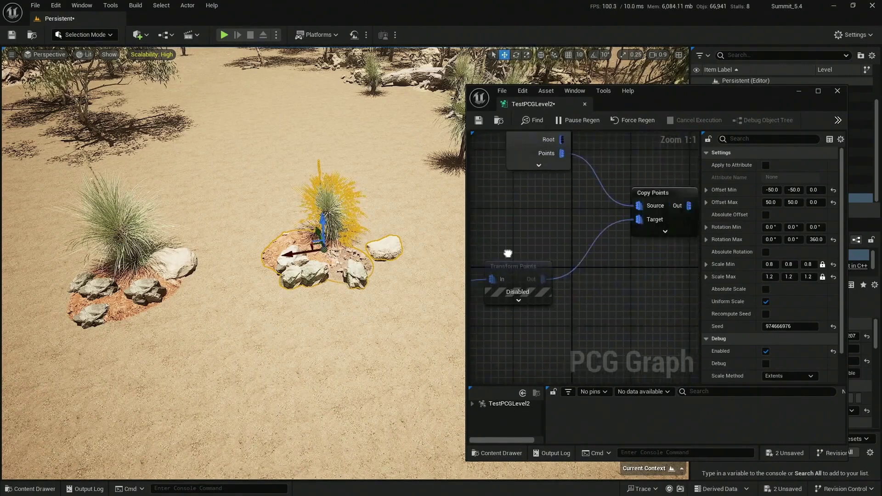
pyautogui.moveTo(682, 244); pyautogui.dragTo(512, 263, button='right')
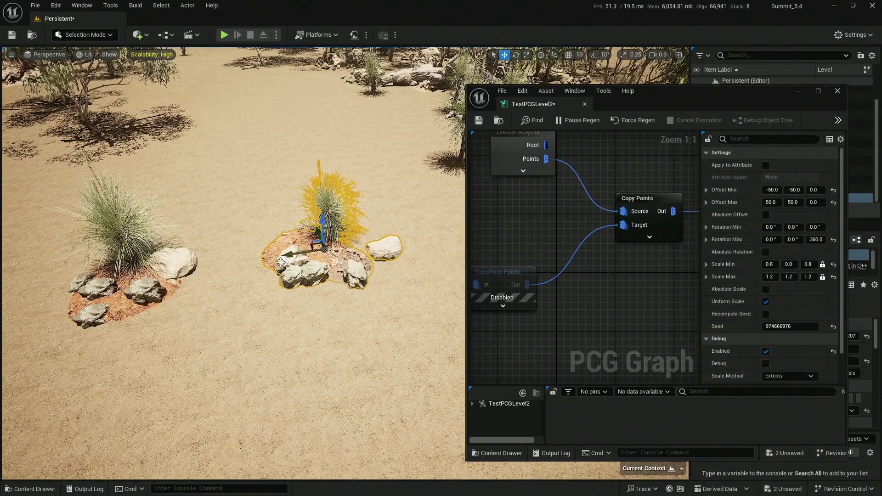
pyautogui.moveTo(654, 279); pyautogui.dragTo(476, 290, button='right')
pyautogui.moveTo(625, 274); pyautogui.dragTo(522, 279, button='right')
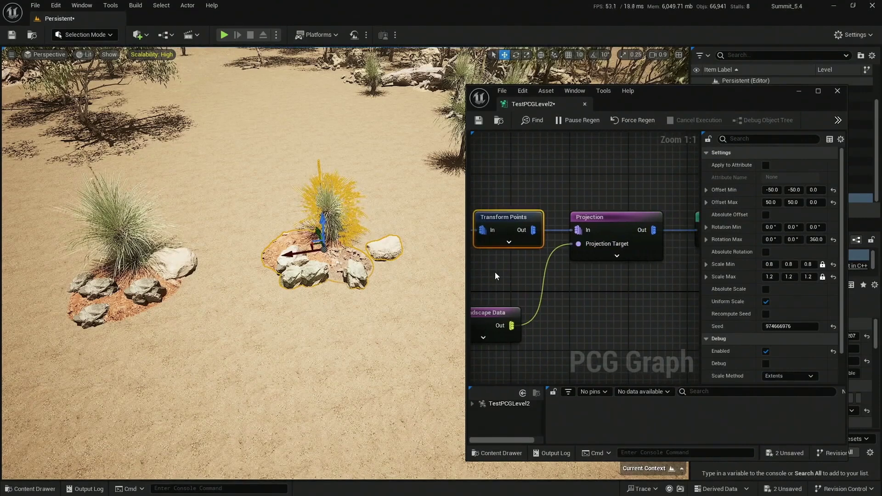
pyautogui.moveTo(555, 265); pyautogui.dragTo(694, 264, button='right')
pyautogui.moveTo(615, 268); pyautogui.dragTo(688, 264, button='right')
pyautogui.moveTo(552, 269); pyautogui.dragTo(697, 263, button='right')
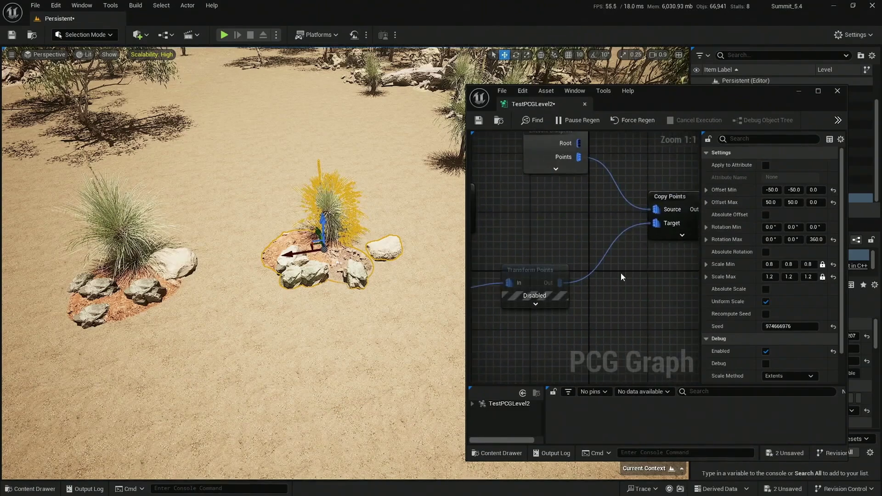
pyautogui.moveTo(621, 274); pyautogui.dragTo(550, 289, button='right')
pyautogui.scroll(1, 556, 276)
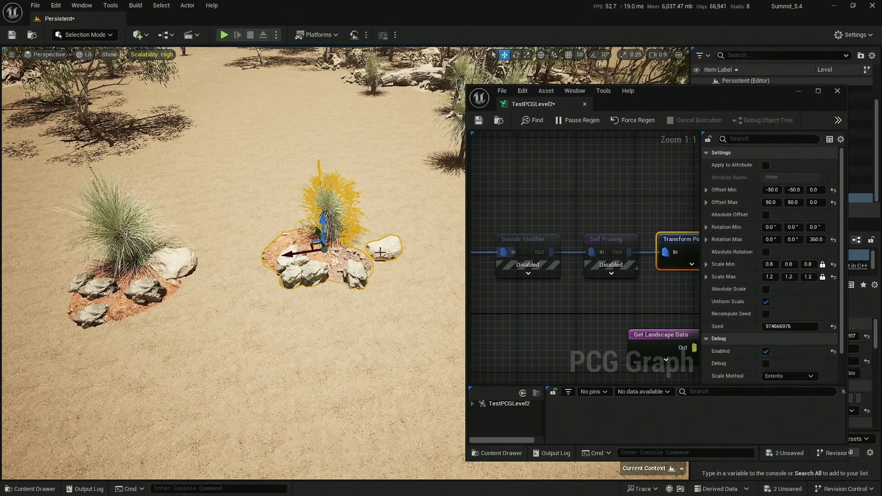
# - Examine the front rocks of the original cluster up close and select that cluster
pyautogui.moveTo(349, 258); pyautogui.dragTo(316, 275, button='right')
pyautogui.press('w')
pyautogui.scroll(-2, 294, 271)
pyautogui.press('w')
pyautogui.scroll(-1, 313, 289)
pyautogui.press('w')
pyautogui.scroll(-3, 328, 275)
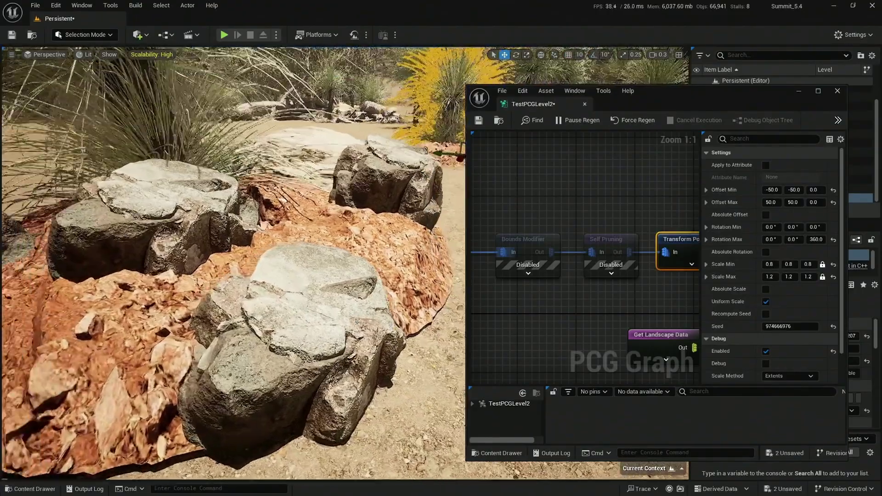
pyautogui.moveTo(304, 322); pyautogui.dragTo(313, 324, button='right')
pyautogui.press('w')
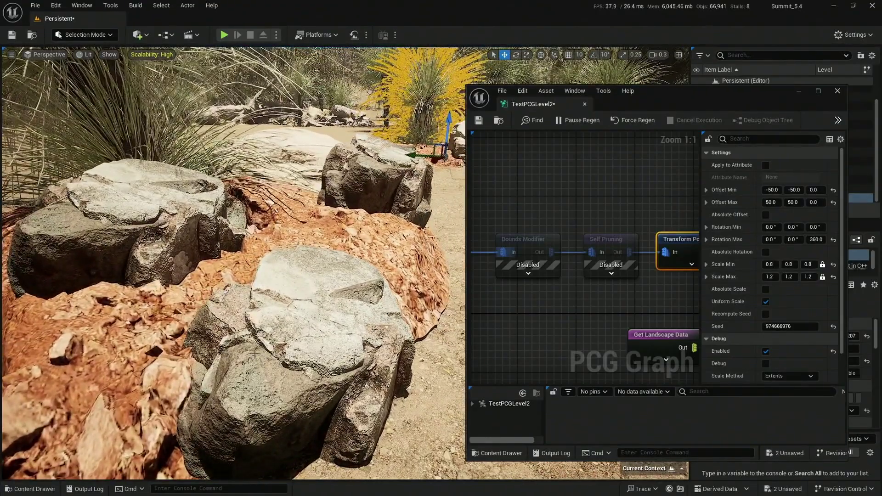
pyautogui.press('d')
pyautogui.moveTo(314, 324)
pyautogui.mouseDown(button='right')
pyautogui.moveTo(280, 333)
pyautogui.moveTo(319, 318)
pyautogui.mouseUp(button='right')
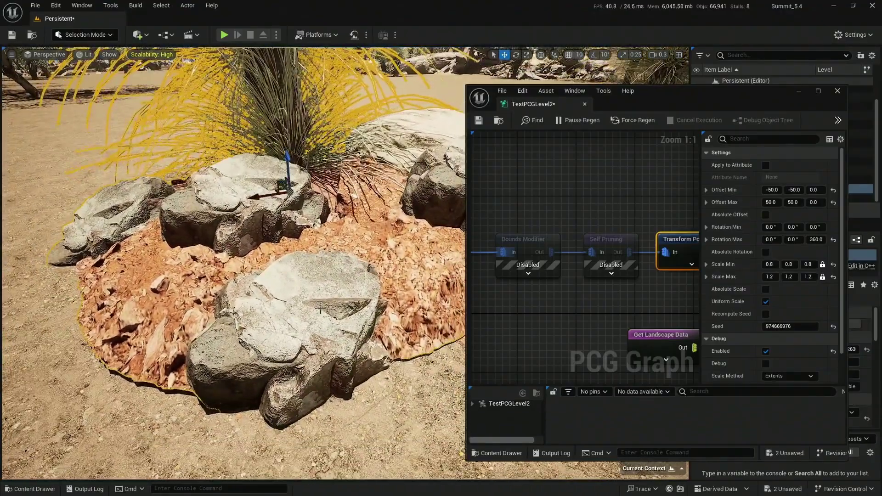
# - Open the TestPCG2 level instance for editing and try shifting a front rock piece aside, undoing the move before exiting
pyautogui.hotkey('ctrl', 'e')
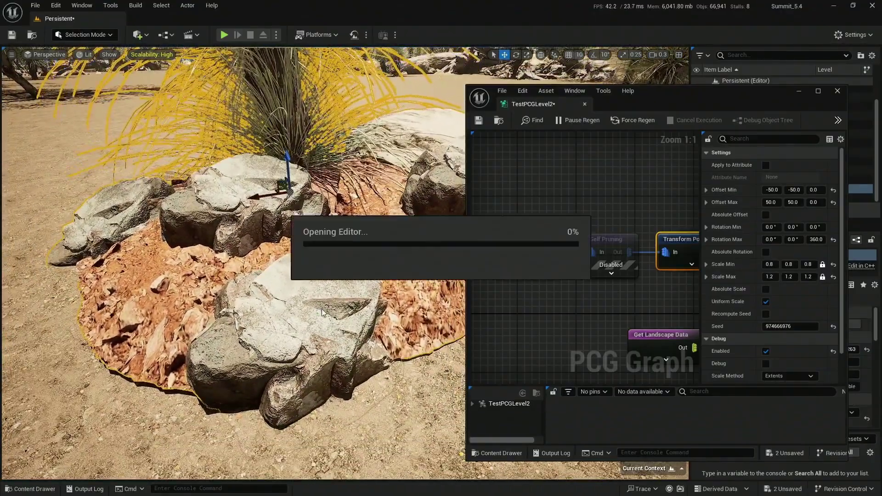
pyautogui.click(313, 311)
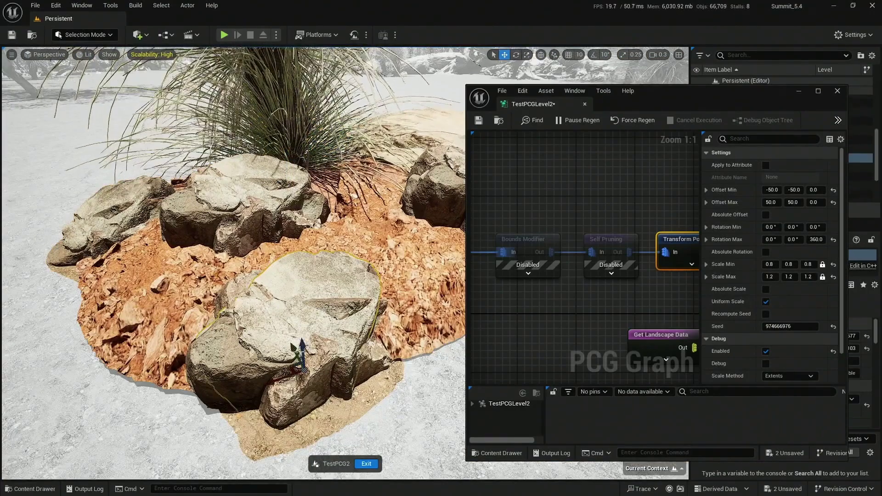
pyautogui.moveTo(278, 381); pyautogui.dragTo(362, 353)
pyautogui.hotkey('ctrl', 'z')
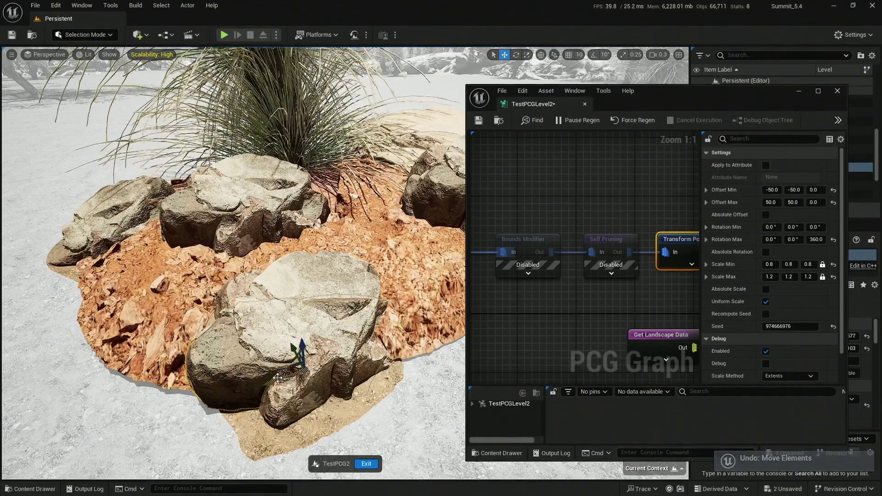
pyautogui.moveTo(278, 379)
pyautogui.mouseDown()
pyautogui.moveTo(380, 357)
pyautogui.moveTo(280, 378)
pyautogui.mouseUp()
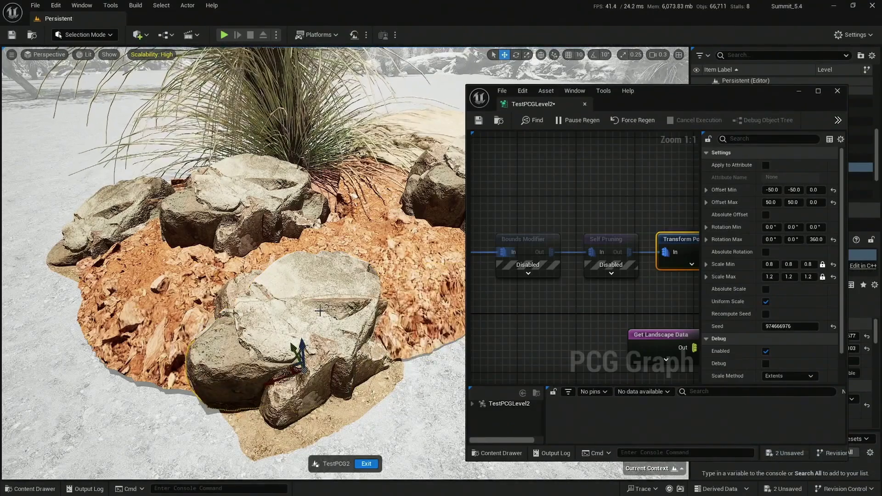
pyautogui.press('q')
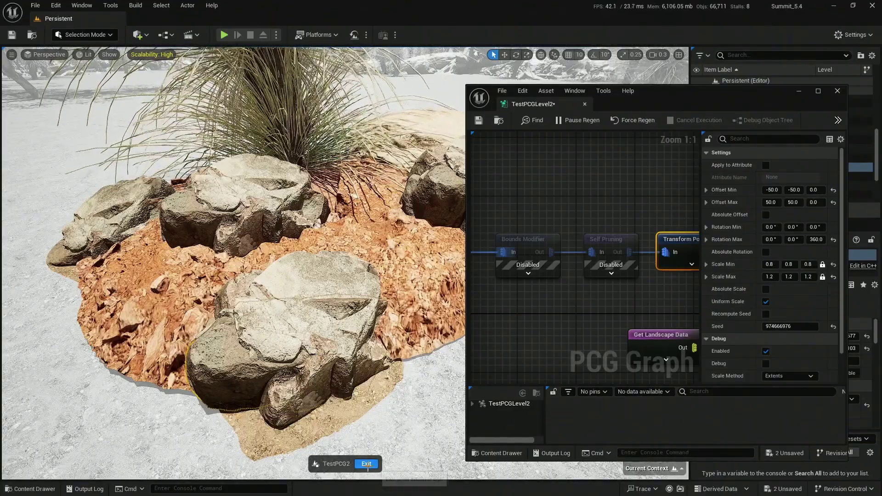
pyautogui.click(367, 463)
# - Examine the rocks of the original cluster and the PCG-spawned arrangement up close for broken-up or overlapping pieces
pyautogui.moveTo(345, 321); pyautogui.dragTo(345, 294, button='right')
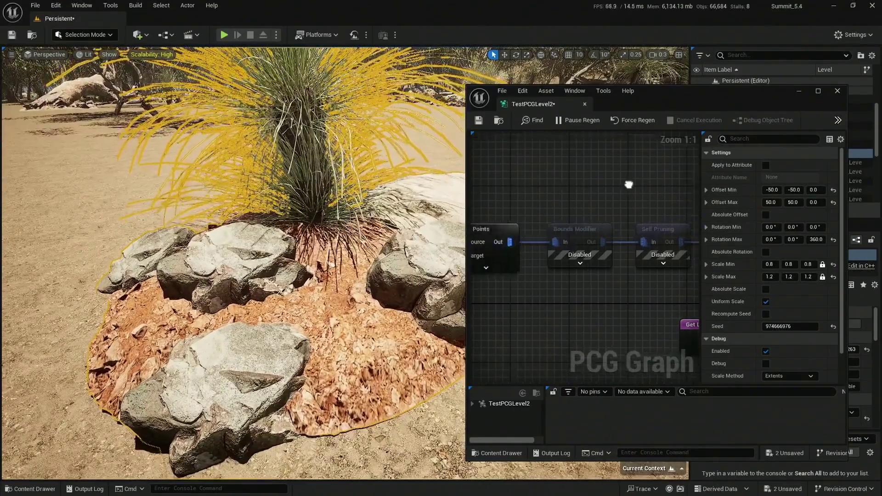
pyautogui.moveTo(655, 211); pyautogui.dragTo(646, 199, button='right')
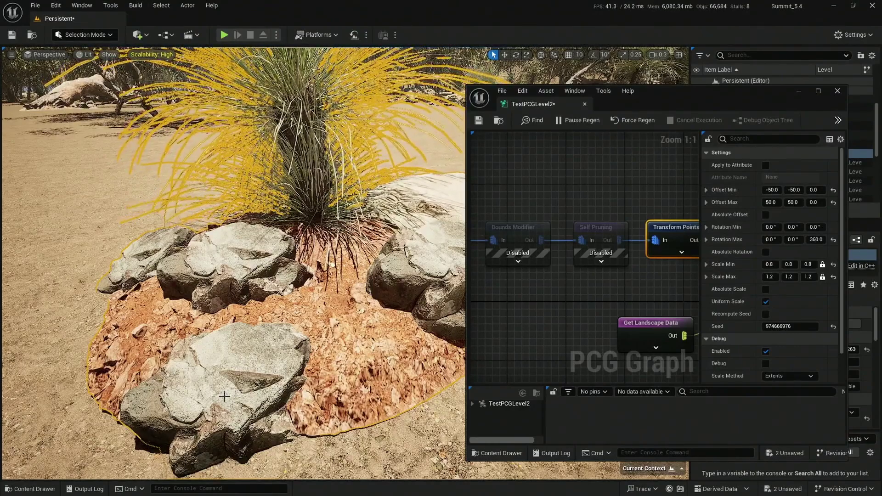
pyautogui.press('w')
pyautogui.moveTo(230, 397); pyautogui.dragTo(248, 391, button='right')
pyautogui.scroll(2, 230, 398)
pyautogui.press('d')
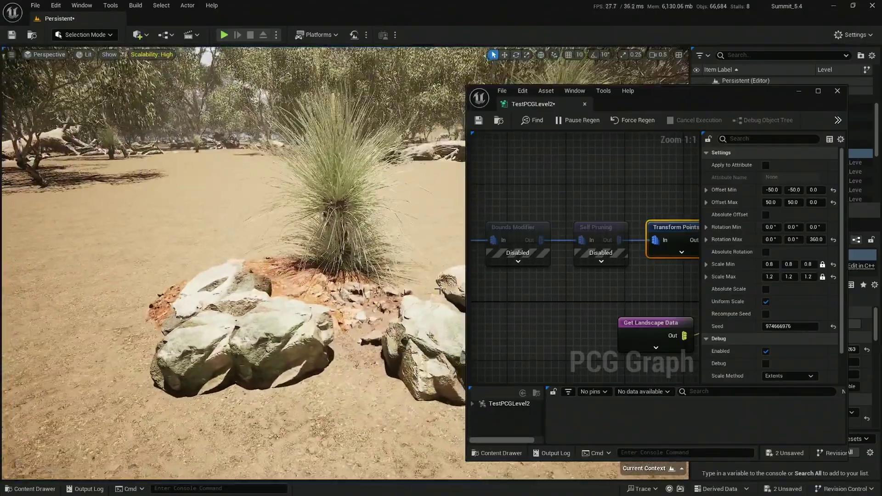
pyautogui.press('e')
pyautogui.moveTo(320, 345); pyautogui.dragTo(306, 409, button='right')
pyautogui.press('w')
pyautogui.scroll(-1, 321, 345)
pyautogui.moveTo(354, 342); pyautogui.dragTo(351, 285, button='right')
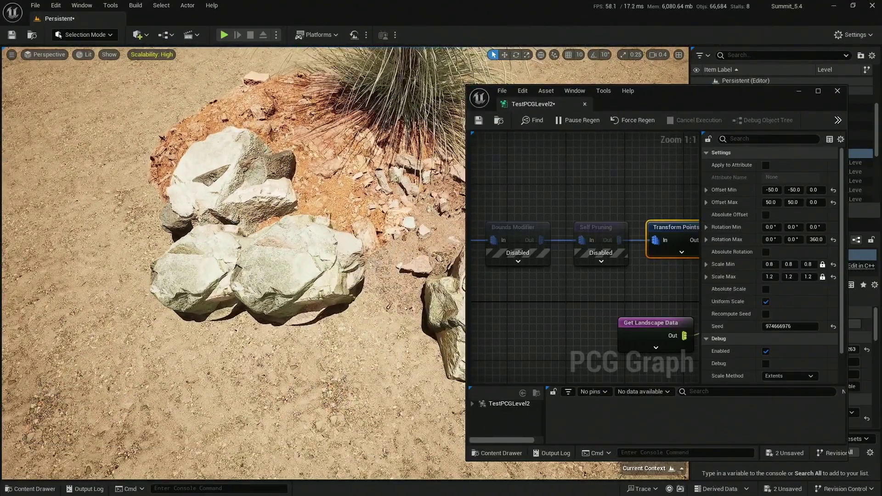
# - Examine the settings of the disabled Bounds Modifier node after Copy Points
pyautogui.moveTo(590, 204); pyautogui.dragTo(621, 211, button='right')
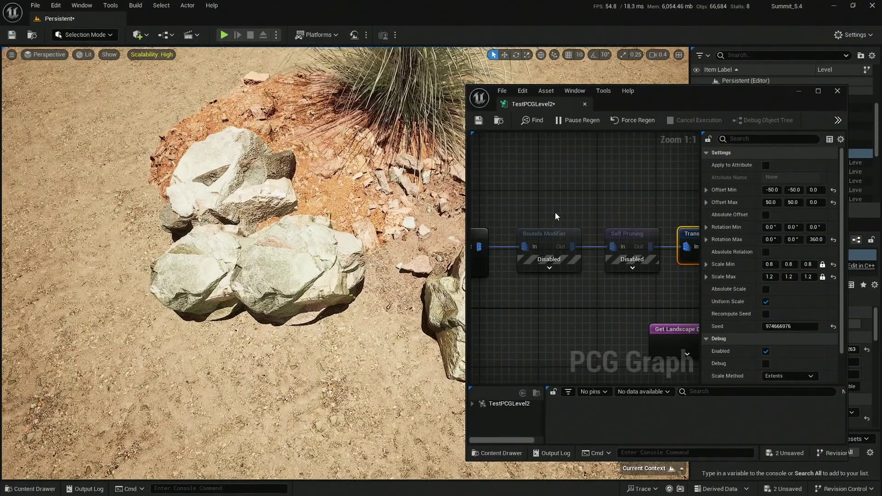
pyautogui.moveTo(559, 213); pyautogui.dragTo(599, 209, button='right')
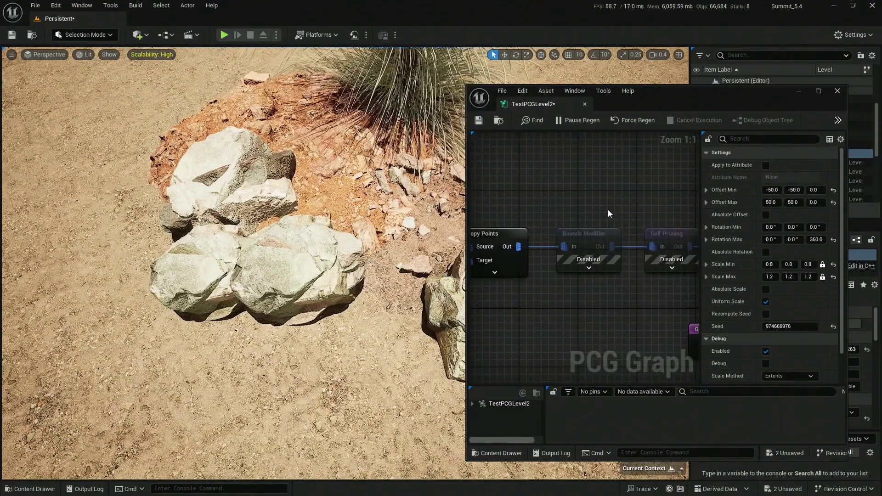
pyautogui.click(586, 240)
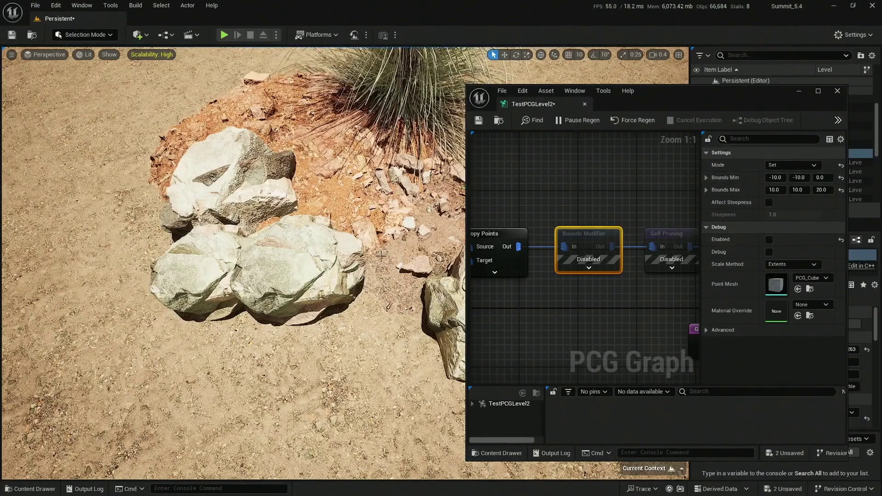
# - Turn on debug display for the Copy Points node
pyautogui.moveTo(382, 253); pyautogui.dragTo(350, 227, button='right')
pyautogui.moveTo(542, 303); pyautogui.dragTo(590, 271, button='right')
pyautogui.moveTo(479, 263); pyautogui.dragTo(517, 280, button='right')
pyautogui.click(579, 225)
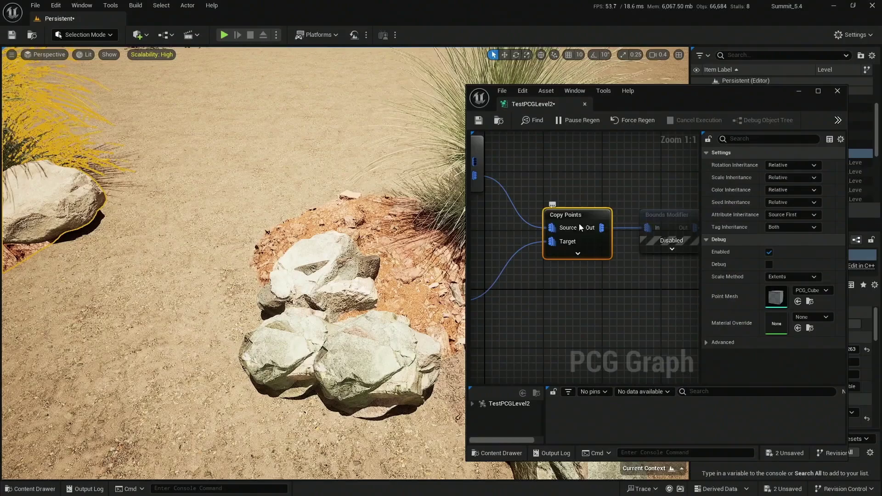
pyautogui.press('d')
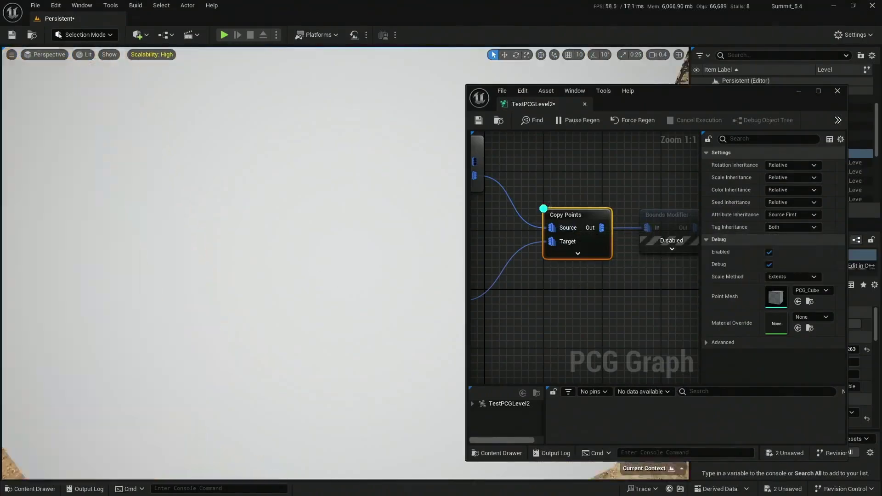
# - Inspect the debug volumes around the spawned arrangement from several angles and turn off debug display on Copy Points
pyautogui.press('s')
pyautogui.moveTo(344, 234); pyautogui.dragTo(285, 248, button='right')
pyautogui.scroll(2, 344, 235)
pyautogui.press('s')
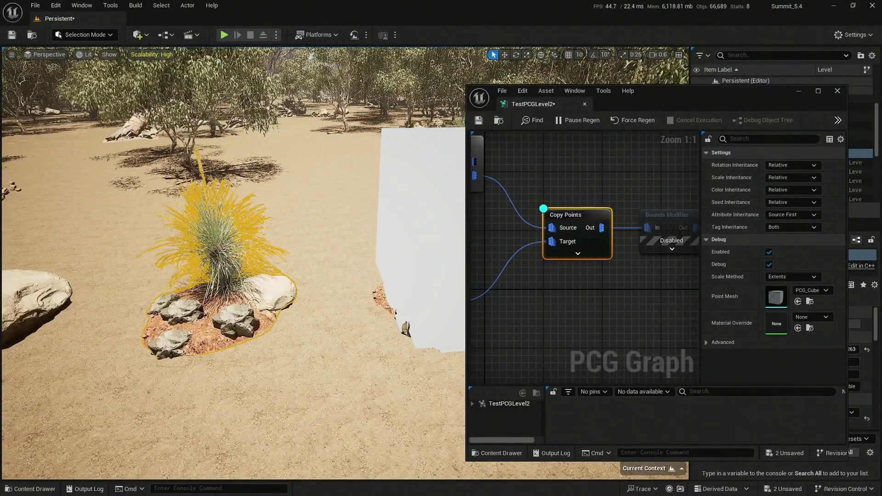
pyautogui.press('w')
pyautogui.moveTo(374, 240); pyautogui.dragTo(404, 241, button='right')
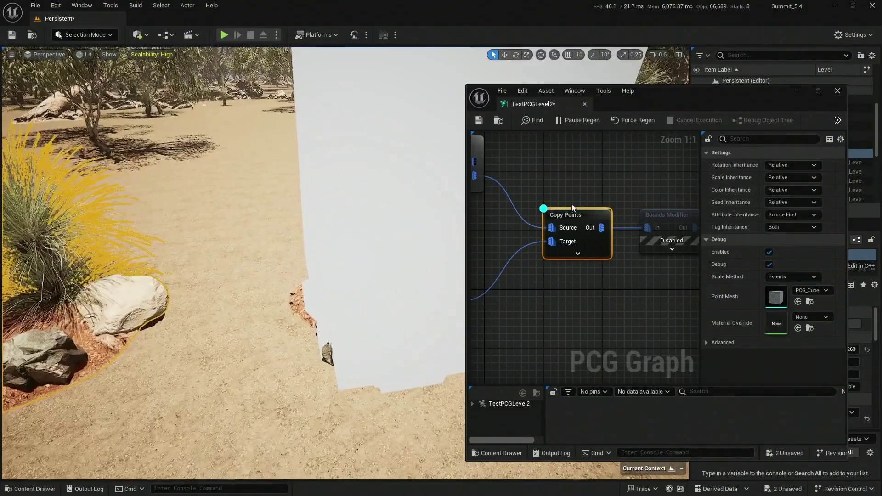
pyautogui.moveTo(376, 324)
pyautogui.mouseDown(button='right')
pyautogui.moveTo(385, 325)
pyautogui.moveTo(368, 328)
pyautogui.moveTo(379, 327)
pyautogui.mouseUp(button='right')
pyautogui.press('w')
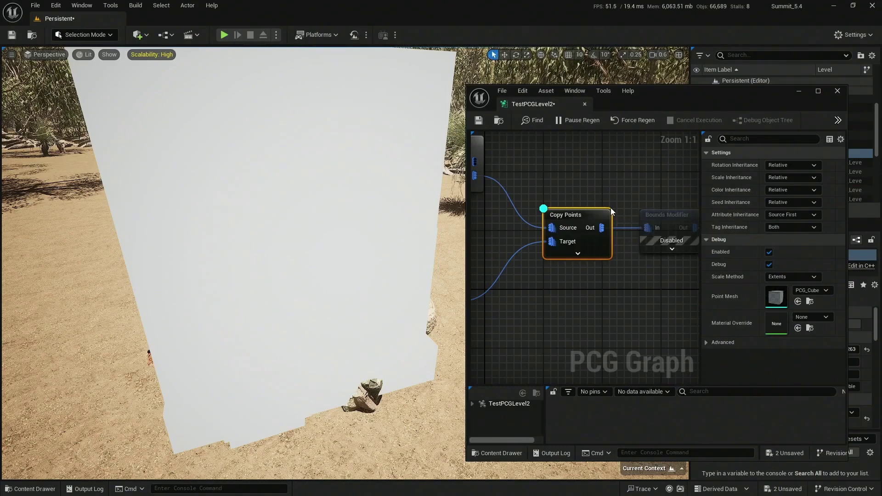
pyautogui.press('d')
# - Disable the Static Mesh Spawner node at the end of the graph
pyautogui.moveTo(599, 207); pyautogui.dragTo(475, 209, button='right')
pyautogui.moveTo(684, 209); pyautogui.dragTo(452, 208, button='right')
pyautogui.click(602, 225)
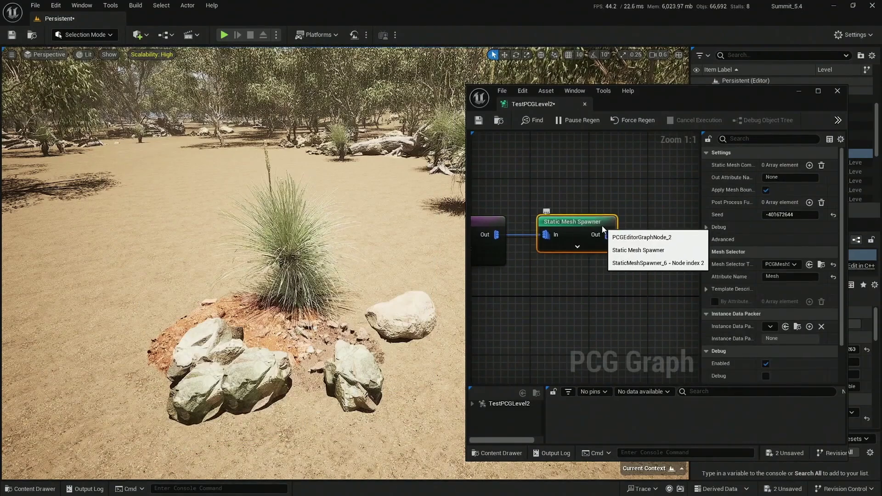
pyautogui.press('e')
# - Enable the Bounds Modifier node after Copy Points and display its debug volumes, viewing them from several angles
pyautogui.moveTo(513, 217); pyautogui.dragTo(680, 212, button='right')
pyautogui.moveTo(566, 207); pyautogui.dragTo(652, 192, button='right')
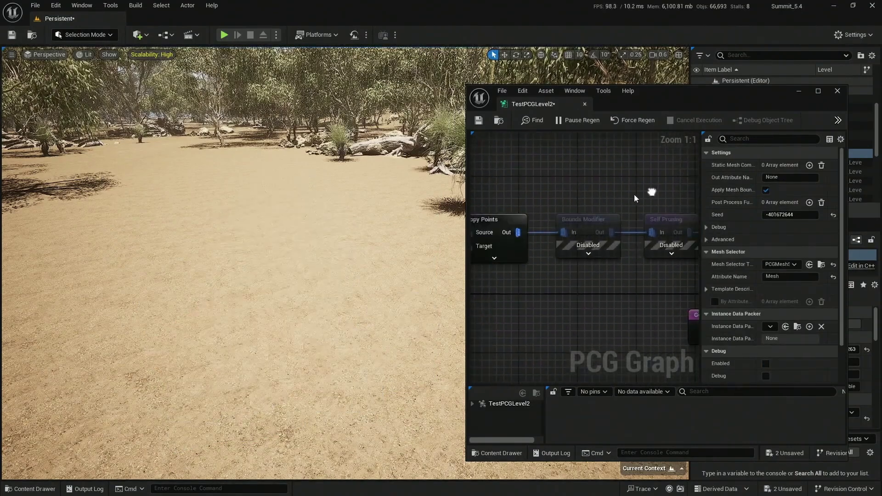
pyautogui.click(579, 221)
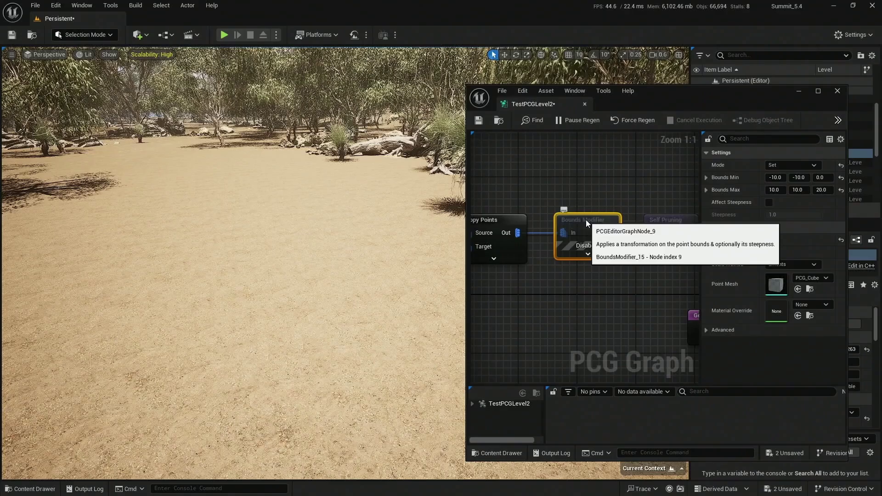
pyautogui.press('e')
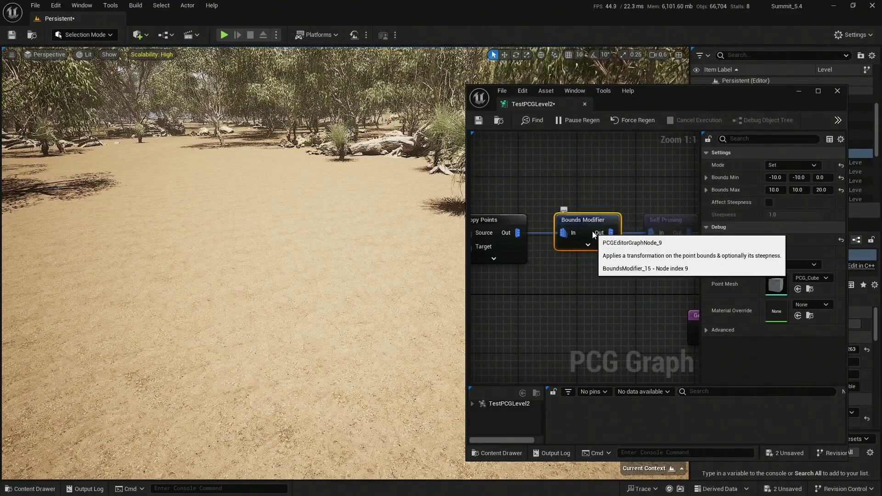
pyautogui.press('d')
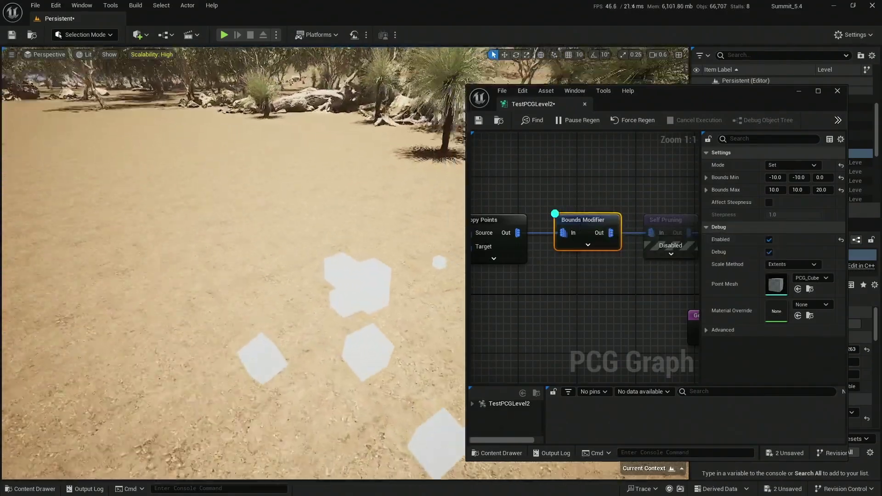
pyautogui.moveTo(179, 372); pyautogui.dragTo(207, 365, button='right')
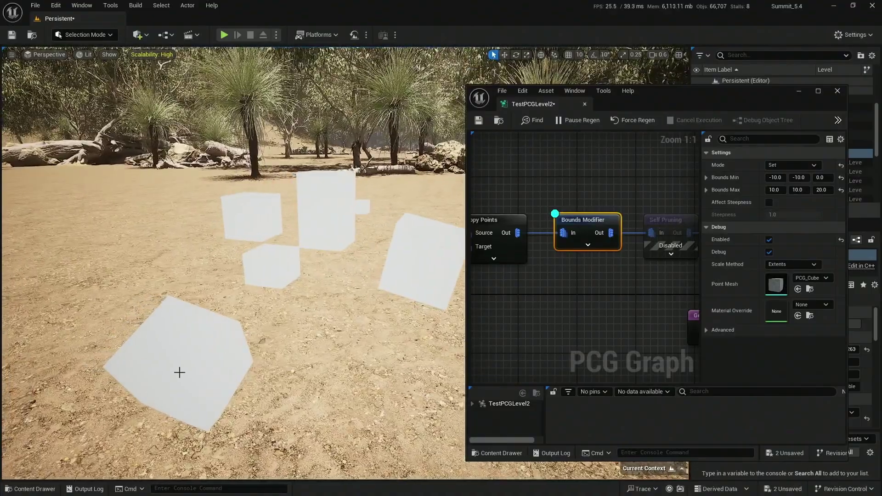
pyautogui.moveTo(269, 339); pyautogui.dragTo(271, 382, button='right')
pyautogui.scroll(-1, 268, 352)
pyautogui.moveTo(239, 238); pyautogui.dragTo(298, 294, button='right')
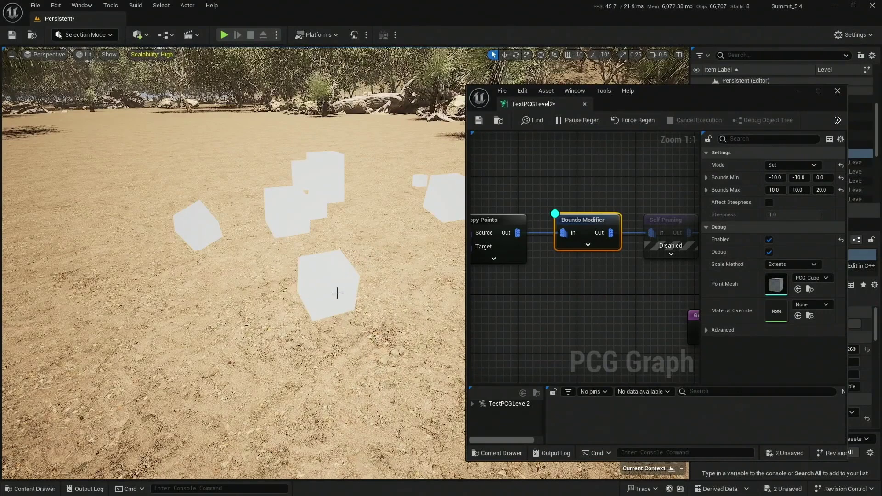
# - Enable the Self Pruning node and switch the debug display from Bounds Modifier to Self Pruning
pyautogui.moveTo(588, 293); pyautogui.dragTo(569, 270, button='right')
pyautogui.click(571, 232)
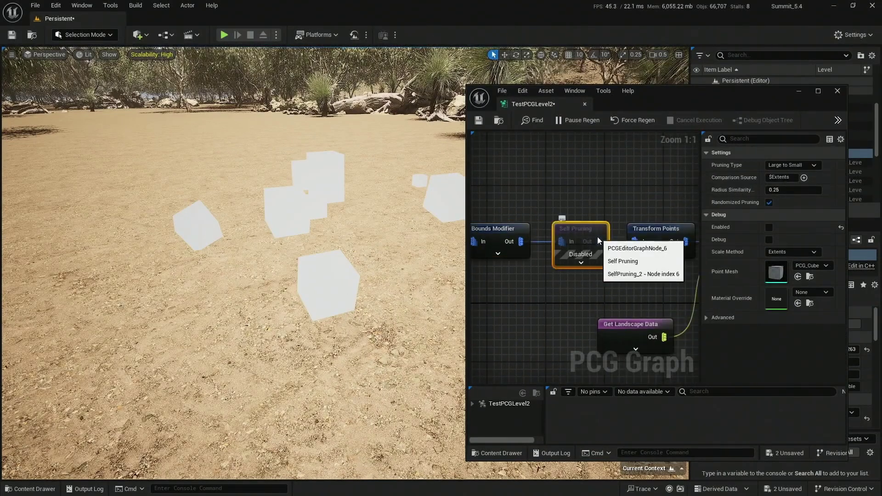
pyautogui.press('e')
pyautogui.moveTo(526, 192); pyautogui.dragTo(563, 196, button='right')
pyautogui.click(525, 233)
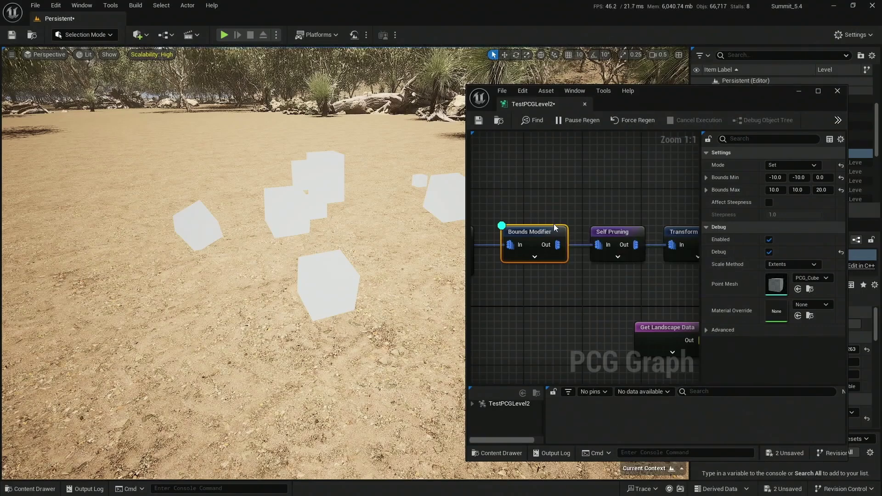
pyautogui.click(612, 233)
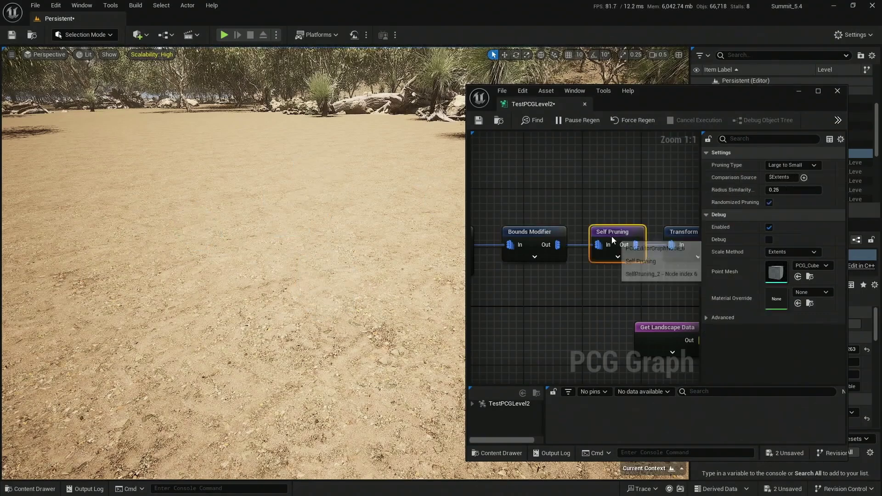
pyautogui.moveTo(340, 274); pyautogui.dragTo(238, 293, button='right')
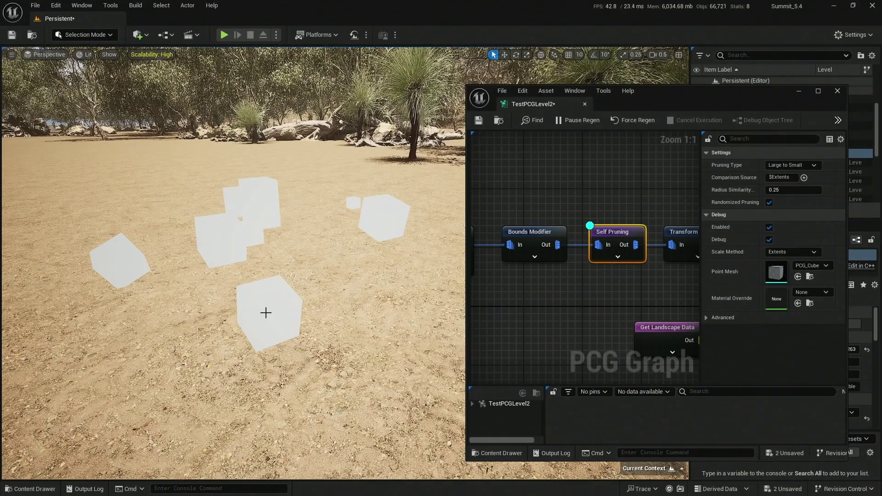
# - Turn off debug display on Self Pruning and re-enable the Static Mesh Spawner node at the end of the graph
pyautogui.moveTo(622, 265); pyautogui.dragTo(573, 274, button='right')
pyautogui.moveTo(579, 201); pyautogui.dragTo(557, 239)
pyautogui.press('d')
pyautogui.moveTo(640, 289); pyautogui.dragTo(483, 288, button='right')
pyautogui.moveTo(613, 256); pyautogui.dragTo(474, 266, button='right')
pyautogui.moveTo(623, 226); pyautogui.dragTo(583, 265)
pyautogui.press('e')
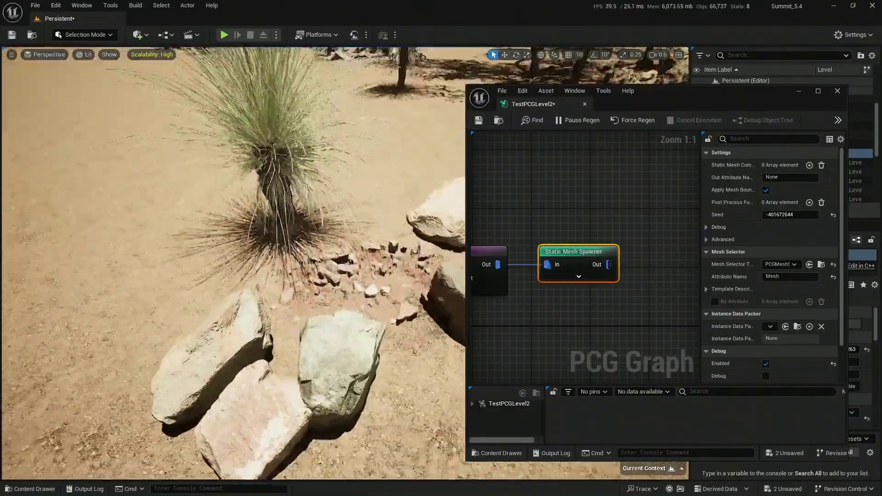
# - Examine the spawned plant and rocks up close and compare them with the original arrangement
pyautogui.press('s')
pyautogui.scroll(1, 298, 293)
pyautogui.moveTo(298, 293); pyautogui.dragTo(273, 293, button='right')
pyautogui.press('w')
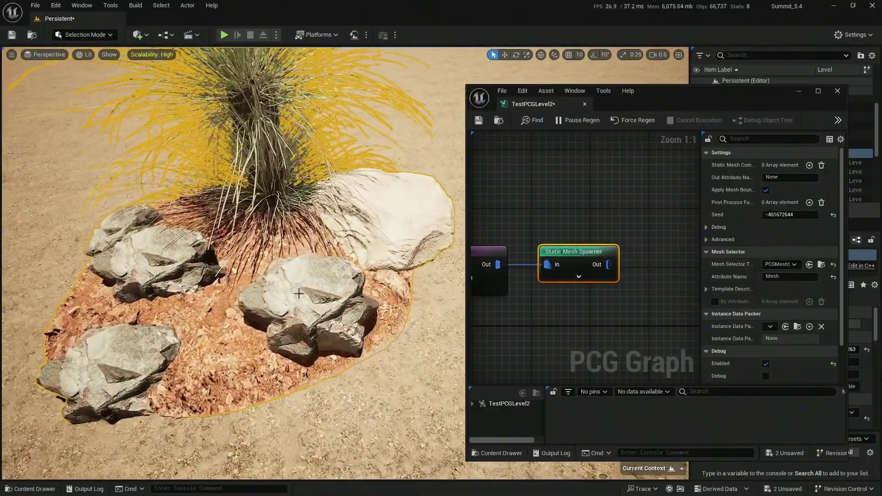
pyautogui.press('w')
pyautogui.scroll(1, 333, 297)
pyautogui.moveTo(333, 297)
pyautogui.mouseDown(button='right')
pyautogui.moveTo(338, 291)
pyautogui.moveTo(340, 303)
pyautogui.mouseUp(button='right')
# - Select the spawned arrangement and move it across the ground to generate new variations
pyautogui.click(332, 296)
pyautogui.press('w')
pyautogui.moveTo(261, 228); pyautogui.dragTo(257, 225)
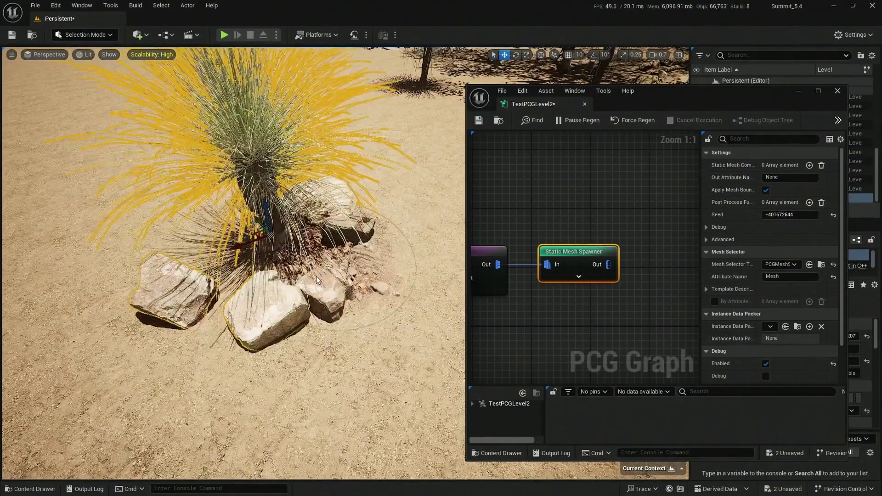
pyautogui.moveTo(233, 303); pyautogui.dragTo(233, 303, button='right')
pyautogui.moveTo(585, 318); pyautogui.dragTo(685, 295, button='right')
pyautogui.scroll(-2, 685, 294)
pyautogui.moveTo(571, 295); pyautogui.dragTo(640, 290, button='right')
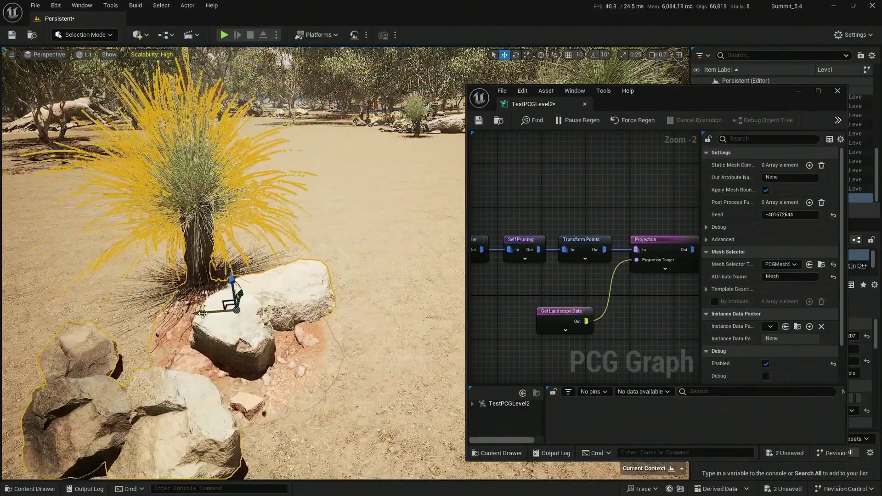
pyautogui.keyDown('alt'); pyautogui.moveTo(203, 313); pyautogui.dragTo(261, 305); pyautogui.keyUp('alt')
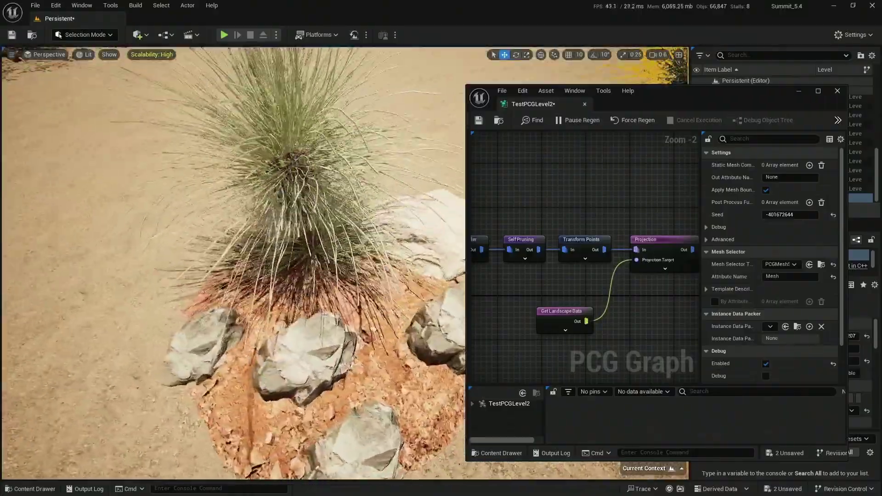
# - Inspect how the spawned arrangement sits on the ground from below and above, and compare it with the original
pyautogui.moveTo(332, 202); pyautogui.dragTo(391, 165, button='right')
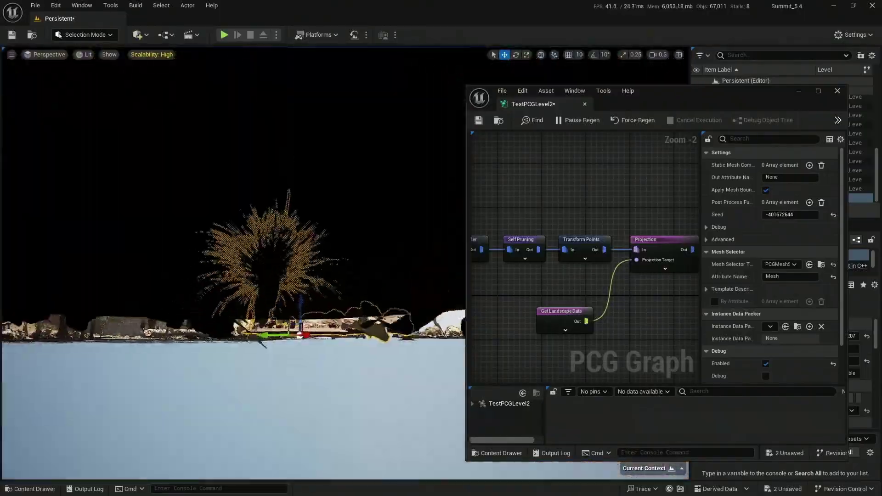
pyautogui.scroll(1, 275, 280)
pyautogui.moveTo(276, 262); pyautogui.dragTo(275, 303, button='right')
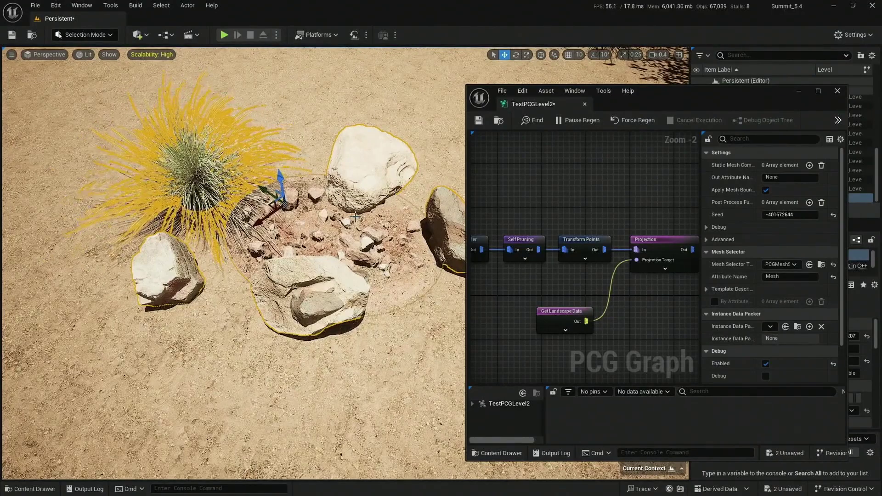
pyautogui.moveTo(355, 216); pyautogui.dragTo(280, 170, button='right')
pyautogui.scroll(1, 355, 217)
pyautogui.press('w')
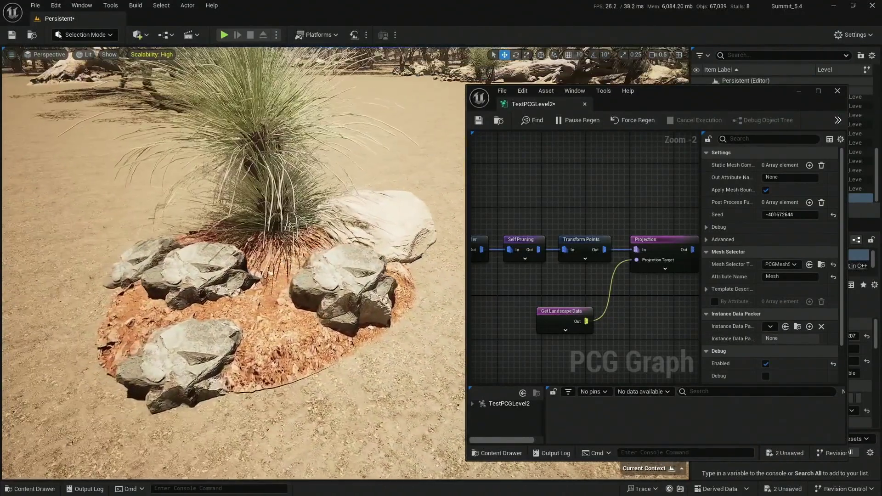
pyautogui.moveTo(259, 199); pyautogui.dragTo(345, 225, button='right')
pyautogui.press('w')
pyautogui.scroll(1, 259, 199)
pyautogui.press('s')
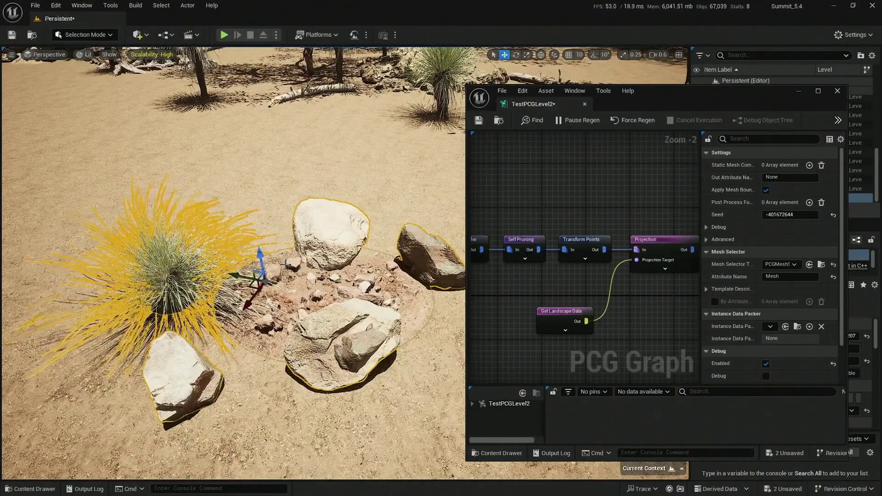
# - Move the spawned arrangement to another spot and bring up the Create Points Grid and Copy Points section of the graph
pyautogui.moveTo(237, 274); pyautogui.dragTo(264, 278)
pyautogui.press('s')
pyautogui.moveTo(264, 278); pyautogui.dragTo(212, 252, button='right')
pyautogui.moveTo(534, 282); pyautogui.dragTo(664, 298, button='right')
pyautogui.scroll(-3, 642, 288)
pyautogui.scroll(2, 586, 302)
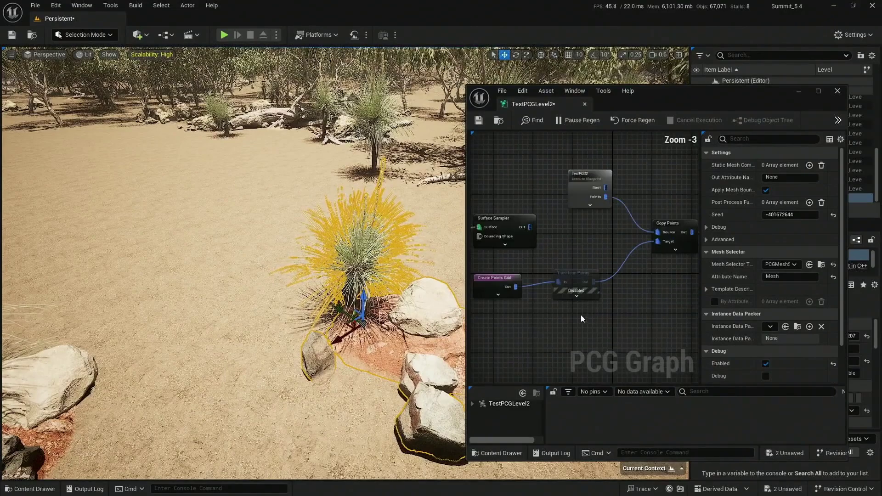
# - Duplicate the spawned arrangement three times, placing the copies close together as a cluster
pyautogui.moveTo(317, 337)
pyautogui.mouseDown(button='right')
pyautogui.moveTo(294, 337)
pyautogui.moveTo(323, 340)
pyautogui.moveTo(317, 337)
pyautogui.mouseUp(button='right')
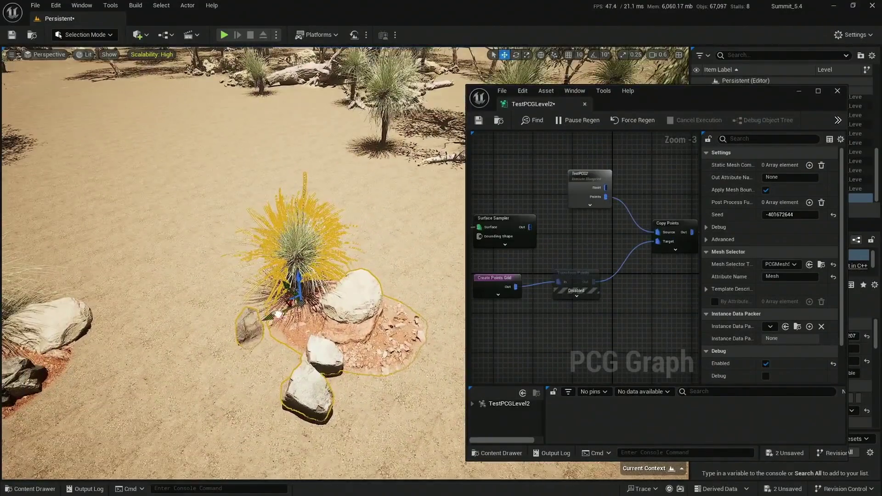
pyautogui.keyDown('alt'); pyautogui.moveTo(278, 315); pyautogui.dragTo(232, 244); pyautogui.keyUp('alt')
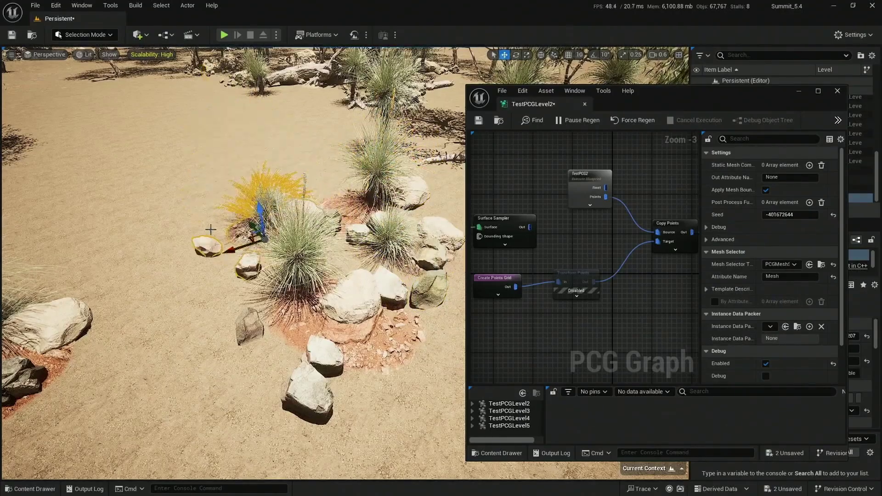
pyautogui.scroll(1, 231, 245)
pyautogui.moveTo(231, 245); pyautogui.dragTo(243, 266, button='right')
pyautogui.moveTo(312, 367); pyautogui.dragTo(297, 369, button='right')
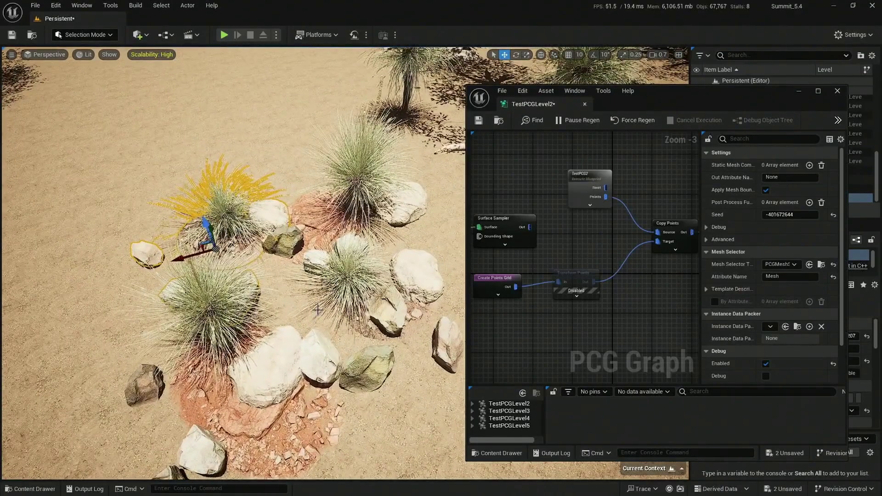
# - Enable the Transform Points node between Create Points Grid and Copy Points
pyautogui.scroll(3, 575, 321)
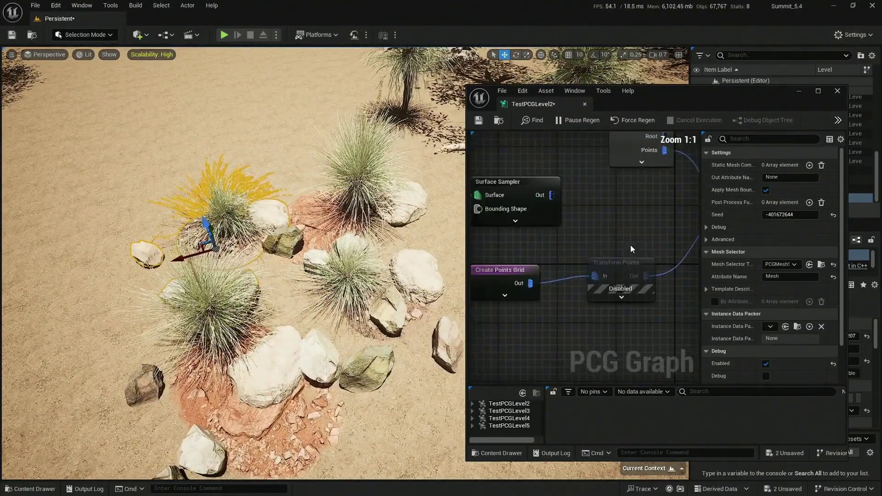
pyautogui.moveTo(505, 331); pyautogui.dragTo(559, 322, button='right')
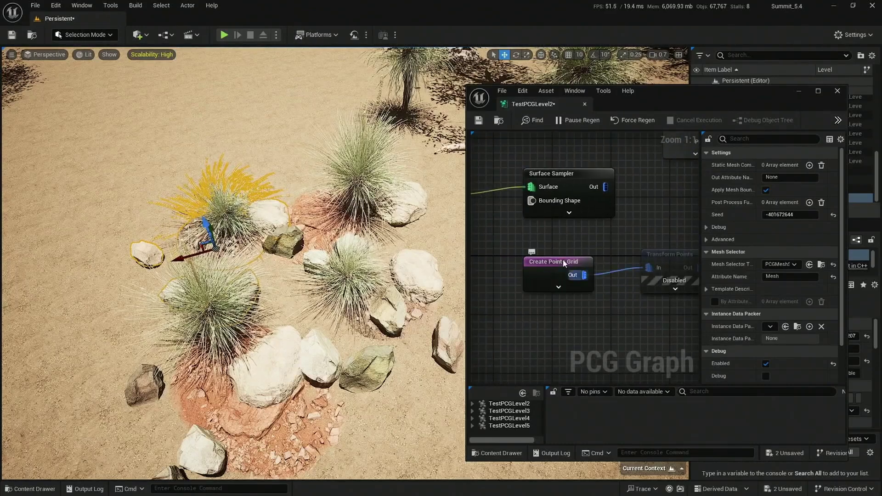
pyautogui.moveTo(635, 318); pyautogui.dragTo(538, 320, button='right')
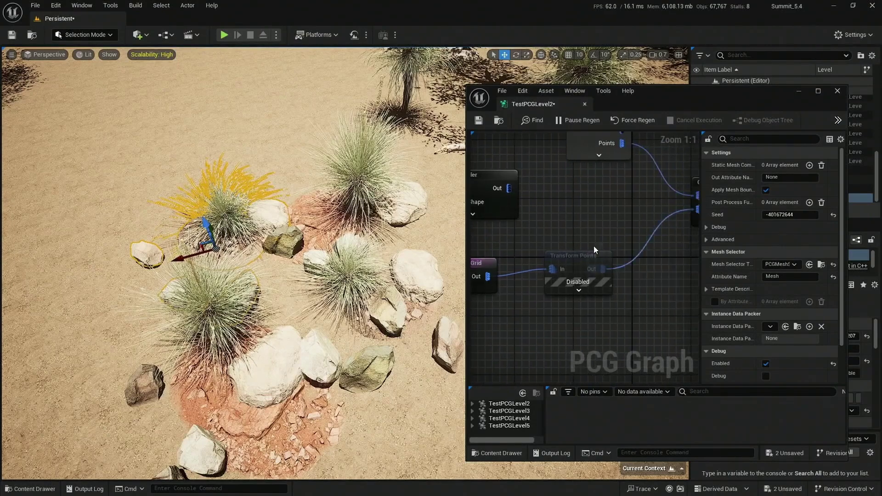
pyautogui.click(580, 271)
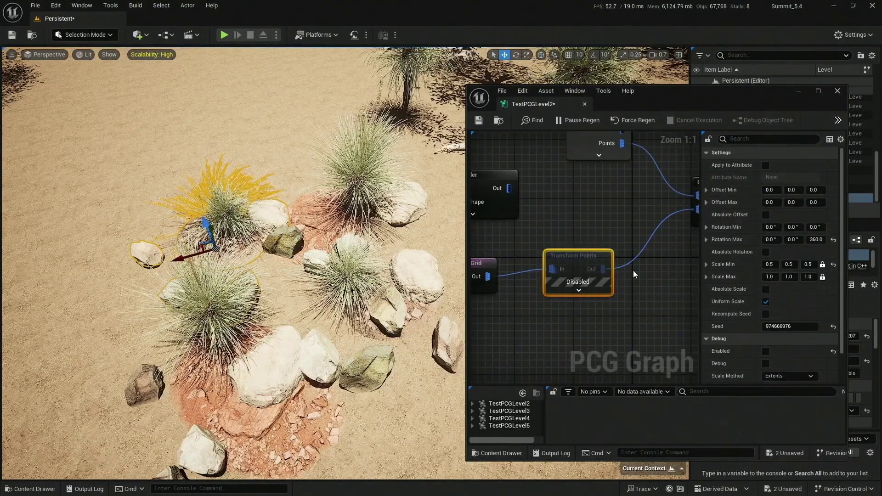
pyautogui.press('e')
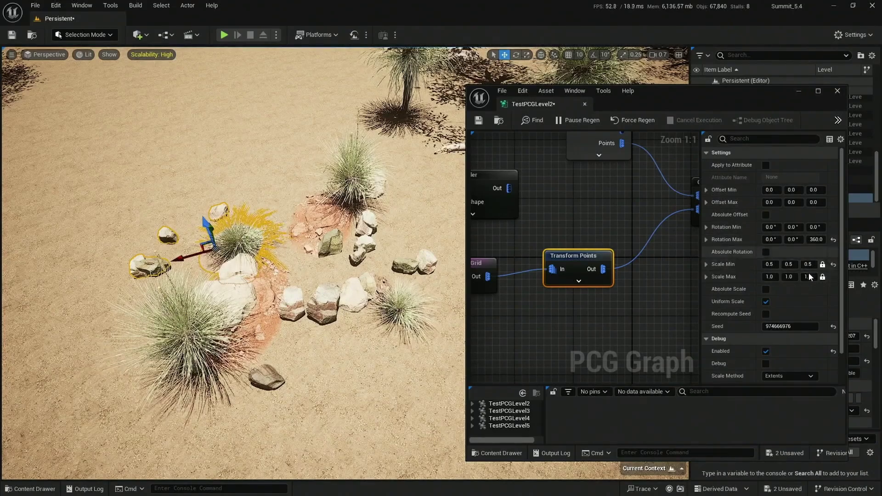
# - Move the selected arrangement closer to its neighbours in the cluster
pyautogui.press('a')
pyautogui.moveTo(235, 264); pyautogui.dragTo(368, 265, button='right')
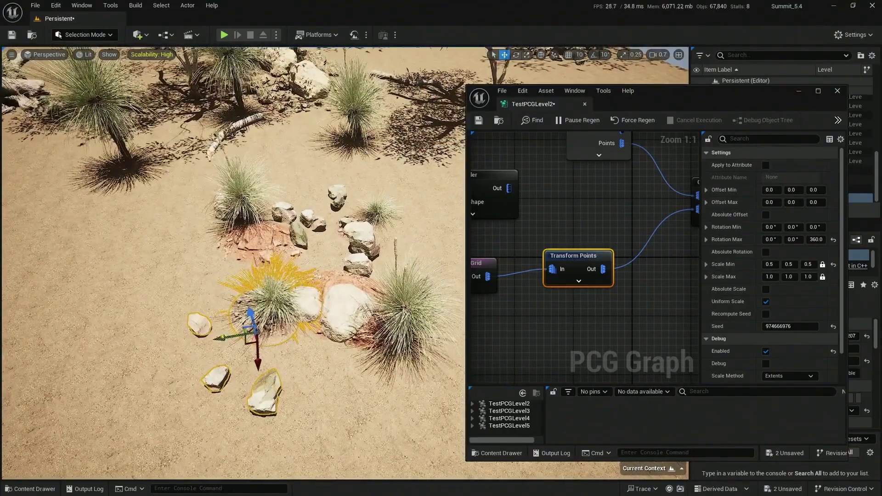
pyautogui.moveTo(229, 338); pyautogui.dragTo(219, 305)
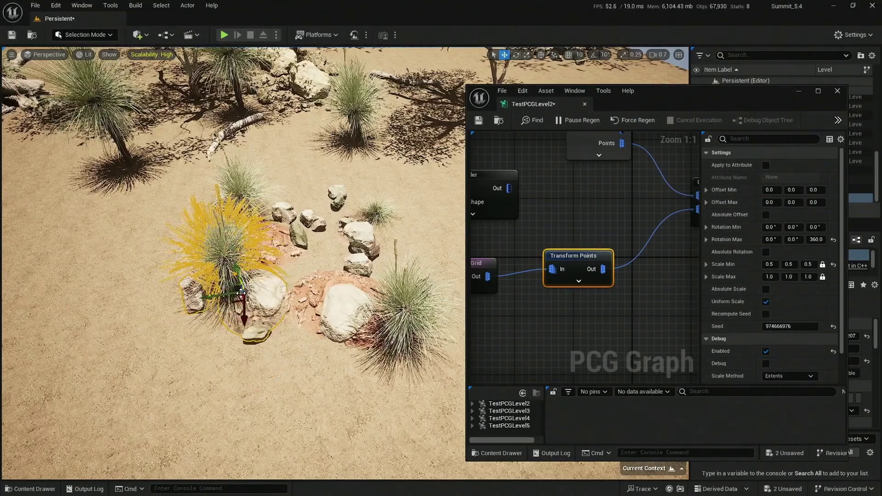
pyautogui.moveTo(291, 271); pyautogui.dragTo(234, 271, button='right')
# - Review the pruning and transform nodes in the graph and inspect the varied arrangements in the cluster up close
pyautogui.moveTo(671, 260); pyautogui.dragTo(418, 302, button='right')
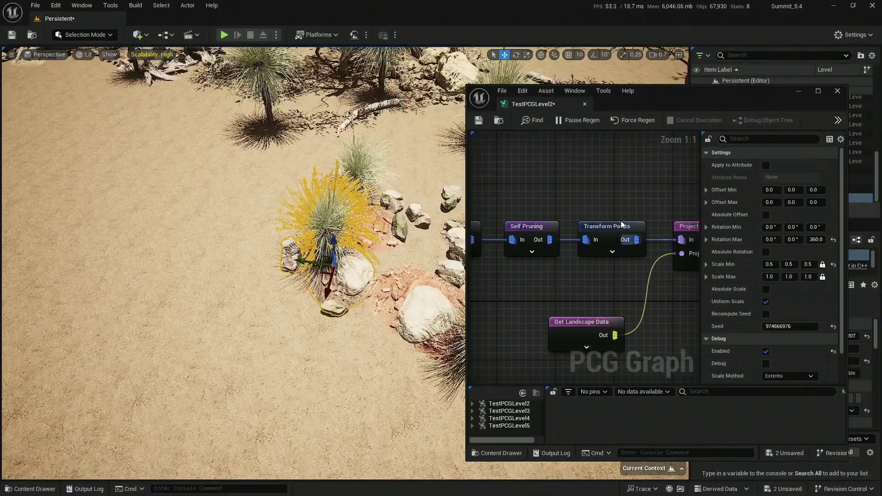
pyautogui.moveTo(360, 266); pyautogui.dragTo(396, 266, button='right')
pyautogui.moveTo(353, 239); pyautogui.dragTo(294, 243, button='right')
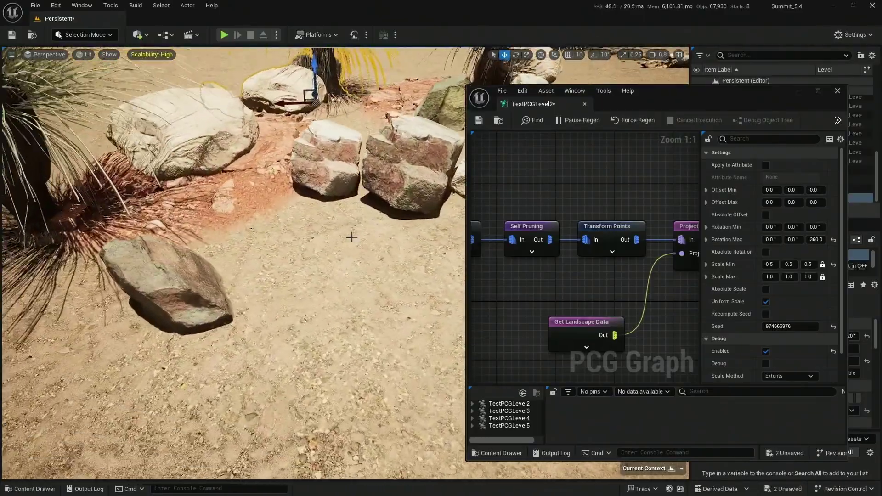
pyautogui.scroll(1, 352, 238)
pyautogui.moveTo(352, 238); pyautogui.dragTo(280, 271, button='right')
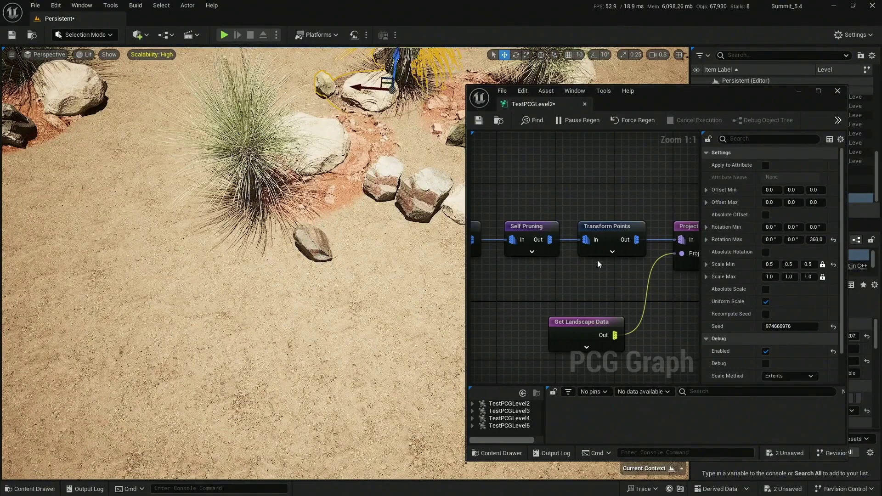
pyautogui.moveTo(475, 262); pyautogui.dragTo(631, 226, button='right')
pyautogui.moveTo(551, 278); pyautogui.dragTo(642, 283, button='right')
pyautogui.moveTo(552, 278); pyautogui.dragTo(679, 275, button='right')
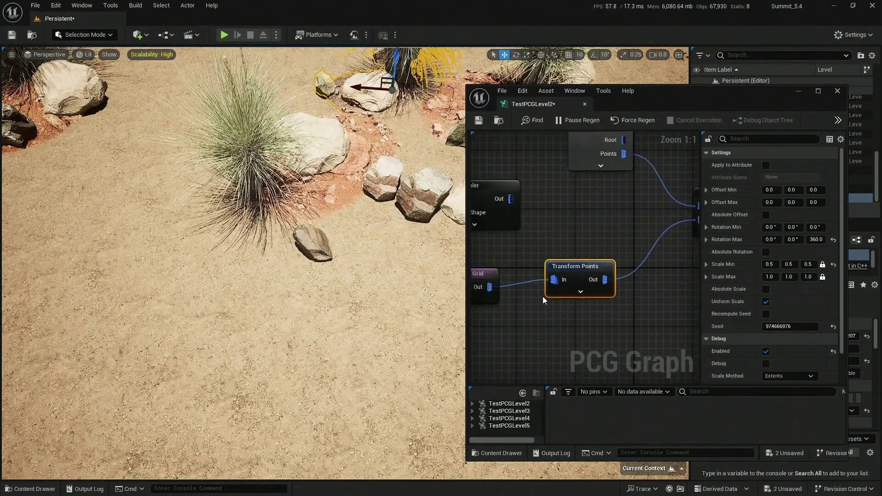
pyautogui.moveTo(585, 249); pyautogui.dragTo(611, 248, button='right')
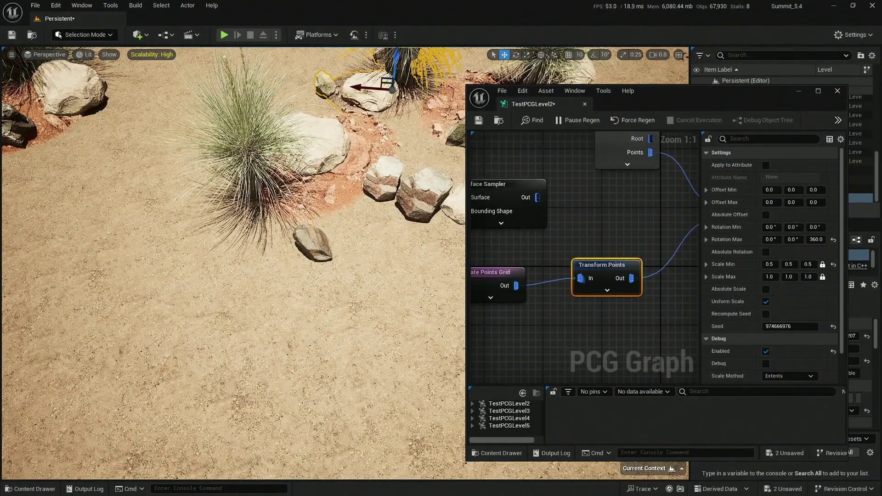
# - Delete the three duplicated arrangements from the cluster, keeping only the original TestPCGLevel2 volume
pyautogui.moveTo(322, 276); pyautogui.dragTo(359, 172, button='right')
pyautogui.press('s')
pyautogui.moveTo(362, 318); pyautogui.dragTo(363, 319, button='right')
pyautogui.press('s')
pyautogui.press('a')
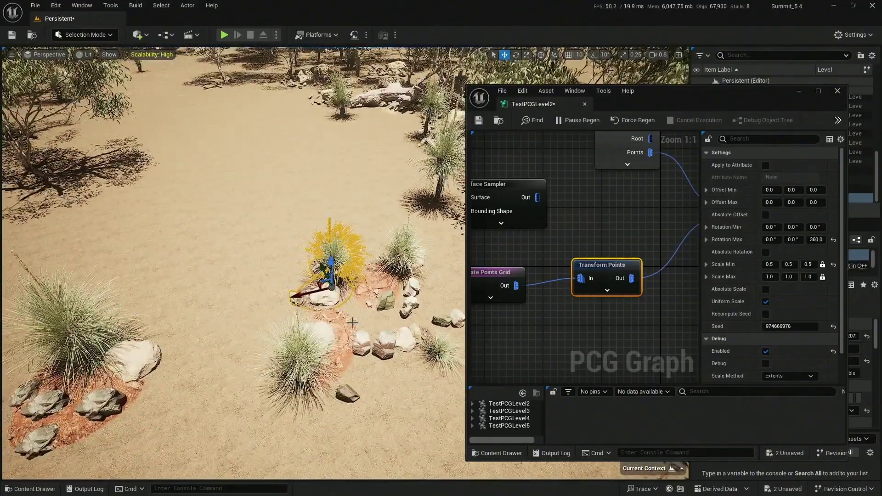
pyautogui.moveTo(364, 319)
pyautogui.mouseDown(button='right')
pyautogui.moveTo(387, 314)
pyautogui.moveTo(373, 307)
pyautogui.mouseUp(button='right')
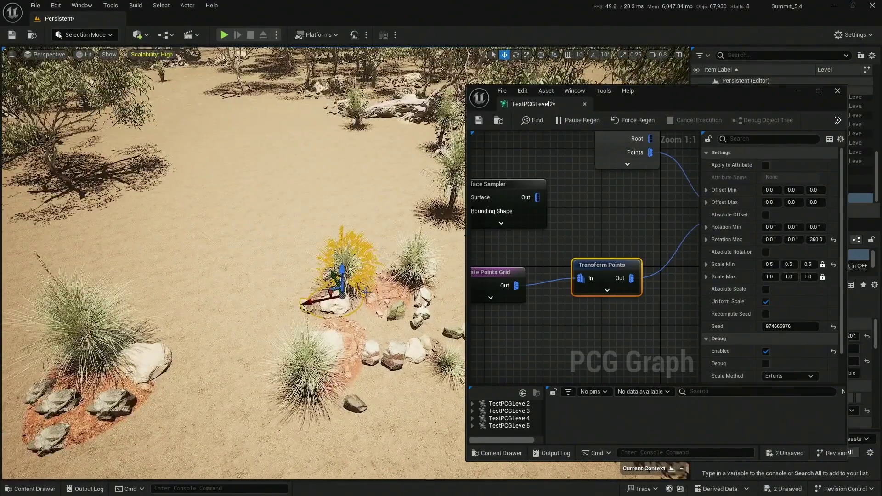
pyautogui.press('Delete')
pyautogui.click(405, 302)
pyautogui.press('Delete')
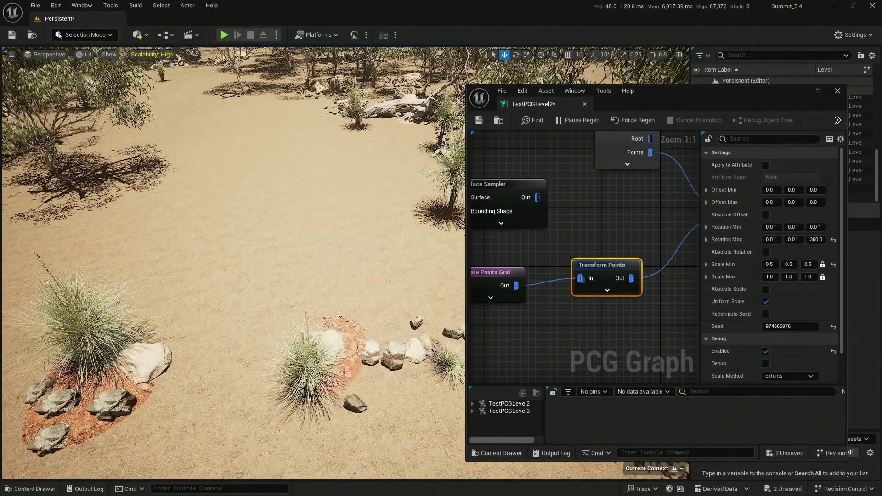
pyautogui.click(434, 357)
pyautogui.moveTo(460, 336); pyautogui.dragTo(346, 356)
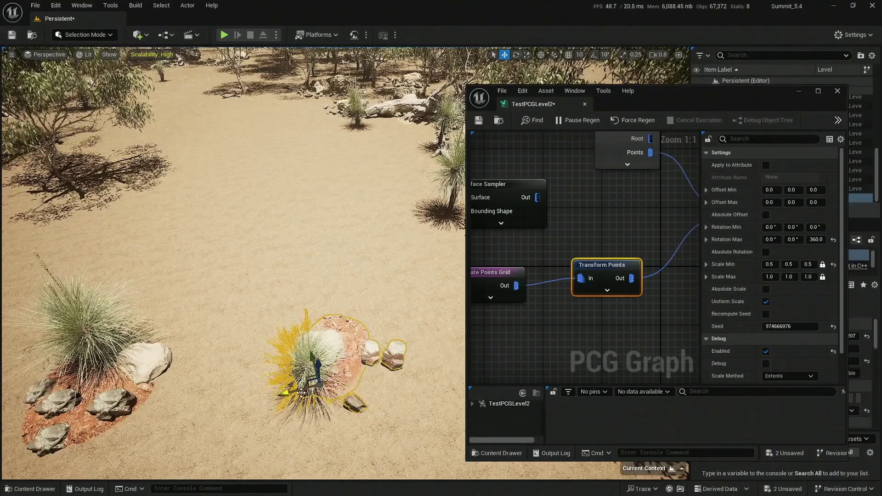
# - Move the source TestPCG2 level instance away from the spawned arrangement, towards the large rock and trees
pyautogui.click(129, 365)
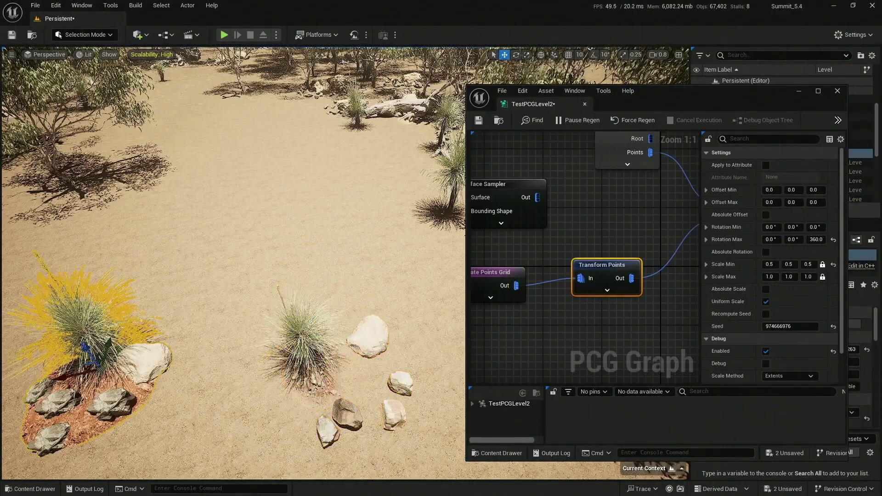
pyautogui.press('f')
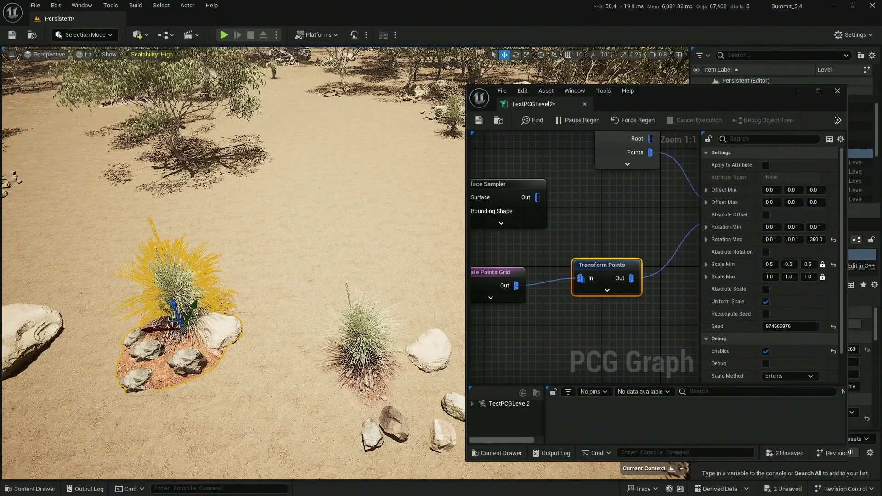
pyautogui.moveTo(162, 327); pyautogui.dragTo(174, 229)
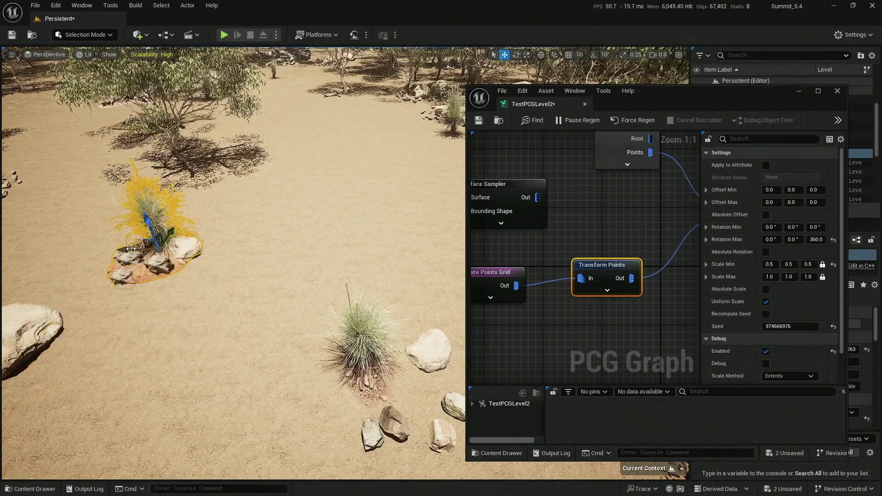
pyautogui.moveTo(129, 251); pyautogui.dragTo(17, 250)
pyautogui.press('s')
pyautogui.moveTo(203, 273); pyautogui.dragTo(232, 253, button='right')
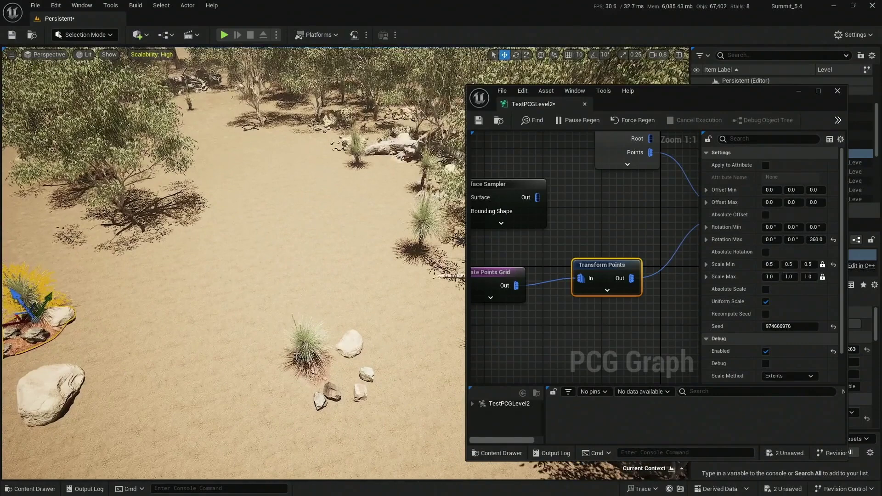
# - Disconnect Transform Points from Copy Points and connect the Surface Sampler's output to the Copy Points target instead
pyautogui.click(309, 351)
pyautogui.moveTo(598, 223); pyautogui.dragTo(425, 228, button='right')
pyautogui.moveTo(490, 237); pyautogui.dragTo(653, 248)
pyautogui.click(642, 292)
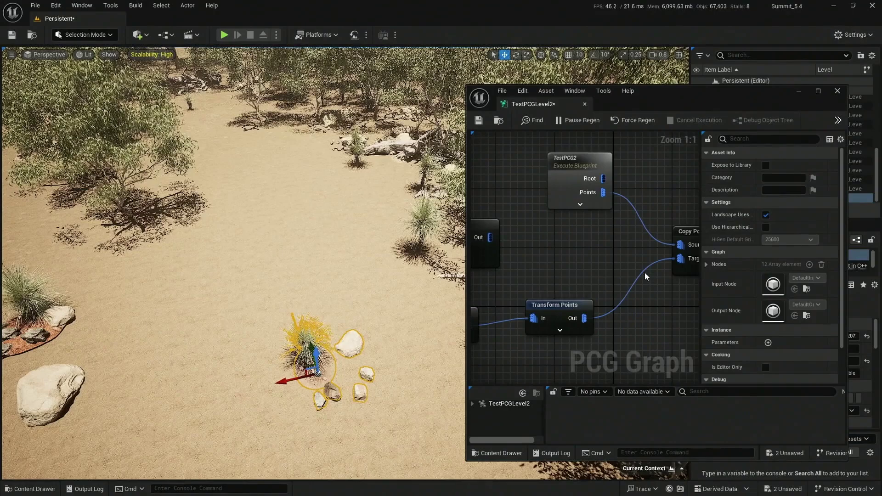
pyautogui.keyDown('alt'); pyautogui.click(639, 278); pyautogui.keyUp('alt')
pyautogui.moveTo(489, 237); pyautogui.dragTo(680, 258)
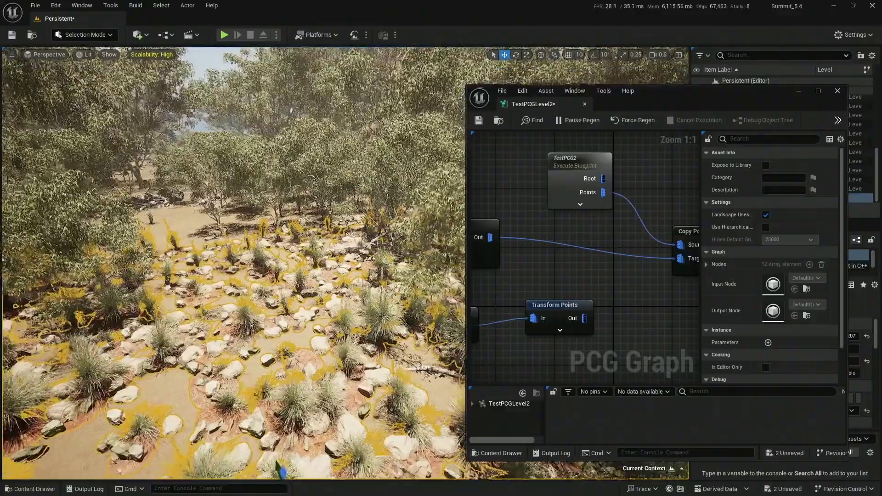
# - Hide both InstancedFoliageActor2 actors in the level so their trees do not cover the spawned area
pyautogui.press('s')
pyautogui.moveTo(239, 258)
pyautogui.mouseDown(button='right')
pyautogui.moveTo(237, 327)
pyautogui.moveTo(248, 267)
pyautogui.moveTo(230, 244)
pyautogui.mouseUp(button='right')
pyautogui.scroll(3, 239, 321)
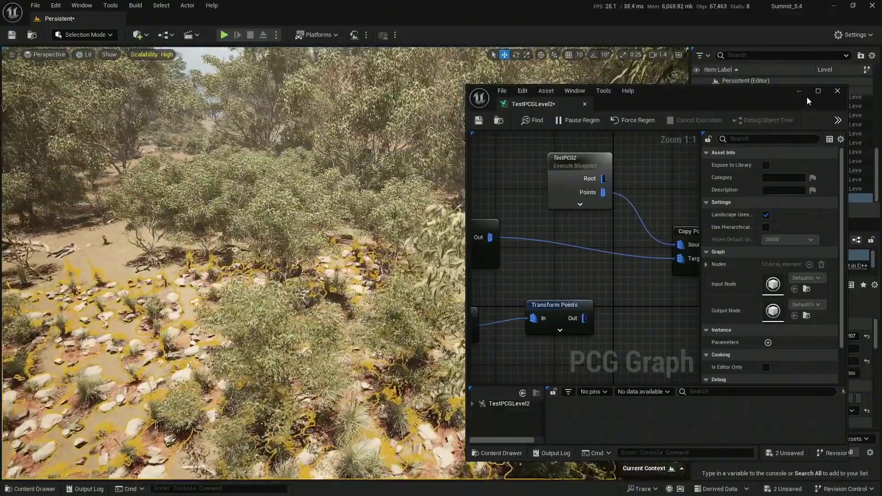
pyautogui.moveTo(748, 104); pyautogui.dragTo(565, 347)
pyautogui.scroll(3, 788, 154)
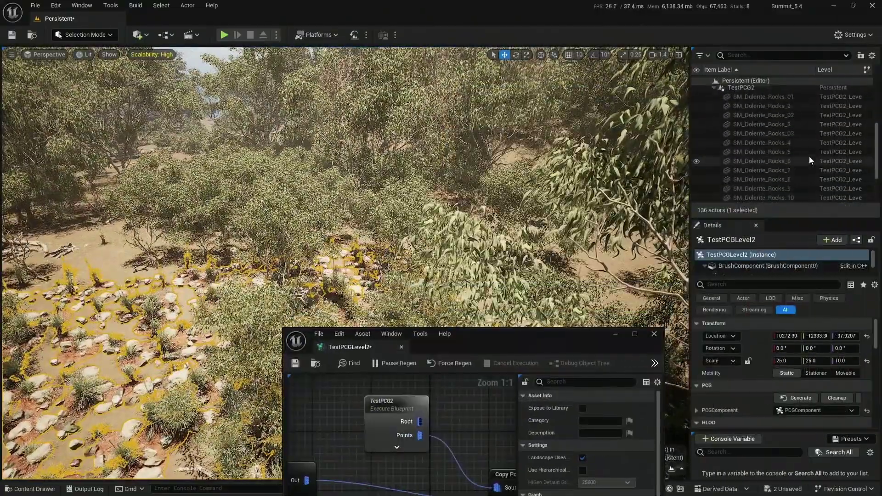
pyautogui.moveTo(874, 149); pyautogui.dragTo(873, 94)
pyautogui.keyDown('shift'); pyautogui.click(710, 80); pyautogui.keyUp('shift')
pyautogui.click(710, 80)
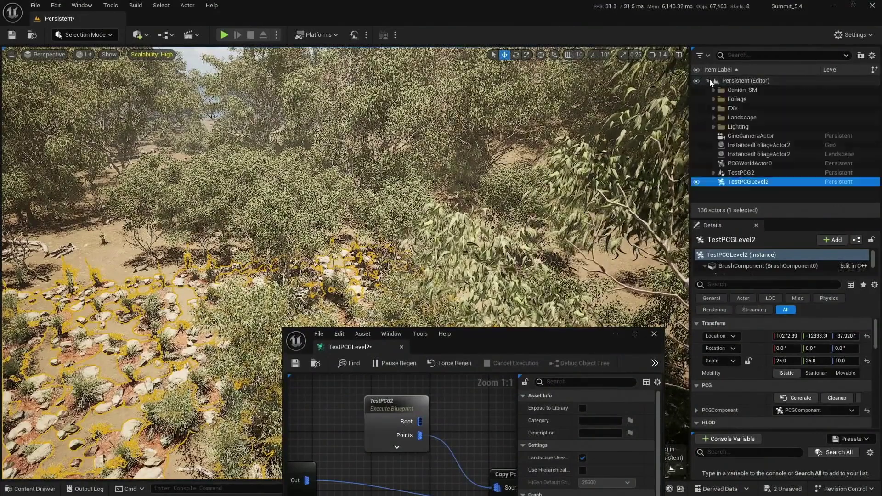
pyautogui.click(696, 154)
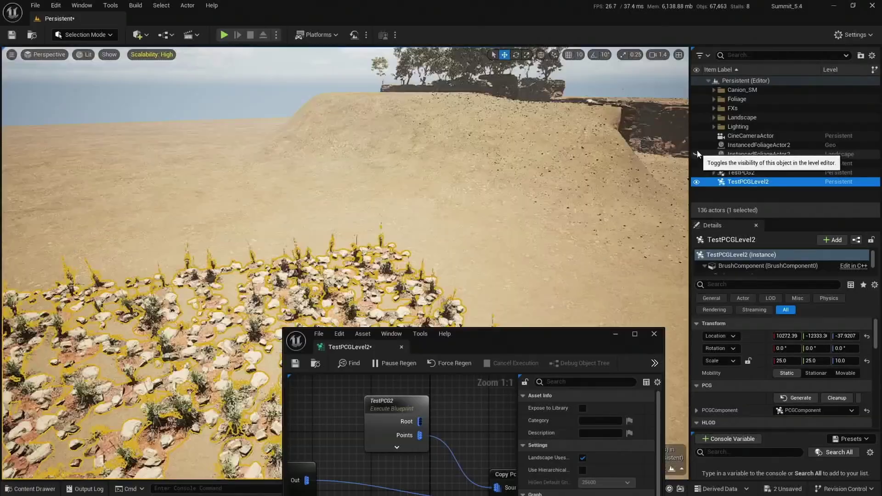
pyautogui.click(696, 145)
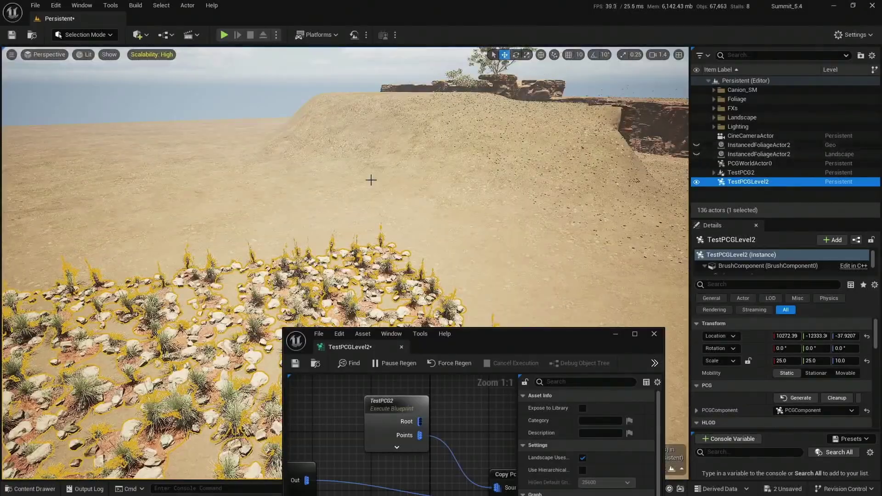
# - Examine the distribution of the rock-and-plant arrangements across the volume, from above and up close
pyautogui.moveTo(370, 181); pyautogui.dragTo(312, 260, button='right')
pyautogui.scroll(3, 370, 229)
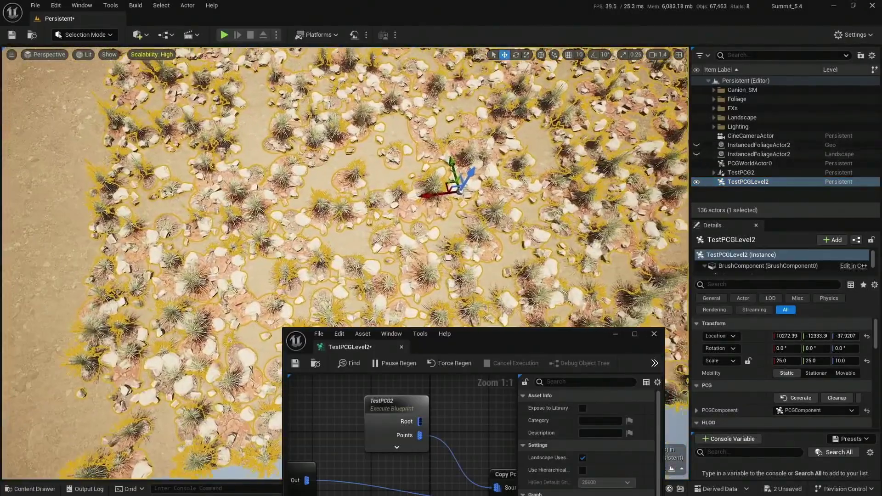
pyautogui.moveTo(478, 345); pyautogui.dragTo(802, 362)
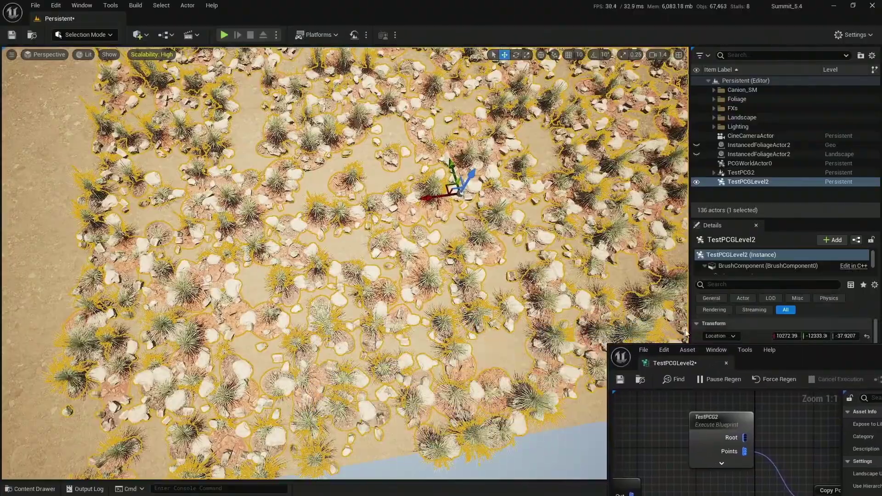
pyautogui.moveTo(459, 258); pyautogui.dragTo(496, 205, button='right')
pyautogui.press('w')
pyautogui.moveTo(368, 229); pyautogui.dragTo(404, 285, button='right')
pyautogui.press('Escape')
pyautogui.press('w')
pyautogui.press('s')
pyautogui.press('w')
pyautogui.press('w')
pyautogui.press('s')
pyautogui.scroll(-1, 340, 280)
pyautogui.press('w')
pyautogui.press('s')
pyautogui.press('w')
pyautogui.press('s')
pyautogui.moveTo(324, 225); pyautogui.dragTo(324, 199, button='right')
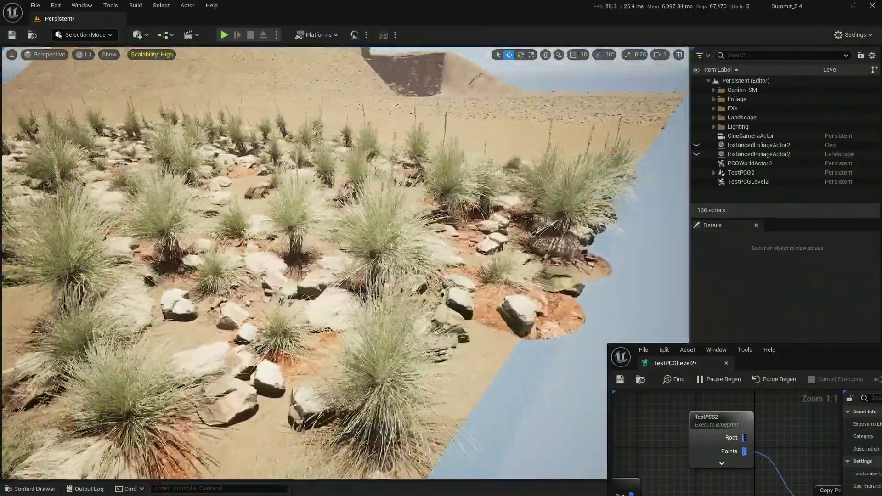
pyautogui.moveTo(345, 257); pyautogui.dragTo(266, 271, button='right')
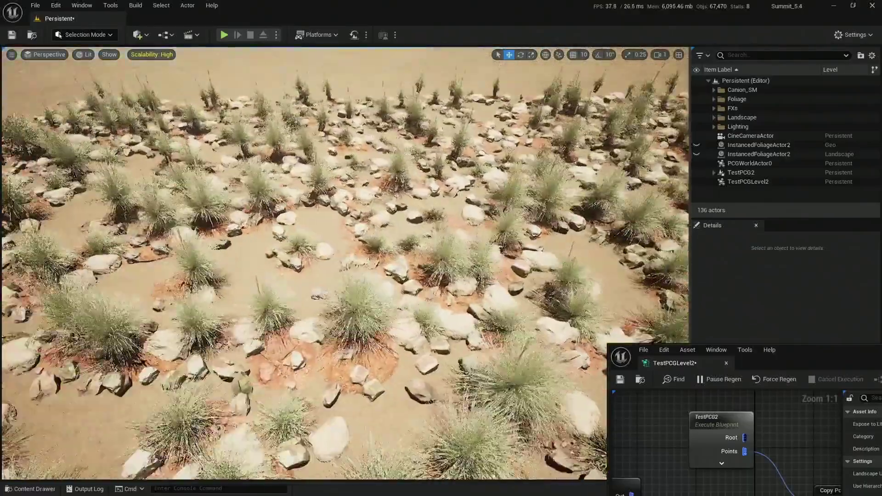
pyautogui.moveTo(790, 359); pyautogui.dragTo(698, 164)
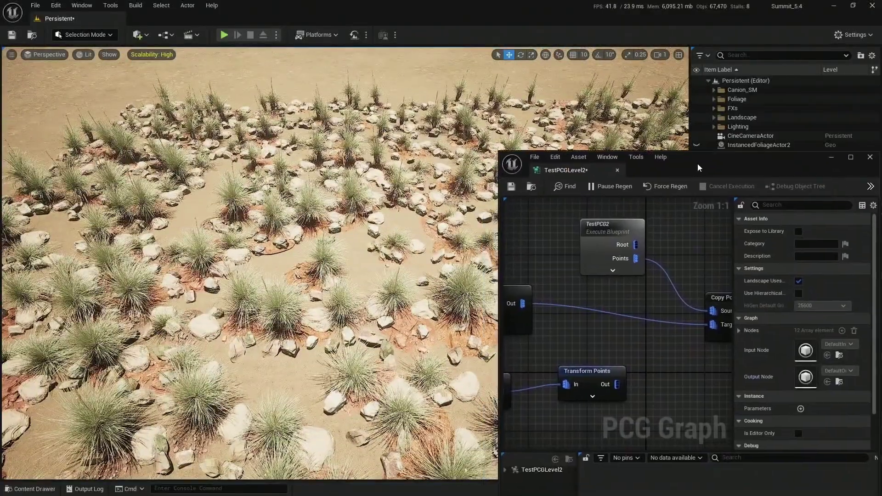
pyautogui.moveTo(340, 262); pyautogui.dragTo(320, 260, button='right')
# - Move the TestPCG2 level instance along X to about 13371, onto open ground outside the scattered area
pyautogui.moveTo(779, 162); pyautogui.dragTo(697, 442)
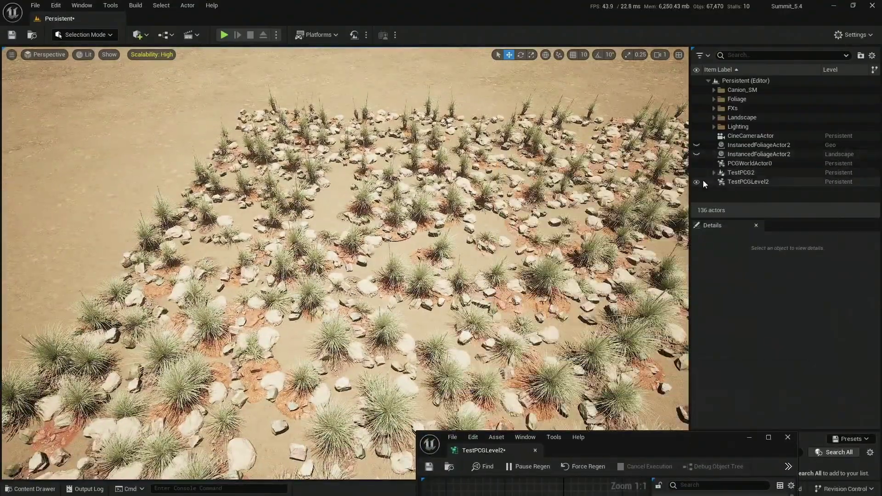
pyautogui.click(754, 173)
pyautogui.moveTo(441, 234); pyautogui.dragTo(434, 232, button='right')
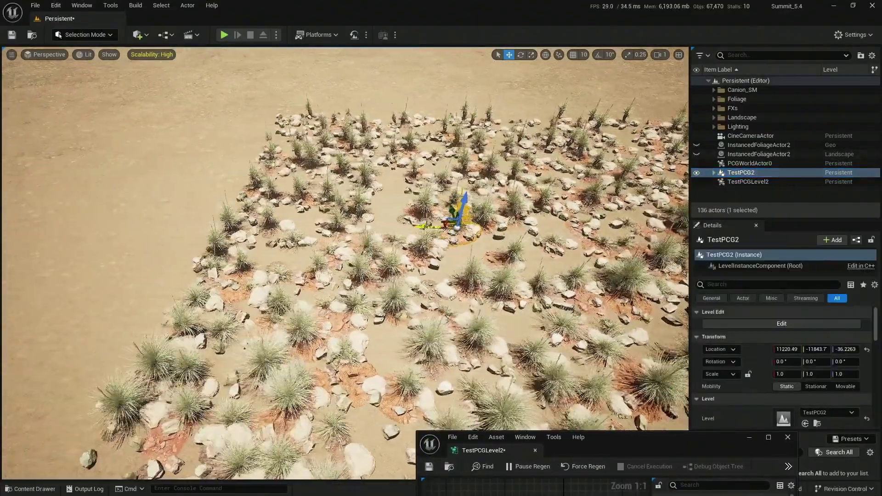
pyautogui.press('f')
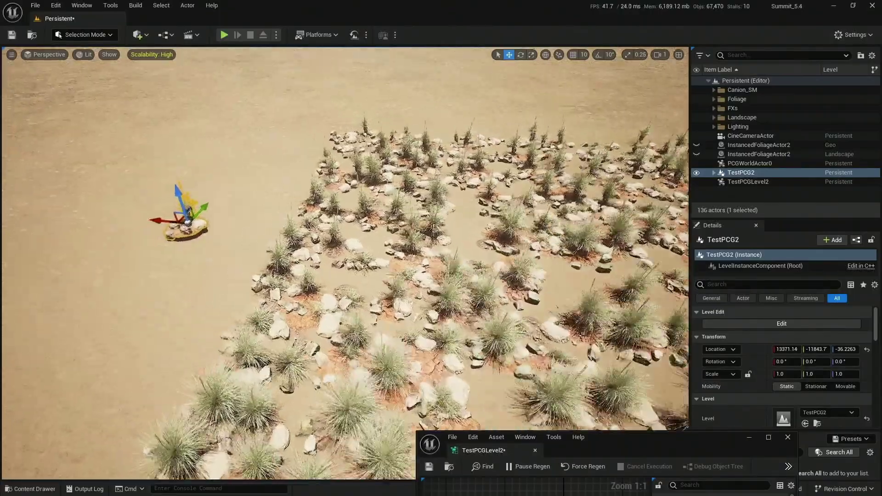
# - Open the TestPCG2 level instance for editing in place
pyautogui.moveTo(433, 232); pyautogui.dragTo(427, 205, button='right')
pyautogui.press('q')
pyautogui.press('s')
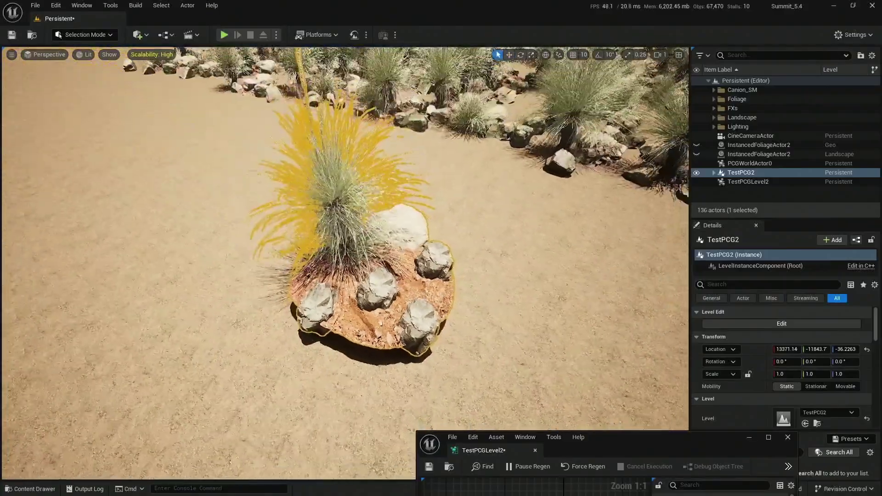
pyautogui.moveTo(424, 333)
pyautogui.mouseDown(button='right')
pyautogui.moveTo(423, 315)
pyautogui.moveTo(434, 305)
pyautogui.moveTo(425, 310)
pyautogui.moveTo(425, 332)
pyautogui.mouseUp(button='right')
pyautogui.press('w')
pyautogui.scroll(-1, 425, 332)
pyautogui.press('s')
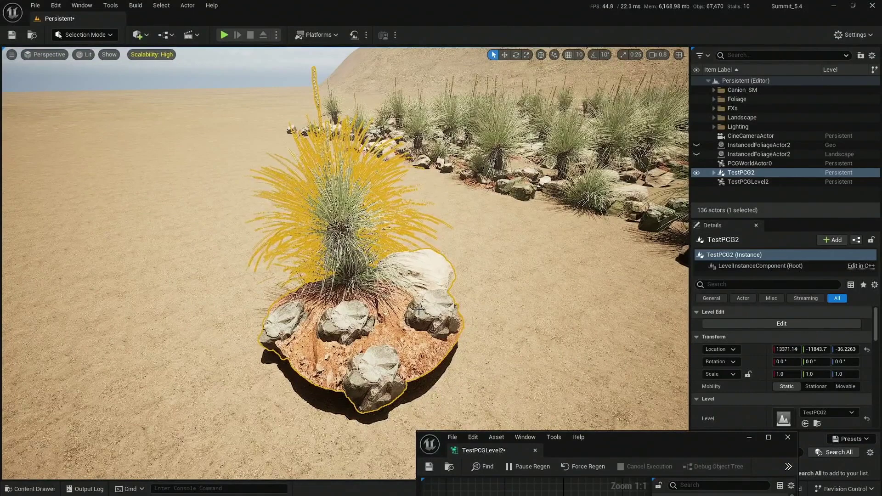
pyautogui.doubleClick(397, 332)
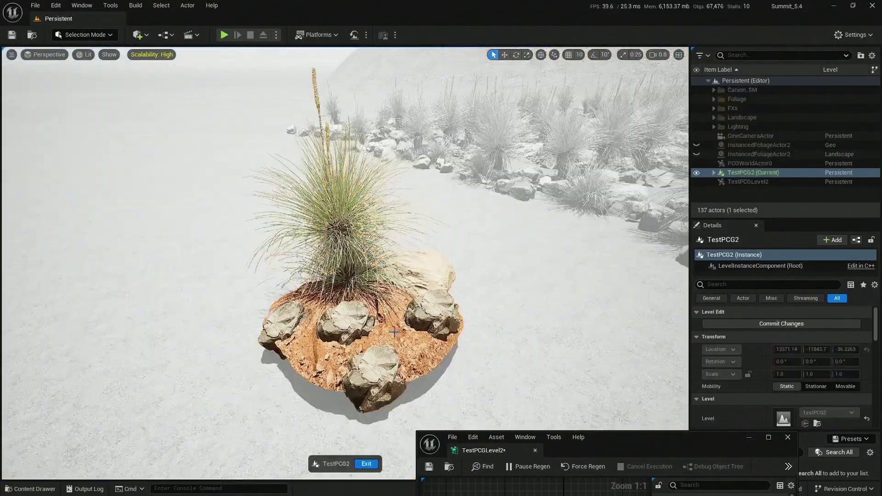
# - Search the content for "tree", filter to static meshes, and place SM_Tree_Stump_02 in the arrangement
pyautogui.hotkey('ctrl', 'space')
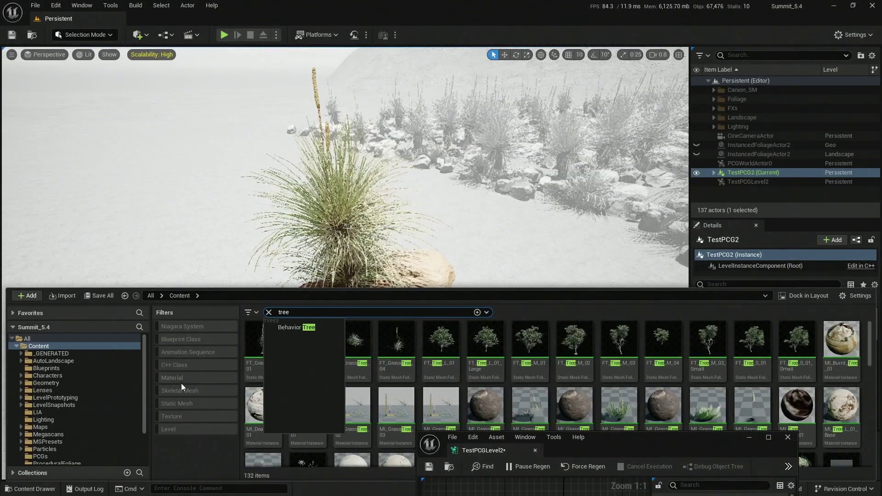
pyautogui.click(179, 404)
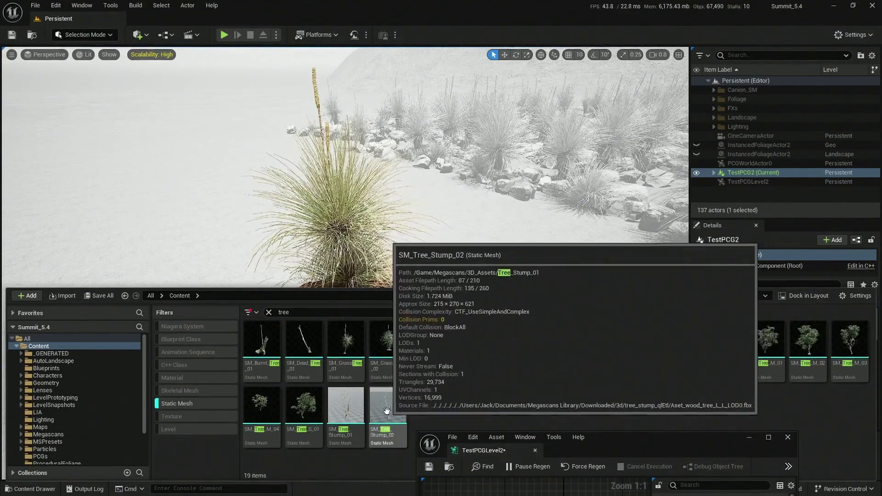
pyautogui.moveTo(389, 414); pyautogui.dragTo(395, 325)
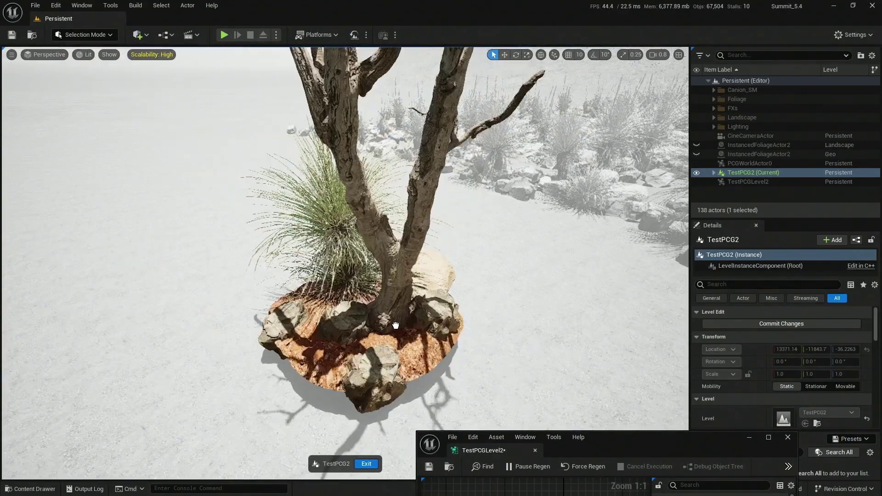
# - Seat the tree stump in the red soil between the rocks, at Y about -11957 and Z about -39
pyautogui.moveTo(451, 301); pyautogui.dragTo(494, 329, button='right')
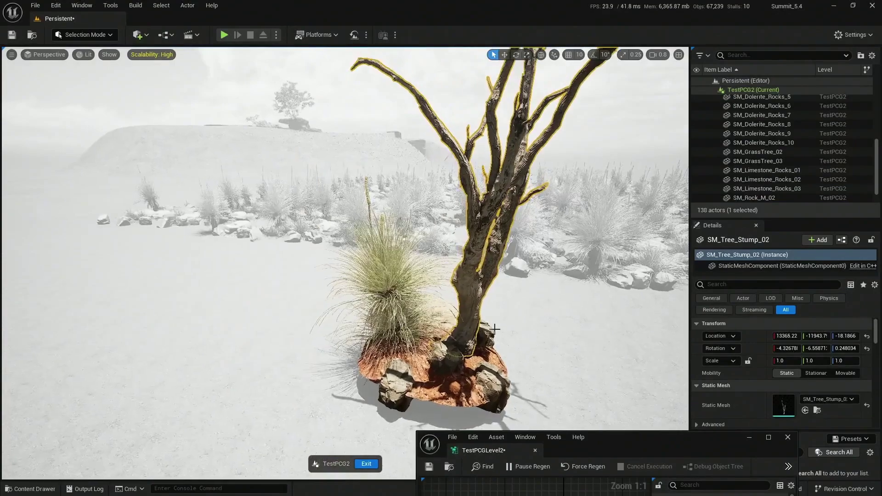
pyautogui.moveTo(497, 324)
pyautogui.mouseDown()
pyautogui.moveTo(481, 318)
pyautogui.moveTo(490, 329)
pyautogui.mouseUp()
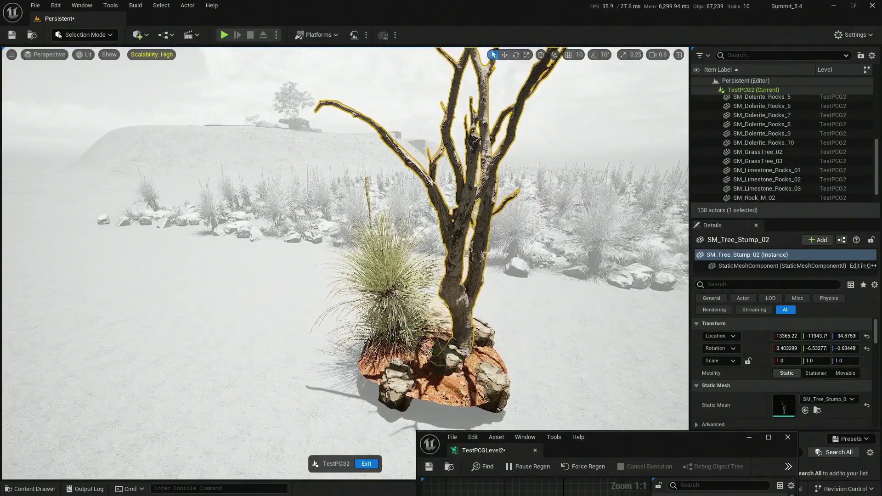
pyautogui.moveTo(490, 329); pyautogui.dragTo(521, 342, button='right')
pyautogui.click(532, 333)
pyautogui.click(372, 285)
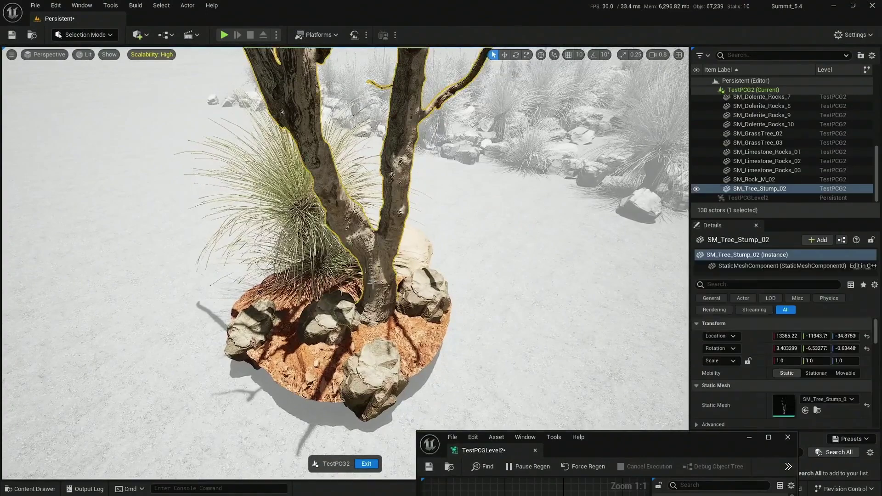
pyautogui.moveTo(363, 309); pyautogui.dragTo(399, 313)
pyautogui.press('q')
pyautogui.moveTo(426, 323)
pyautogui.mouseDown(button='right')
pyautogui.moveTo(420, 310)
pyautogui.moveTo(427, 323)
pyautogui.mouseUp(button='right')
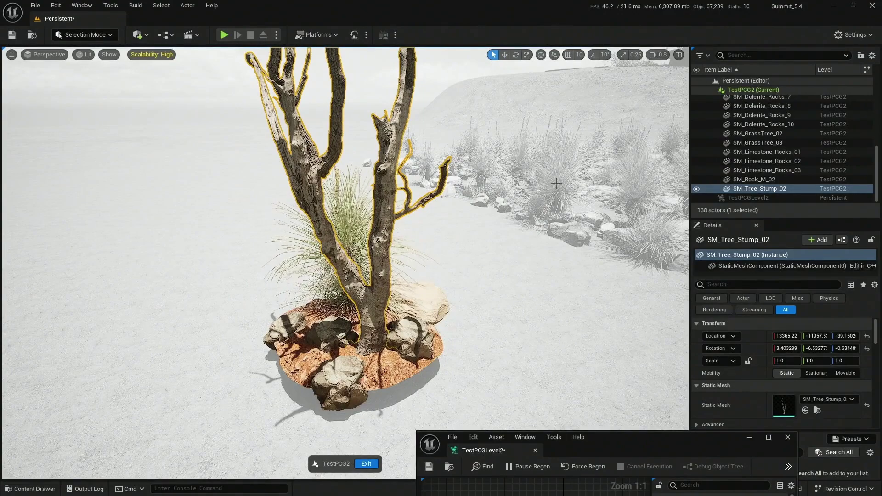
pyautogui.moveTo(442, 268)
pyautogui.mouseDown(button='right')
pyautogui.moveTo(436, 258)
pyautogui.moveTo(430, 271)
pyautogui.moveTo(441, 275)
pyautogui.mouseUp(button='right')
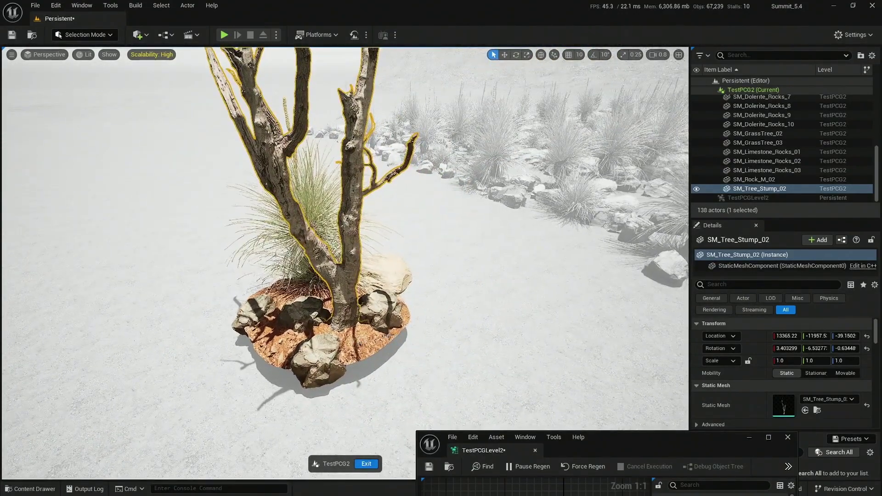
# - Exit in-place editing of the TestPCG2 level instance and save its level changes
pyautogui.click(415, 332)
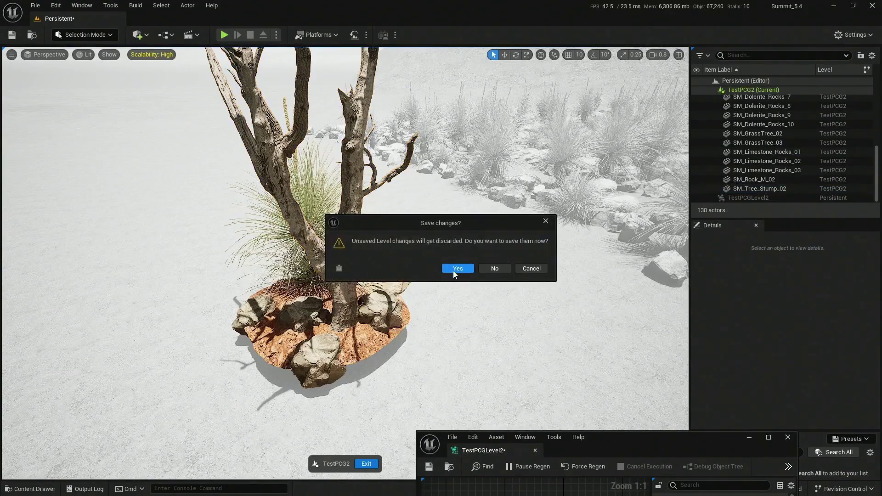
pyautogui.click(453, 271)
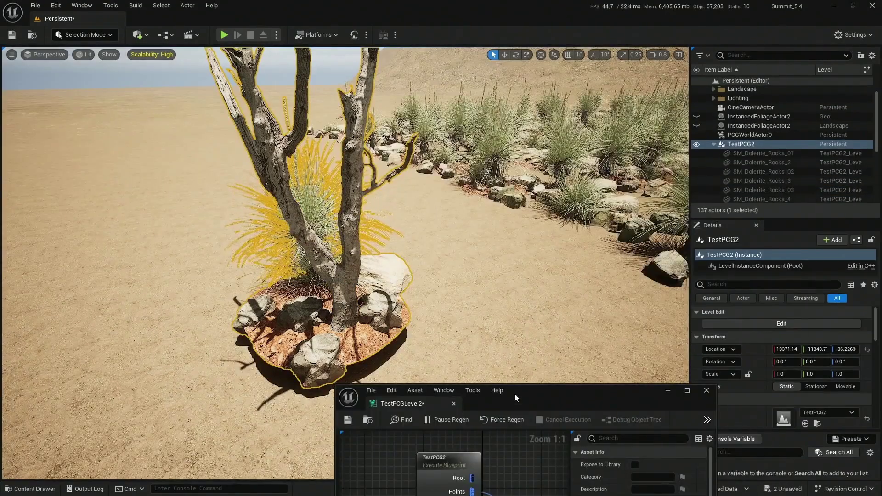
pyautogui.moveTo(516, 398); pyautogui.dragTo(710, 381)
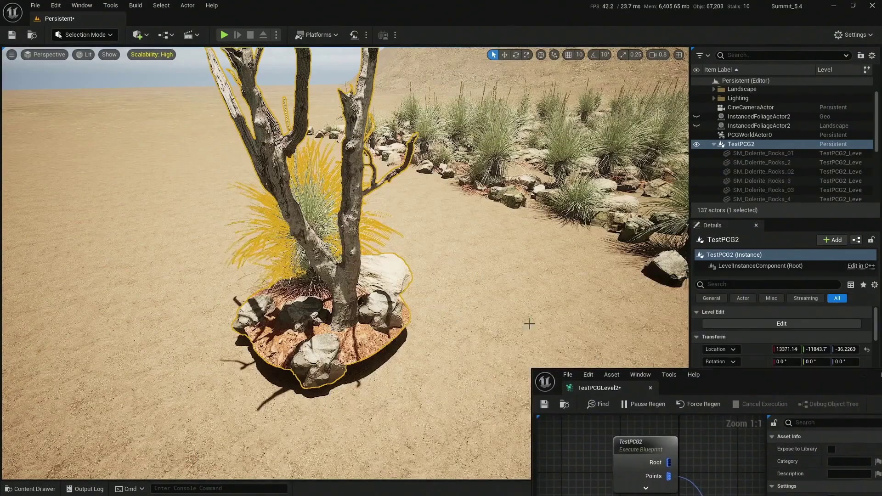
pyautogui.moveTo(529, 324); pyautogui.dragTo(522, 335, button='right')
# - Clear the "tree" search and static mesh filter from the content listing, and save the TestPCGLevel2 graph
pyautogui.hotkey('ctrl', 'space')
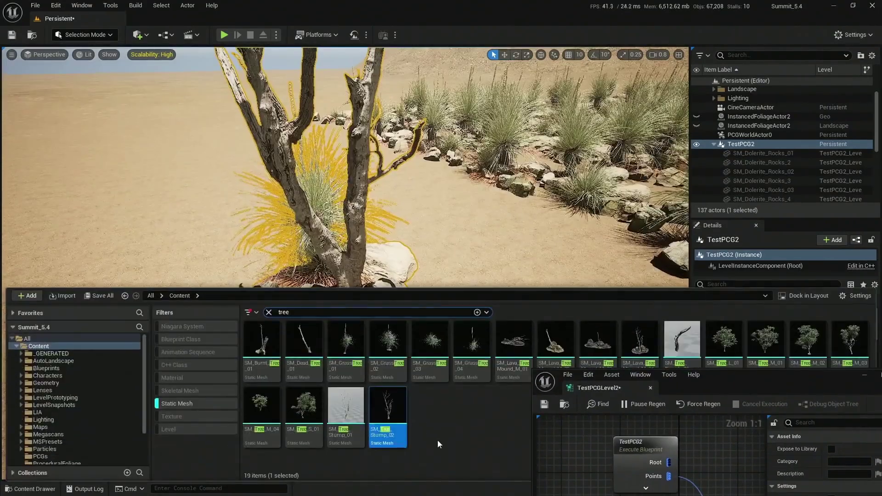
pyautogui.click(269, 312)
pyautogui.click(176, 404)
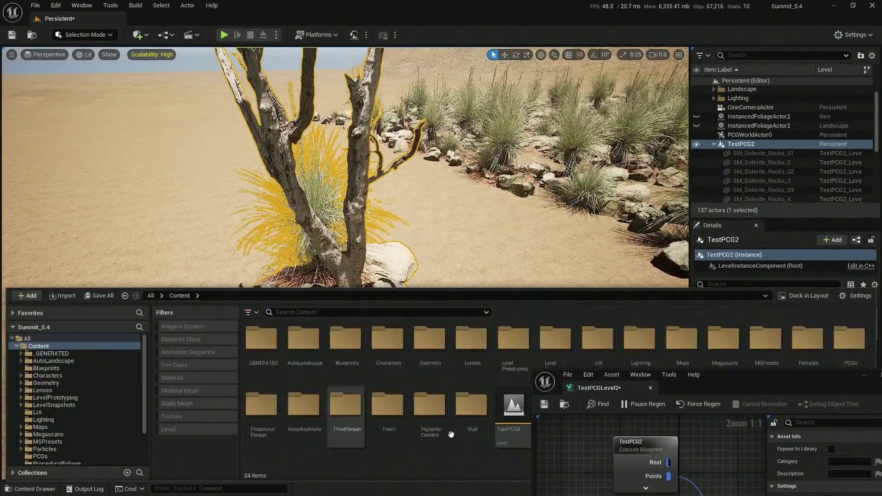
pyautogui.click(502, 410)
pyautogui.moveTo(743, 378); pyautogui.dragTo(408, 454)
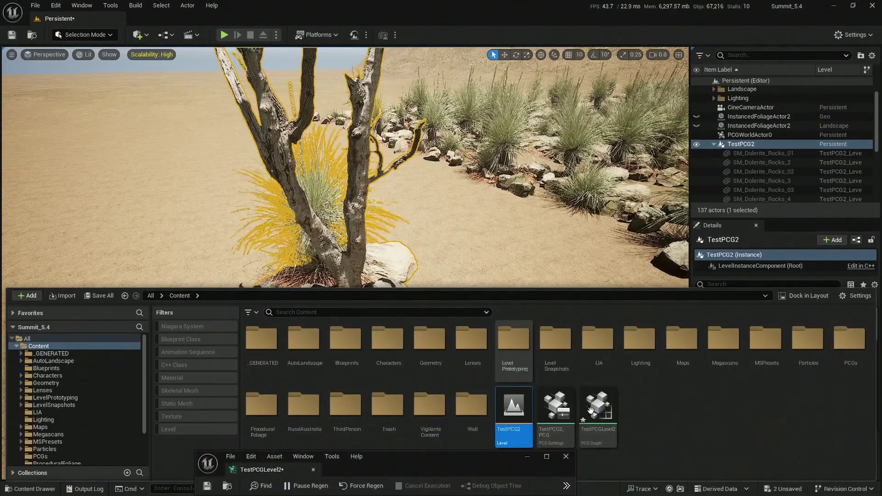
pyautogui.click(605, 418)
pyautogui.hotkey('ctrl', 's')
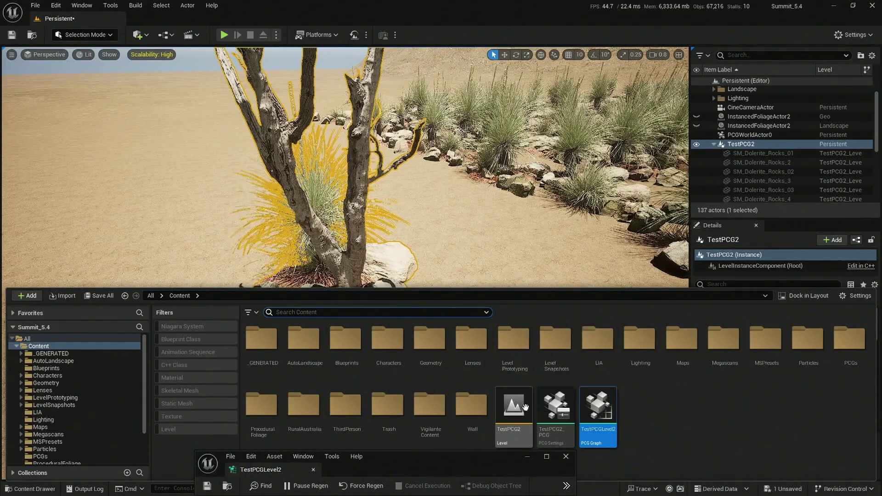
# - Run PCG - Level To PCG Settings on the TestPCG2 level to update the TestPCG2_PCG settings asset
pyautogui.rightClick(512, 416)
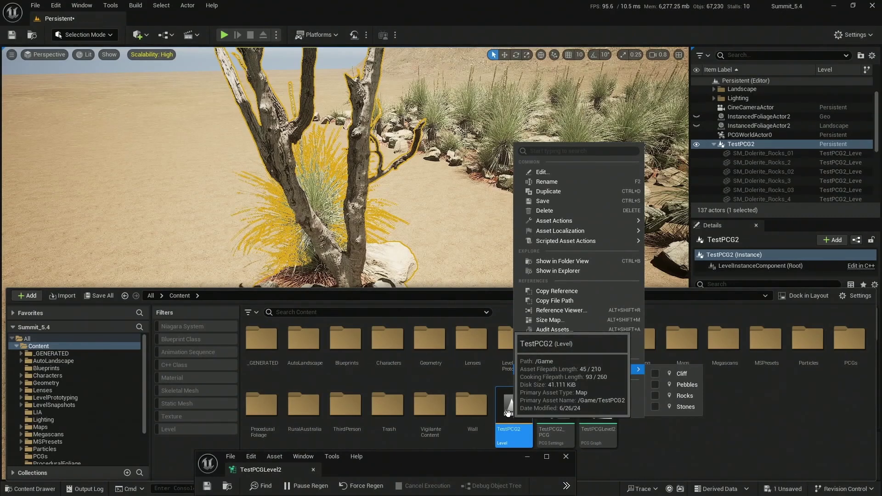
pyautogui.moveTo(560, 240)
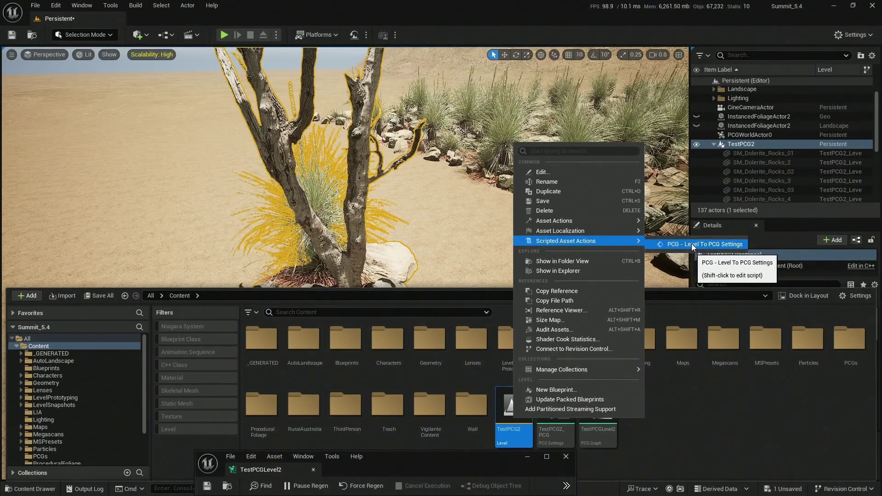
pyautogui.click(723, 244)
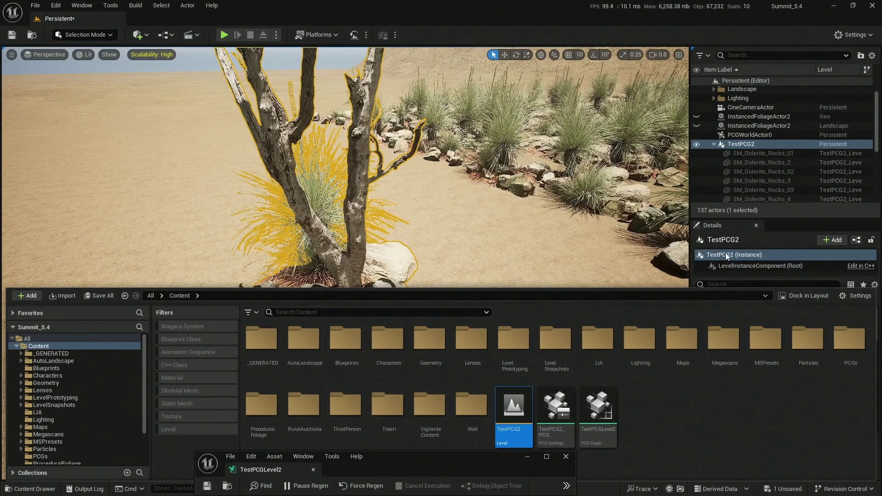
pyautogui.click(570, 410)
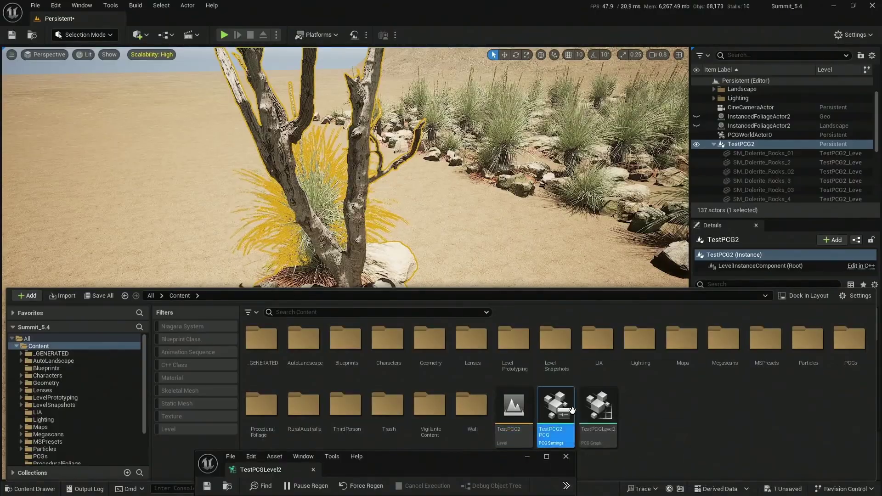
# - Nudge the TestPCGLevel2 volume along X to about 10240 to regenerate the scatter from the updated settings
pyautogui.moveTo(414, 219); pyautogui.dragTo(473, 260, button='right')
pyautogui.scroll(3, 414, 218)
pyautogui.press('e')
pyautogui.moveTo(487, 349); pyautogui.dragTo(519, 325, button='right')
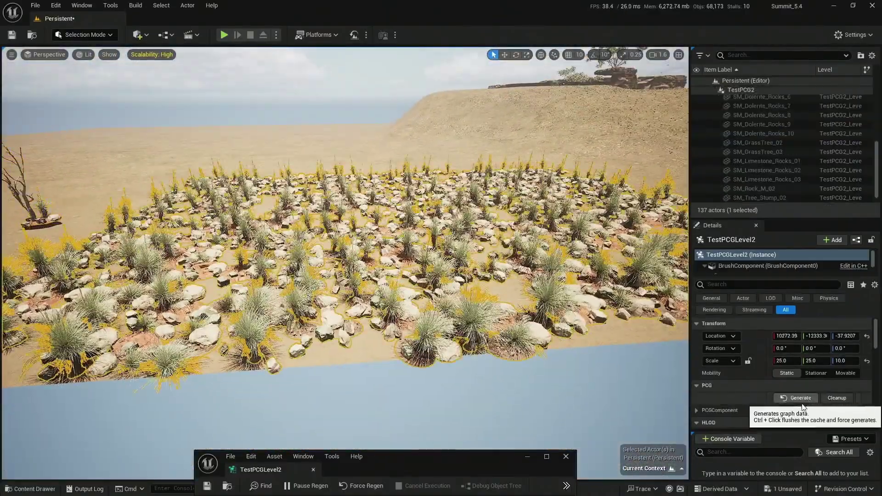
pyautogui.press('f')
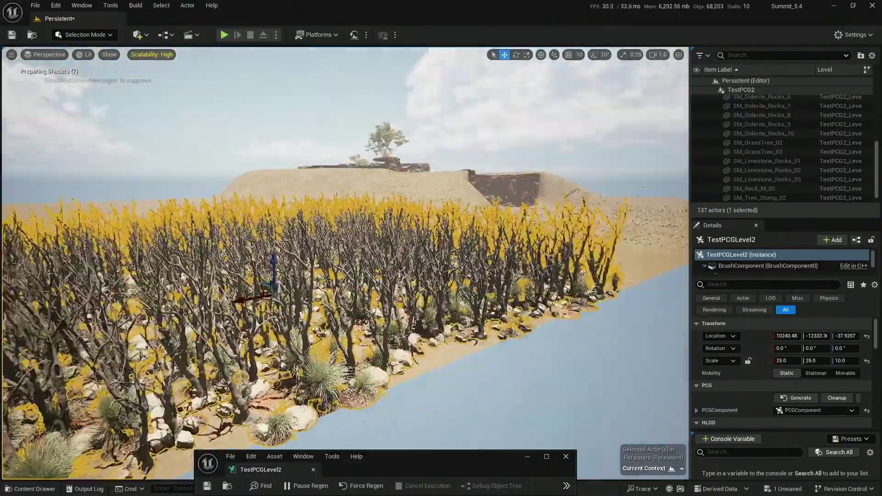
# - Open the TestPCG2 level instance for in-place editing and delete SM_Tree_Stump_02 from the arrangement
pyautogui.press('w')
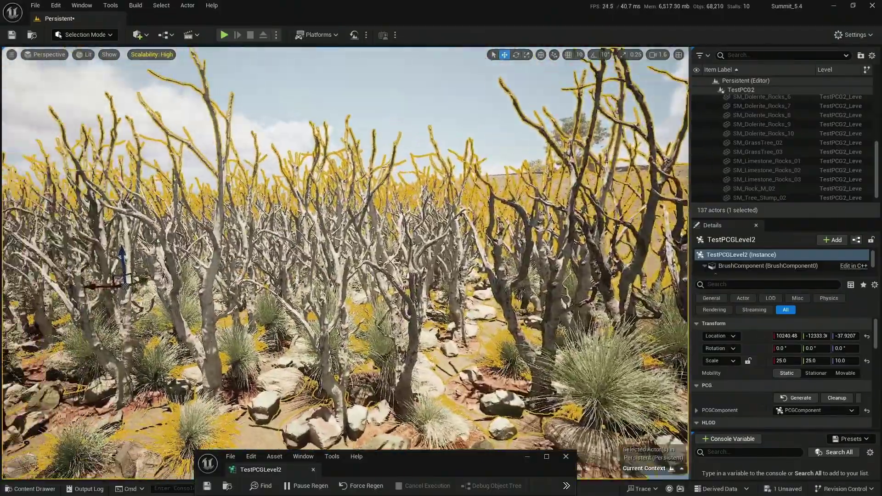
pyautogui.press('s')
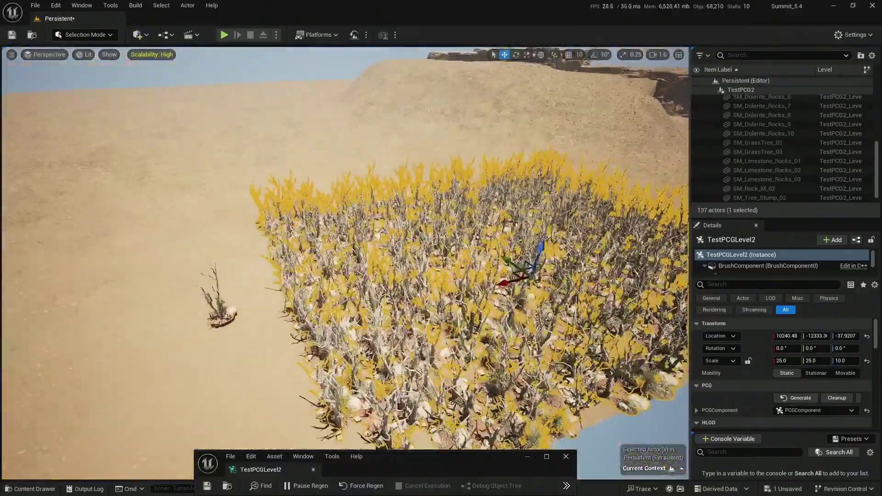
pyautogui.press('w')
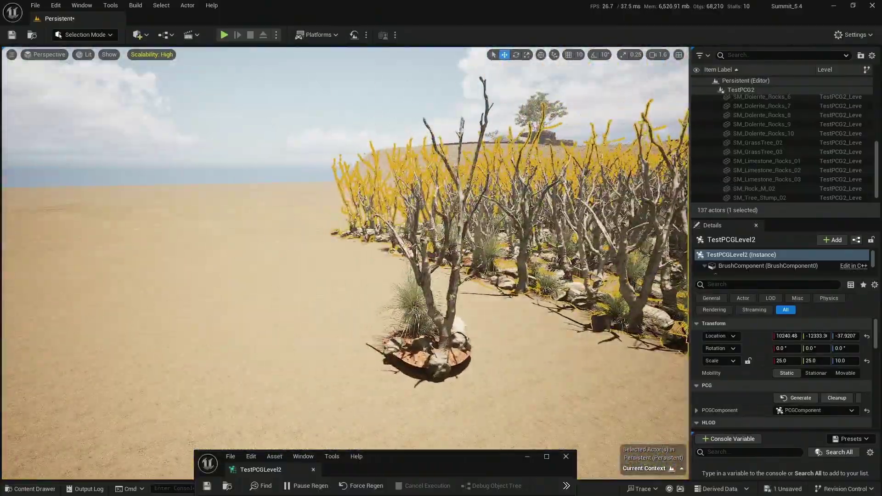
pyautogui.click(457, 314)
pyautogui.hotkey('ctrl', 'e')
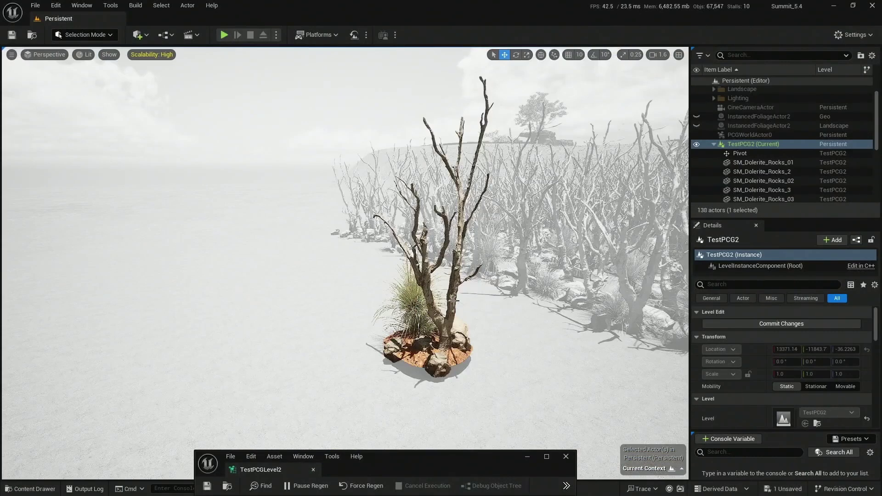
pyautogui.click(477, 303)
pyautogui.press('Delete')
pyautogui.moveTo(496, 310); pyautogui.dragTo(514, 306, button='right')
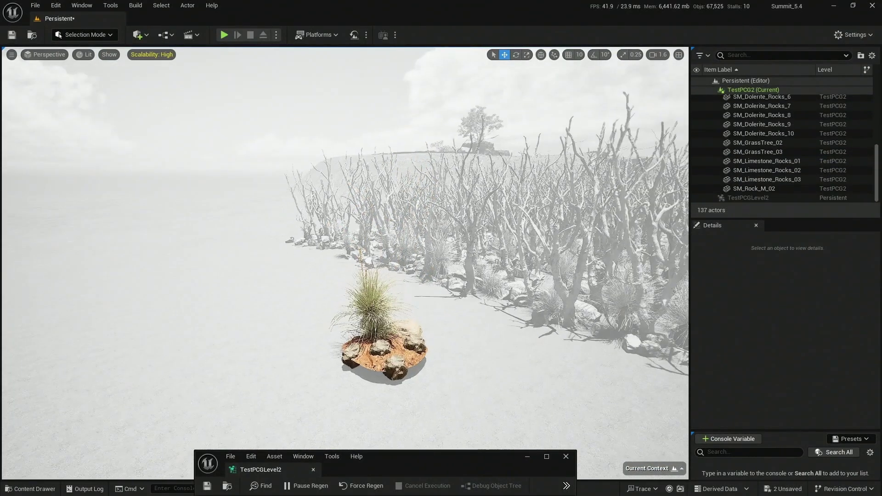
# - Leave the TestPCG2 level instance edit and save the tree stump's removal to the level
pyautogui.press('Escape')
pyautogui.press('Return')
pyautogui.moveTo(413, 304); pyautogui.dragTo(393, 291, button='right')
pyautogui.press('Escape')
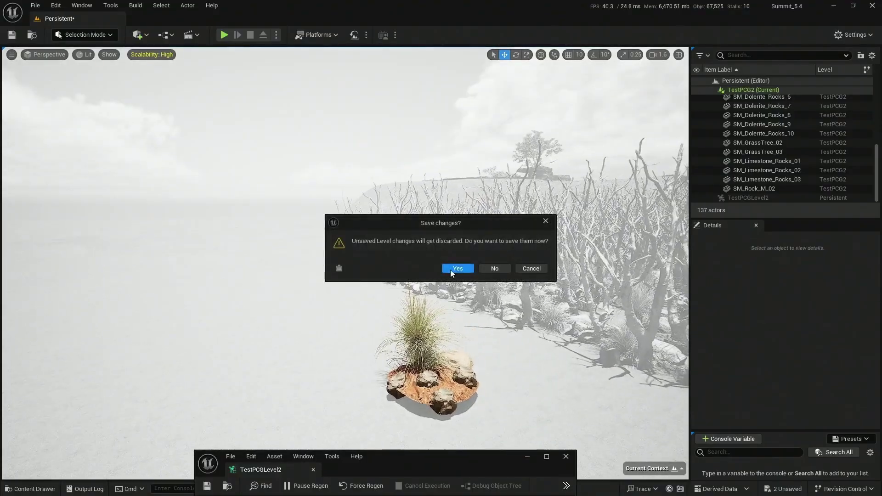
pyautogui.click(452, 269)
pyautogui.press('d')
pyautogui.moveTo(487, 317)
pyautogui.mouseDown(button='right')
pyautogui.moveTo(513, 318)
pyautogui.moveTo(498, 313)
pyautogui.mouseUp(button='right')
# - Convert the edited TestPCG2 level to PCG settings again with PCG - Level To PCG Settings
pyautogui.moveTo(437, 454); pyautogui.dragTo(718, 408)
pyautogui.moveTo(376, 358); pyautogui.dragTo(390, 351, button='right')
pyautogui.hotkey('ctrl', 'space')
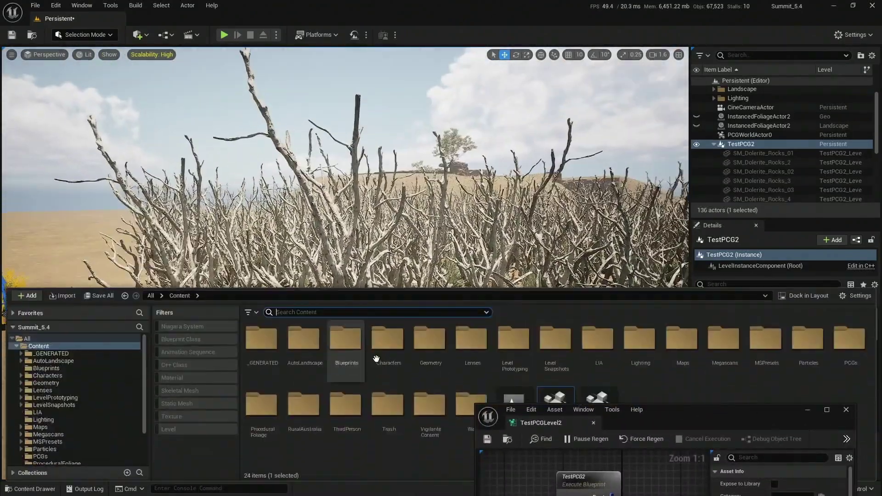
pyautogui.moveTo(689, 410); pyautogui.dragTo(662, 460)
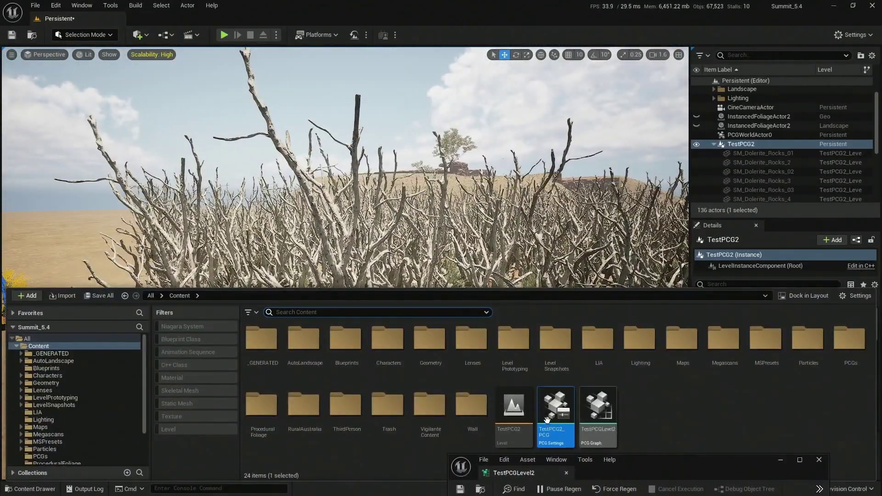
pyautogui.rightClick(513, 413)
pyautogui.moveTo(561, 227)
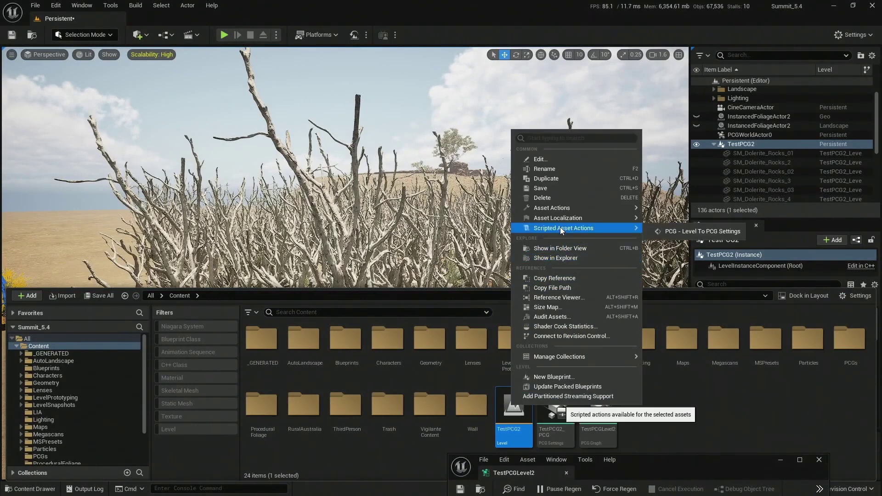
pyautogui.click(691, 232)
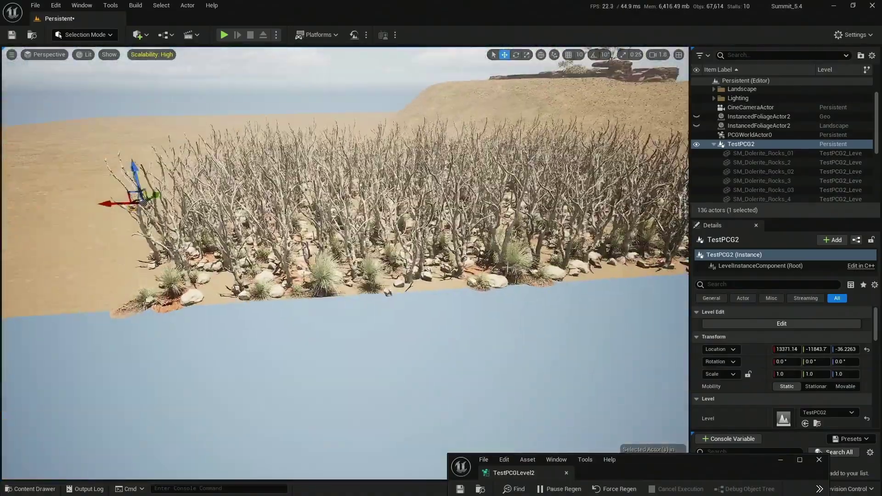
# - Shift the TestPCGLevel2 volume along X to about 10193 to regenerate its scatter, and inspect the scattered area's edges
pyautogui.moveTo(436, 210); pyautogui.dragTo(486, 220)
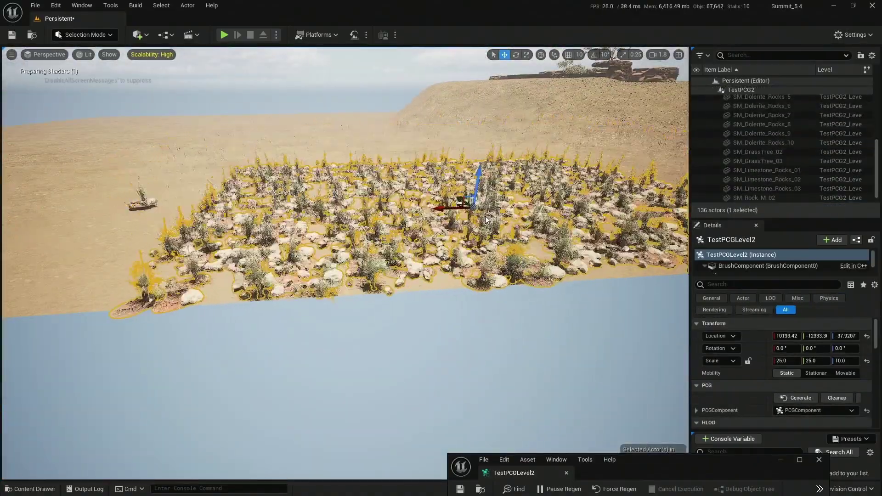
pyautogui.moveTo(397, 239); pyautogui.dragTo(393, 277, button='right')
pyautogui.press('q')
pyautogui.press('w')
pyautogui.press('Escape')
pyautogui.press('s')
pyautogui.scroll(6, 434, 234)
pyautogui.press('e')
pyautogui.press('q')
pyautogui.click(359, 280)
pyautogui.press('w')
pyautogui.click(359, 275)
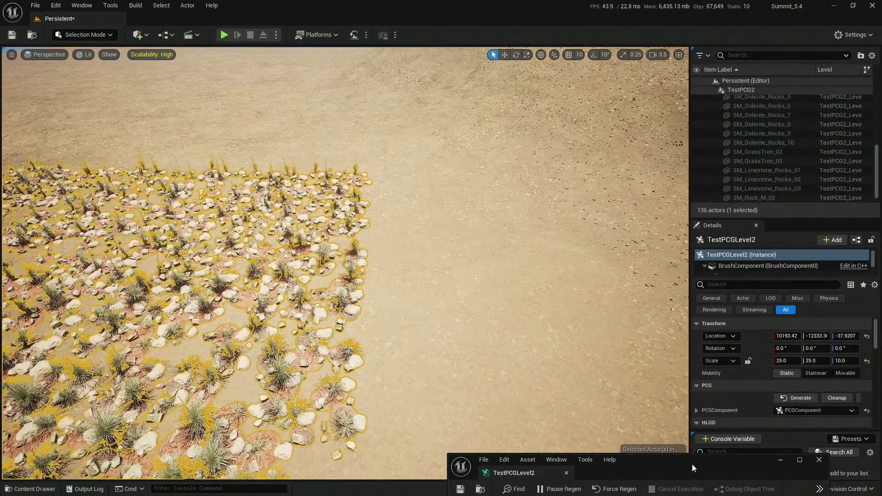
# - Review the Self Pruning, Transform Points and Projection nodes in the TestPCGLevel2 graph, keeping the scattered area in view
pyautogui.moveTo(692, 468); pyautogui.dragTo(443, 121)
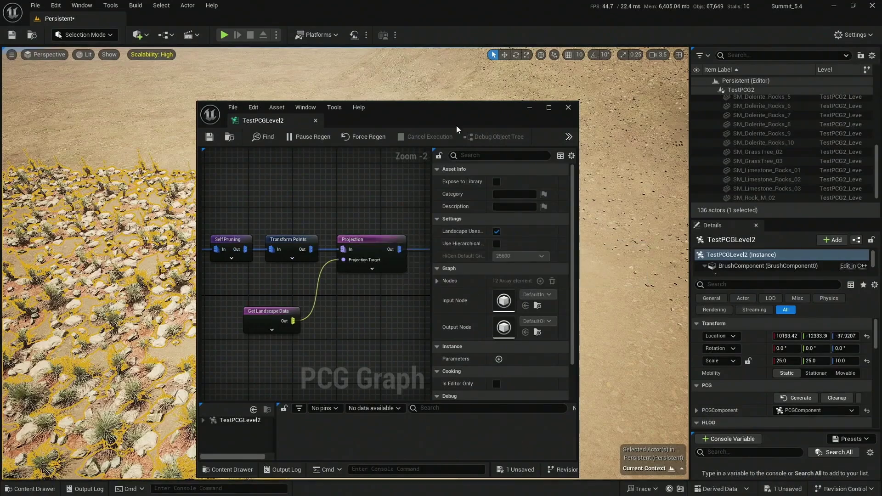
pyautogui.moveTo(450, 119); pyautogui.dragTo(587, 475)
pyautogui.scroll(-5, 377, 221)
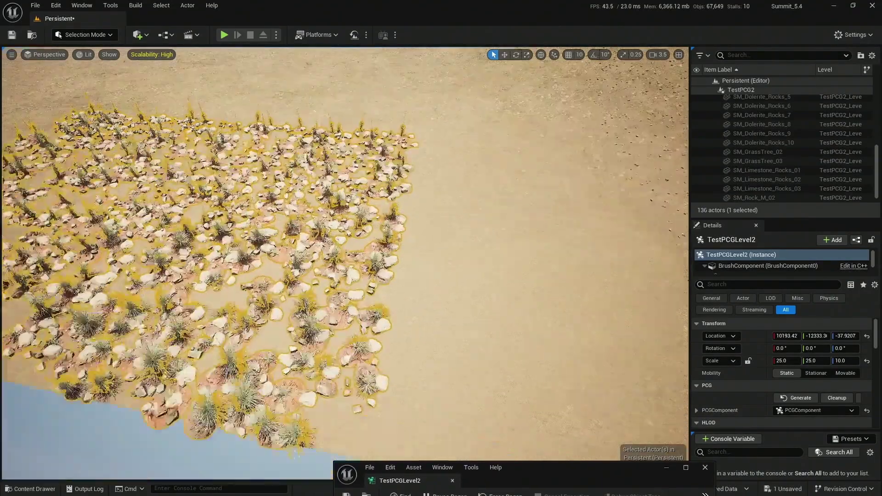
# - Select the PCG_Rocks volume scattered over the landscape and hide it
pyautogui.moveTo(377, 221); pyautogui.dragTo(390, 188, button='right')
pyautogui.scroll(6, 223, 284)
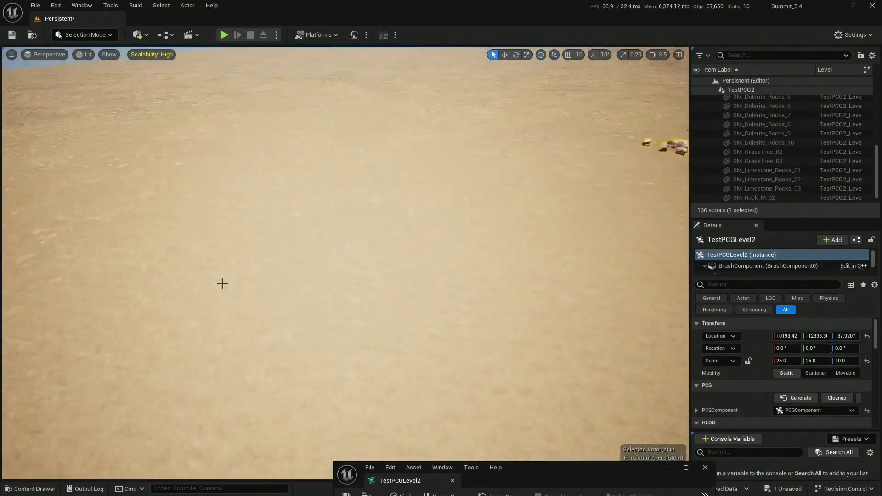
pyautogui.moveTo(222, 283); pyautogui.dragTo(267, 282, button='right')
pyautogui.click(373, 339)
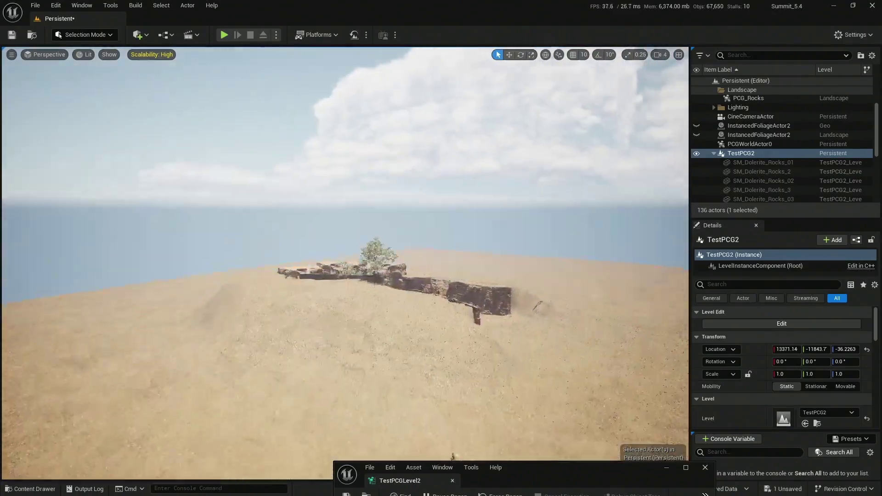
pyautogui.moveTo(374, 221)
pyautogui.mouseDown(button='right')
pyautogui.moveTo(374, 243)
pyautogui.moveTo(359, 235)
pyautogui.moveTo(374, 221)
pyautogui.mouseUp(button='right')
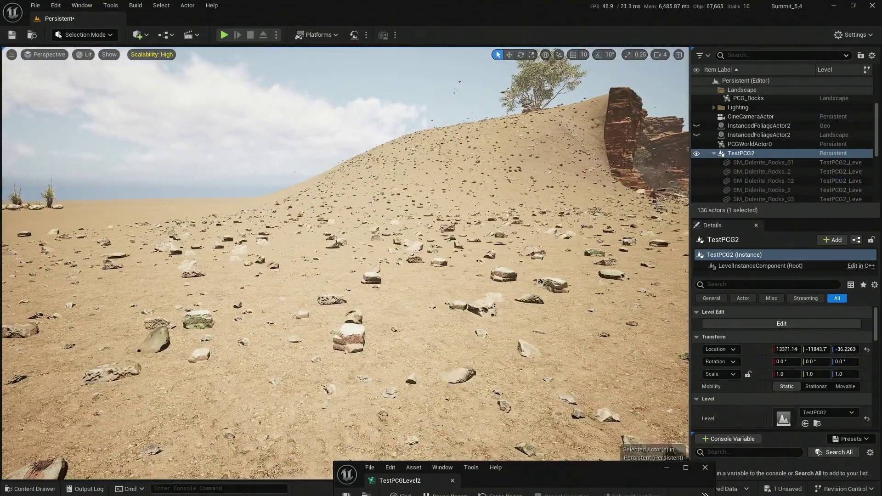
pyautogui.click(480, 305)
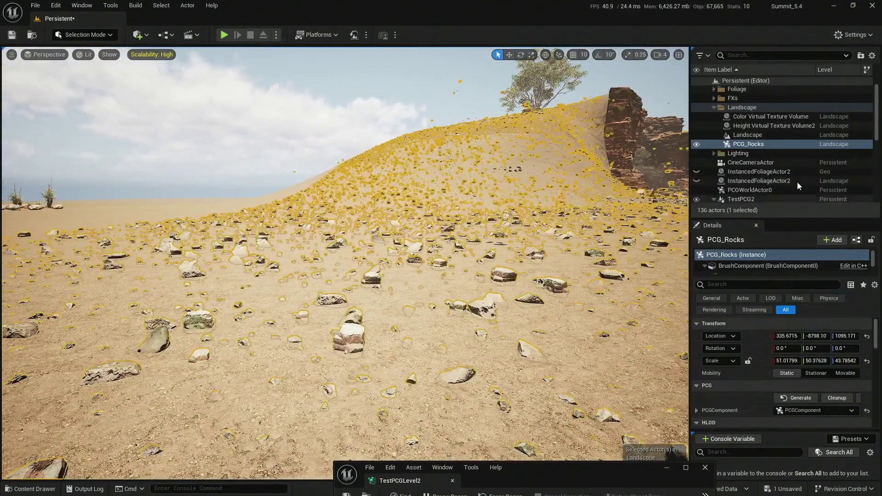
pyautogui.click(696, 145)
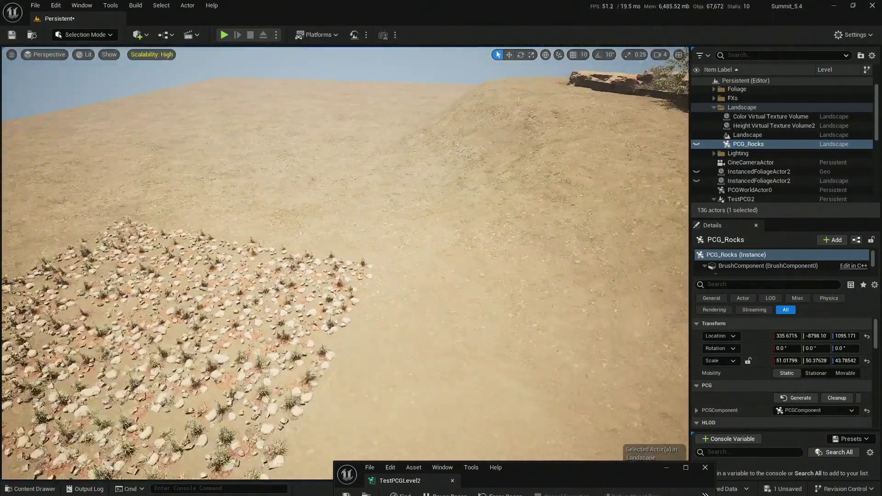
# - Select the TestPCGLevel2 volume and move it along X to about 5965 across the landscape
pyautogui.moveTo(303, 197); pyautogui.dragTo(304, 194, button='right')
pyautogui.click(203, 269)
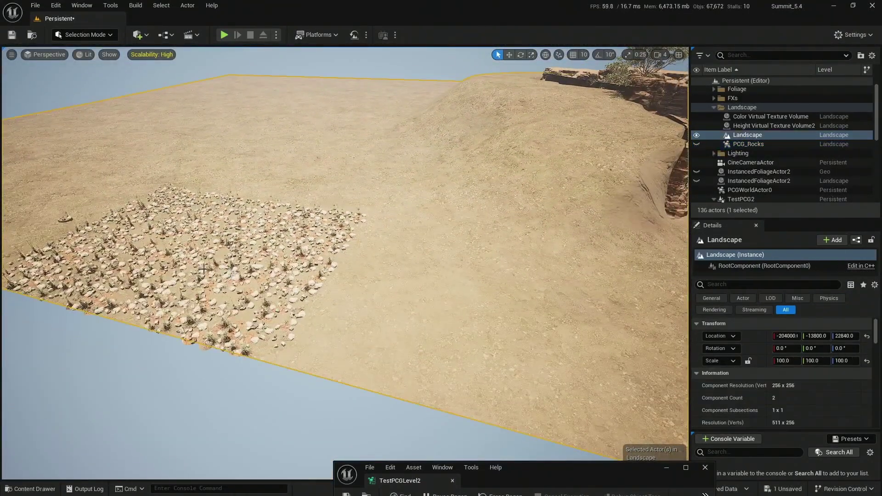
pyautogui.click(234, 270)
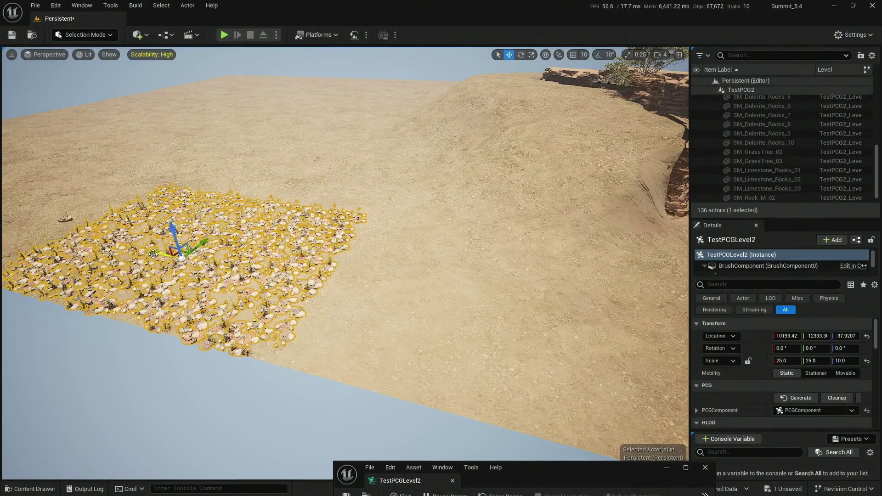
pyautogui.moveTo(153, 254); pyautogui.dragTo(407, 306)
pyautogui.moveTo(406, 306); pyautogui.dragTo(542, 313, button='right')
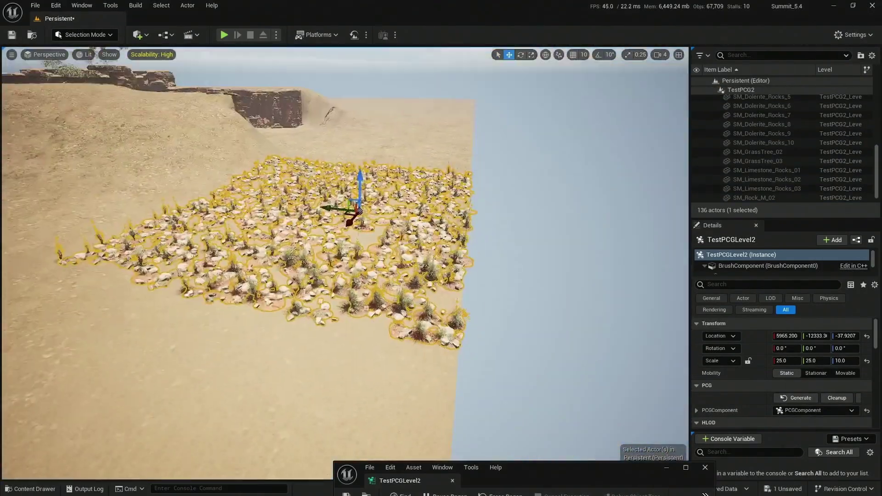
# - Move the TestPCGLevel2 volume along Y to about -9655 towards the hillside, and deselect it once its scatter regenerates
pyautogui.moveTo(333, 289); pyautogui.dragTo(332, 290, button='right')
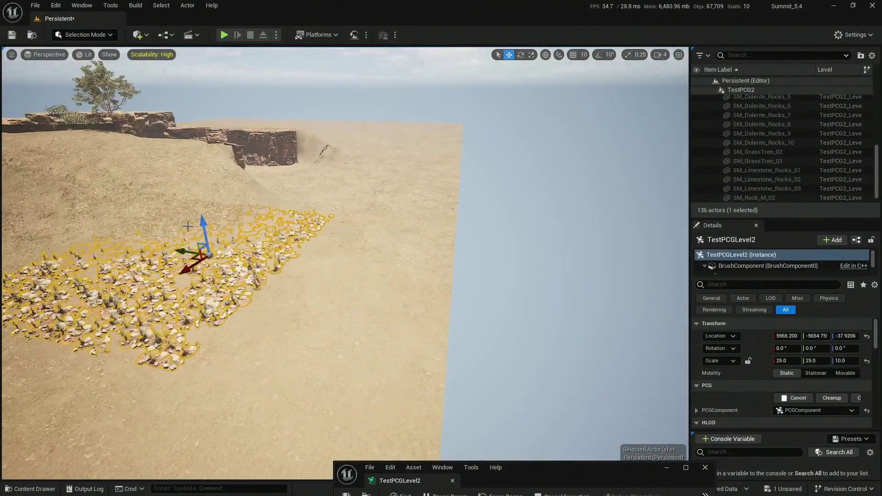
pyautogui.press('w')
pyautogui.moveTo(490, 235)
pyautogui.mouseDown(button='right')
pyautogui.moveTo(409, 235)
pyautogui.moveTo(498, 229)
pyautogui.mouseUp(button='right')
pyautogui.scroll(-2, 491, 234)
pyautogui.press('Escape')
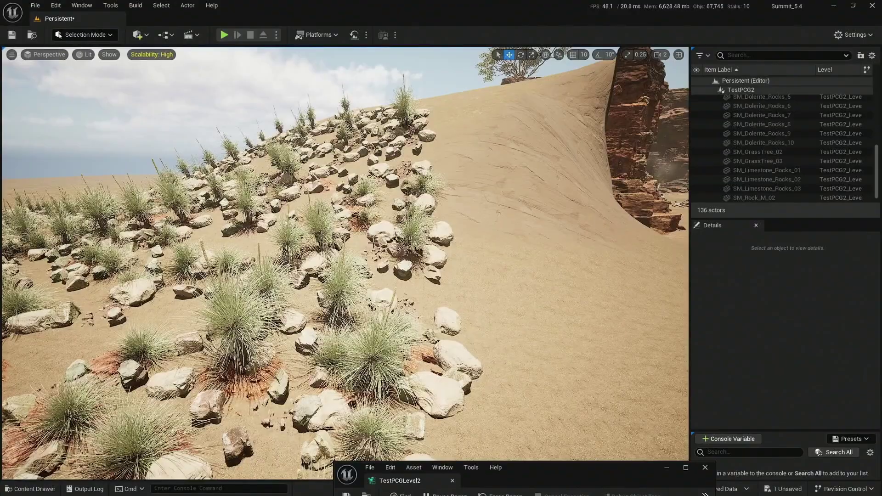
# - Inspect how the scattered rocks and grass plants sit on the sloping part of the landscape
pyautogui.press('w')
pyautogui.moveTo(460, 256); pyautogui.dragTo(474, 237, button='right')
pyautogui.rightClick(460, 256)
pyautogui.press('Escape')
pyautogui.press('Escape')
pyautogui.press('w')
pyautogui.scroll(-2, 460, 256)
pyautogui.press('w')
pyautogui.scroll(-2, 459, 255)
# - Select the original TestPCG2 level instance on the flat ground and move it to the hillside at about X 6229, Y -5951, Z 672
pyautogui.moveTo(290, 248); pyautogui.dragTo(230, 277, button='right')
pyautogui.press('w')
pyautogui.scroll(2, 291, 248)
pyautogui.press('w')
pyautogui.scroll(4, 291, 247)
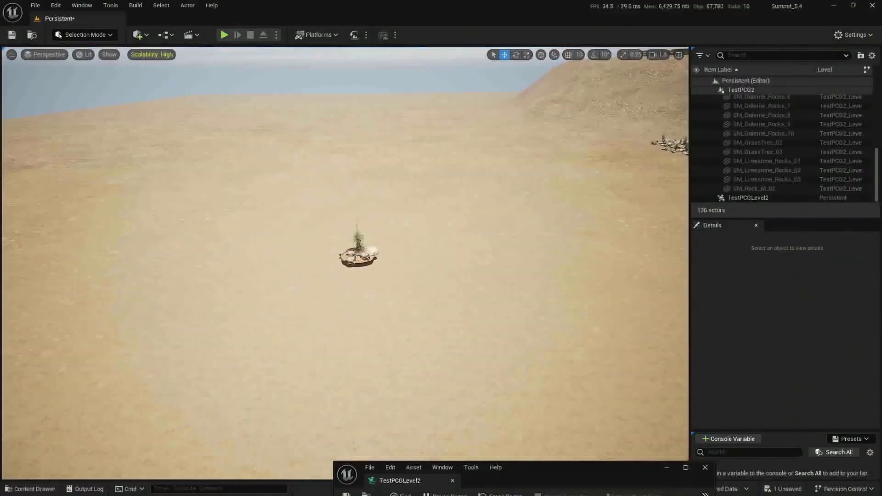
pyautogui.click(362, 259)
pyautogui.moveTo(680, 228); pyautogui.dragTo(687, 228)
pyautogui.moveTo(546, 314); pyautogui.dragTo(551, 345, button='right')
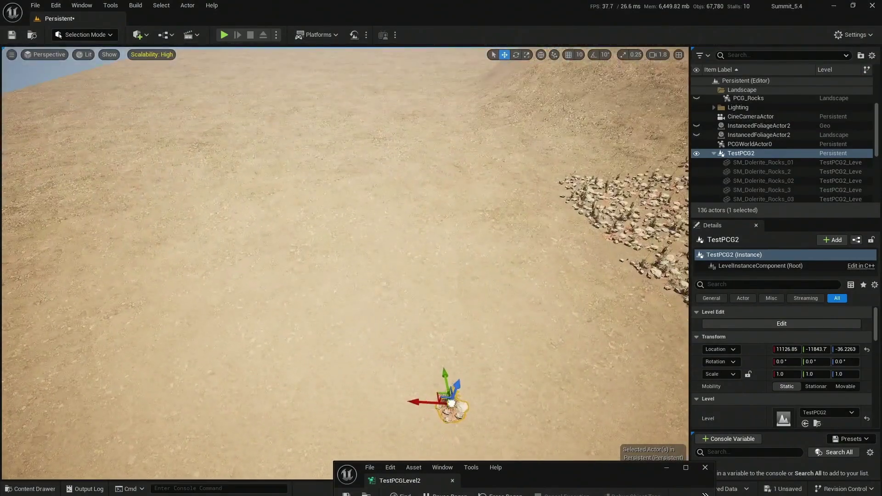
pyautogui.moveTo(653, 122); pyautogui.dragTo(657, 104, button='right')
pyautogui.press('w')
pyautogui.scroll(1, 653, 121)
pyautogui.moveTo(546, 216); pyautogui.dragTo(546, 216, button='right')
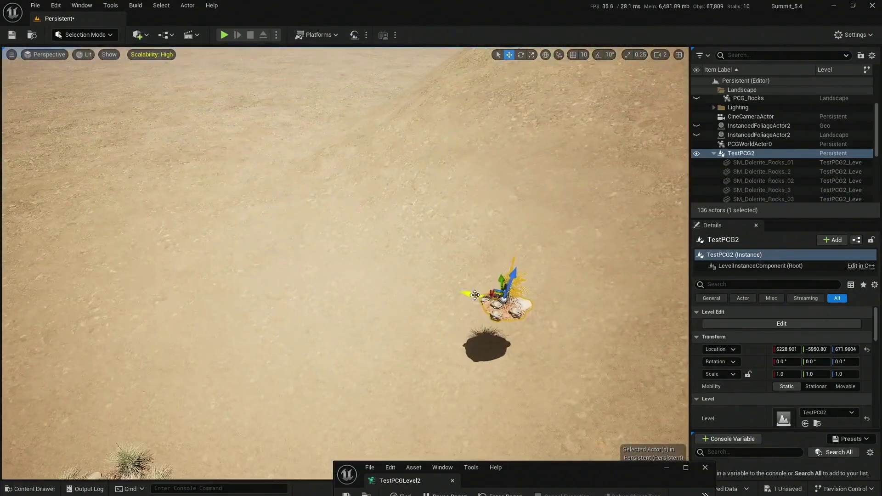
# - Shift the TestPCG2 level instance along X to about 5537 against the slope, and check how its rocks meet the ground
pyautogui.moveTo(615, 306); pyautogui.dragTo(533, 283, button='right')
pyautogui.press('w')
pyautogui.scroll(-3, 560, 289)
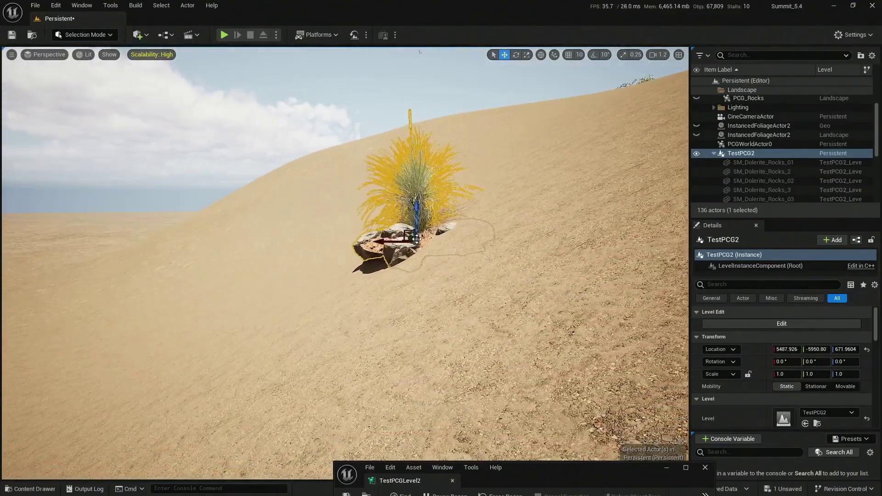
pyautogui.moveTo(386, 241); pyautogui.dragTo(363, 242)
pyautogui.press('s')
pyautogui.moveTo(363, 241); pyautogui.dragTo(374, 257, button='right')
pyautogui.scroll(2, 379, 294)
pyautogui.press('w')
pyautogui.scroll(1, 539, 188)
pyautogui.moveTo(551, 229); pyautogui.dragTo(517, 225, button='right')
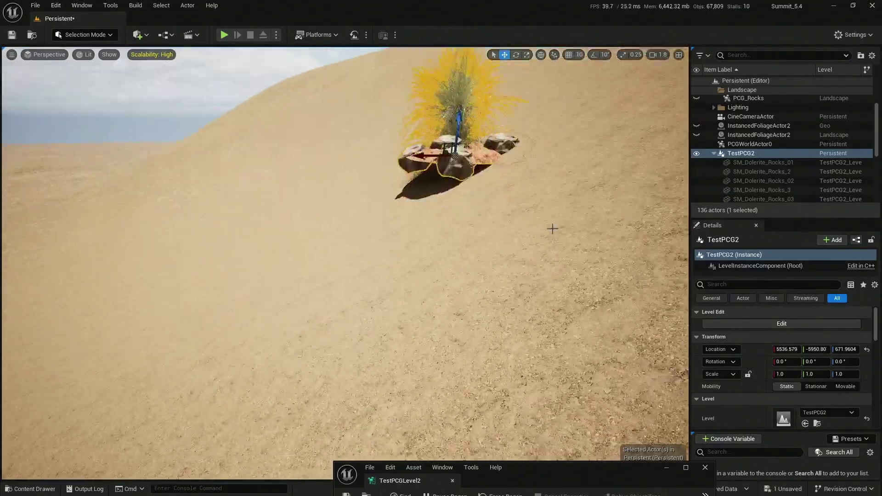
# - Compare the hillside scatter with the single TestPCG2 instance, examining how the rocks and plants follow the terrain
pyautogui.press('s')
pyautogui.moveTo(515, 168); pyautogui.dragTo(357, 292, button='right')
pyautogui.scroll(1, 469, 193)
pyautogui.press('w')
pyautogui.press('s')
pyautogui.scroll(3, 404, 198)
pyautogui.press('q')
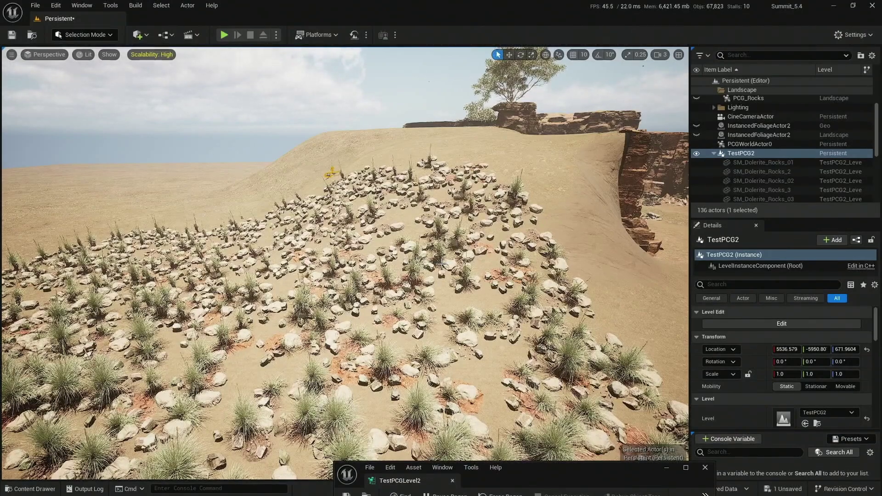
pyautogui.press('w')
pyautogui.moveTo(422, 323); pyautogui.dragTo(418, 347, button='right')
pyautogui.scroll(-1, 422, 323)
pyautogui.press('s')
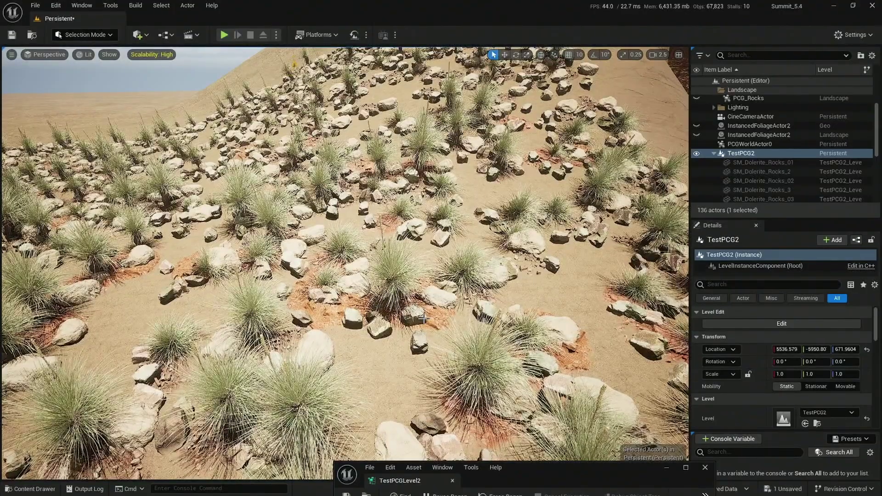
# - Examine the scattered rocks and grass from near ground level, along the area's edge and up the slope
pyautogui.press('s')
pyautogui.moveTo(423, 319); pyautogui.dragTo(442, 301, button='right')
pyautogui.press('w')
pyautogui.scroll(1, 424, 319)
pyautogui.press('w')
pyautogui.scroll(-1, 424, 319)
pyautogui.press('s')
pyautogui.press('q')
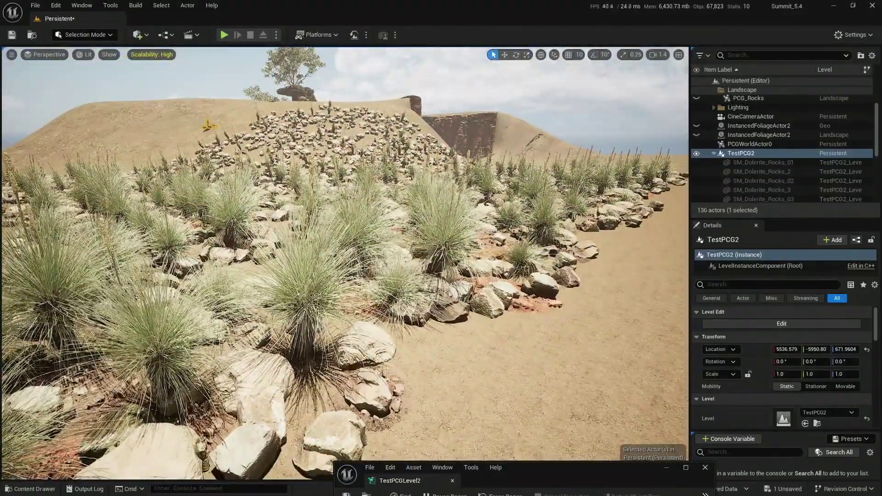
pyautogui.press('e')
pyautogui.moveTo(442, 301); pyautogui.dragTo(424, 298, button='right')
pyautogui.scroll(-2, 442, 300)
pyautogui.press('d')
pyautogui.press('q')
pyautogui.press('s')
pyautogui.press('w')
pyautogui.scroll(-1, 425, 302)
pyautogui.press('s')
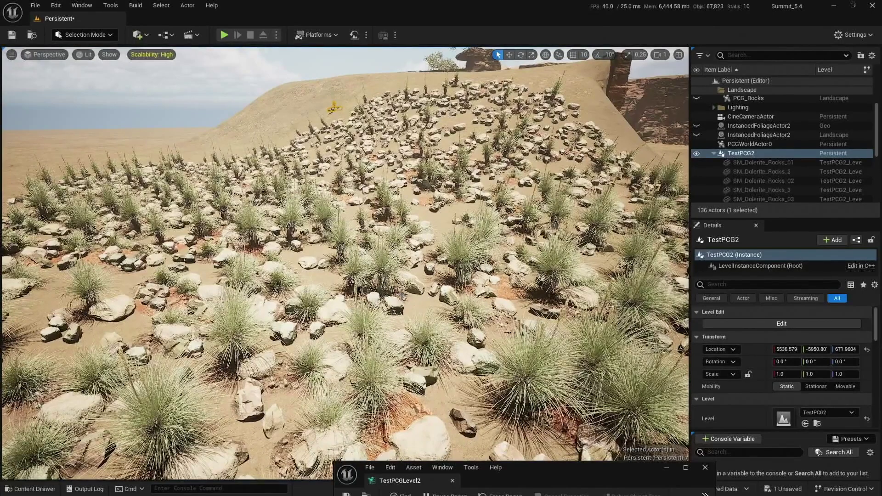